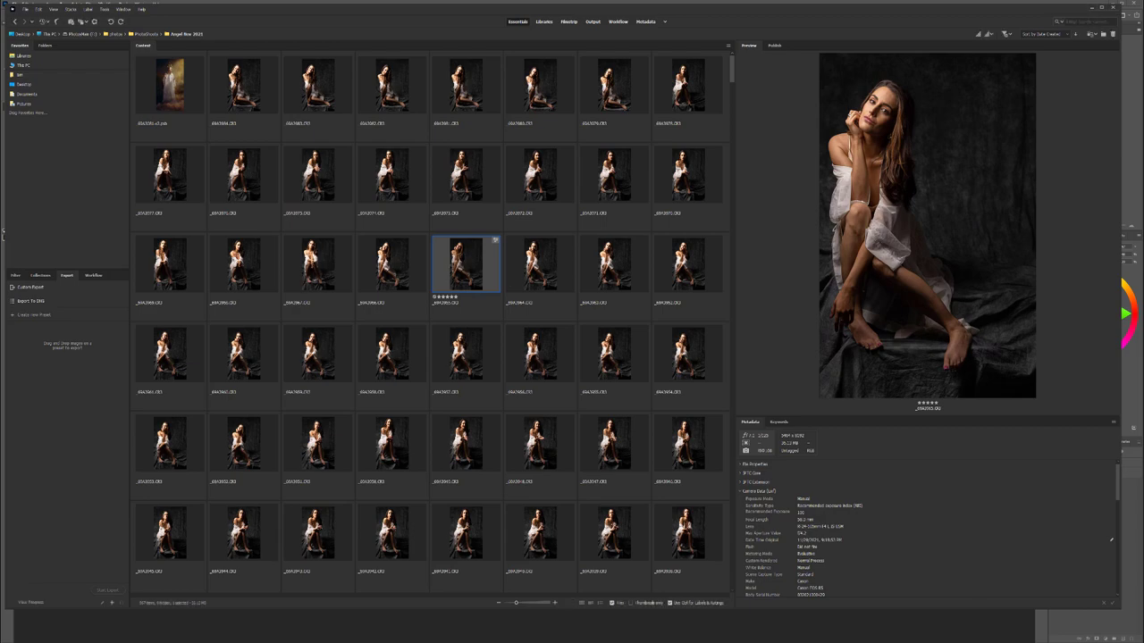
Open the five-star portrait _69A3965.CR3 in Camera Raw and accept workflow settings of Adobe RGB (1998), 16 Bits/Channel at 300 pixels/inch
double_click(450, 266)
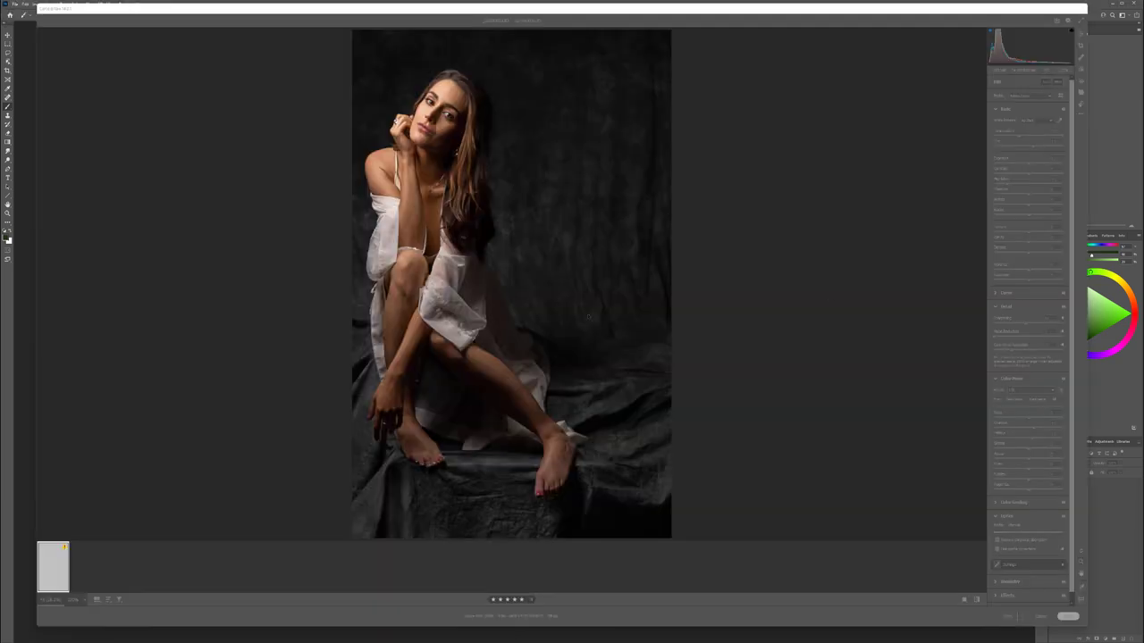
left_click(554, 614)
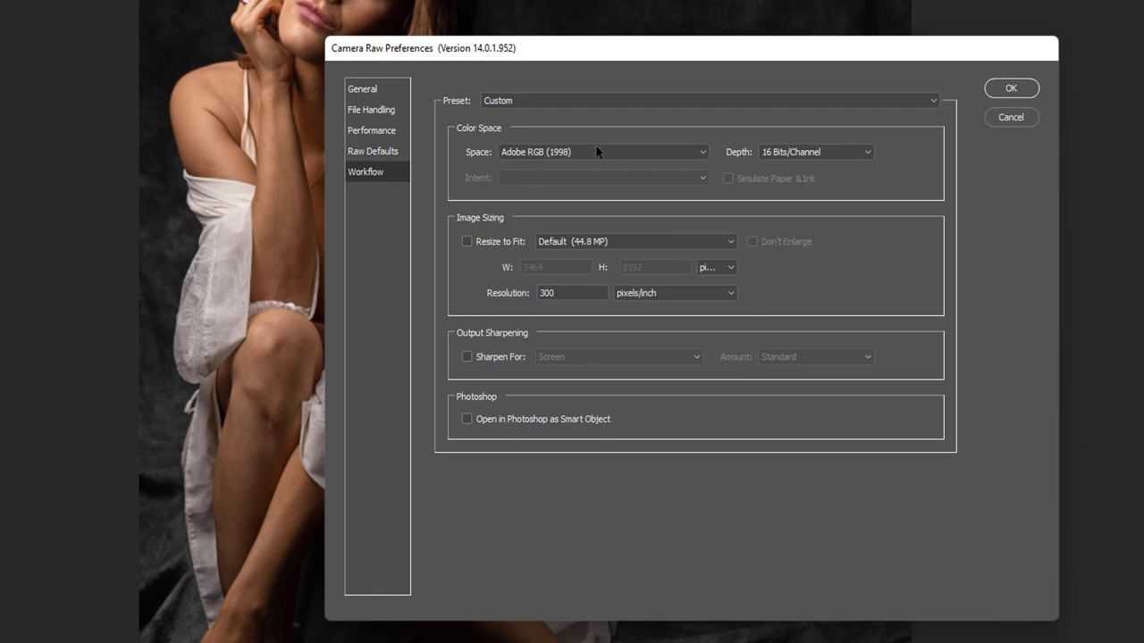
left_click(1011, 87)
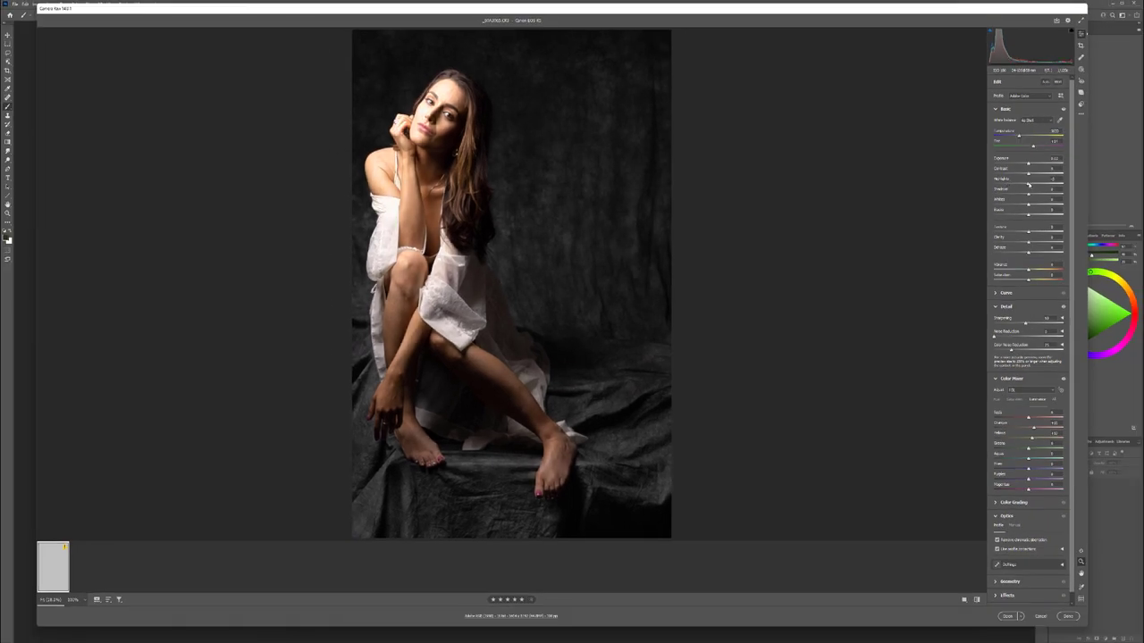
Lower the Highlights to recover detail in the bright skin areas, judging the effect on the woman's face
left_click_drag(429, 95, 385, 110)
key("space")
left_click_drag(513, 184, 547, 144)
key("z")
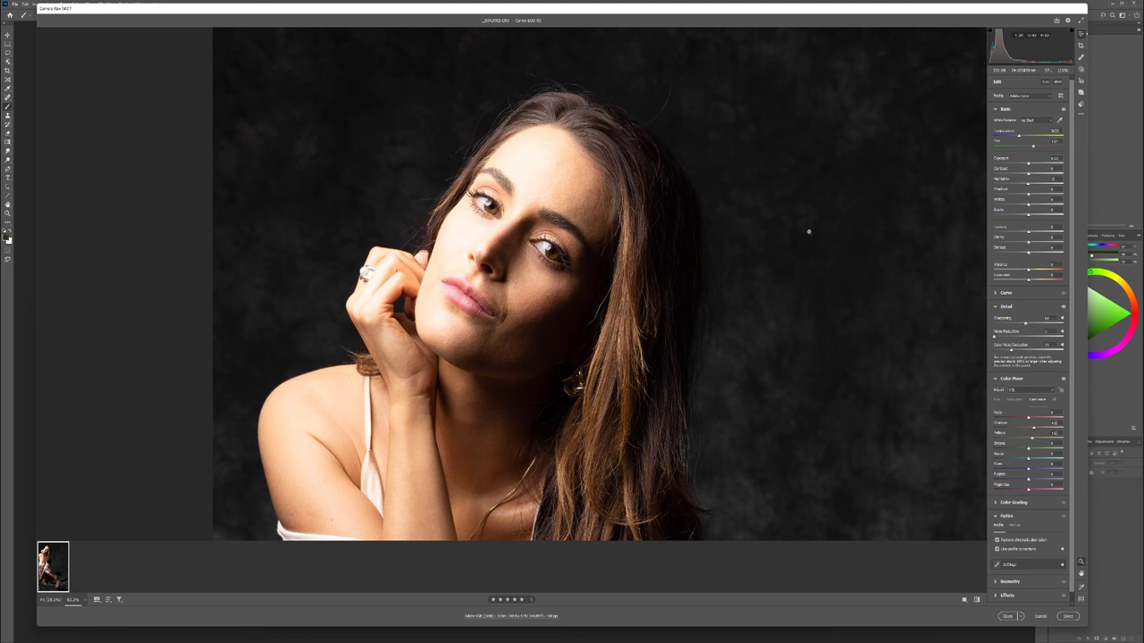
left_click_drag(1027, 183, 1010, 183)
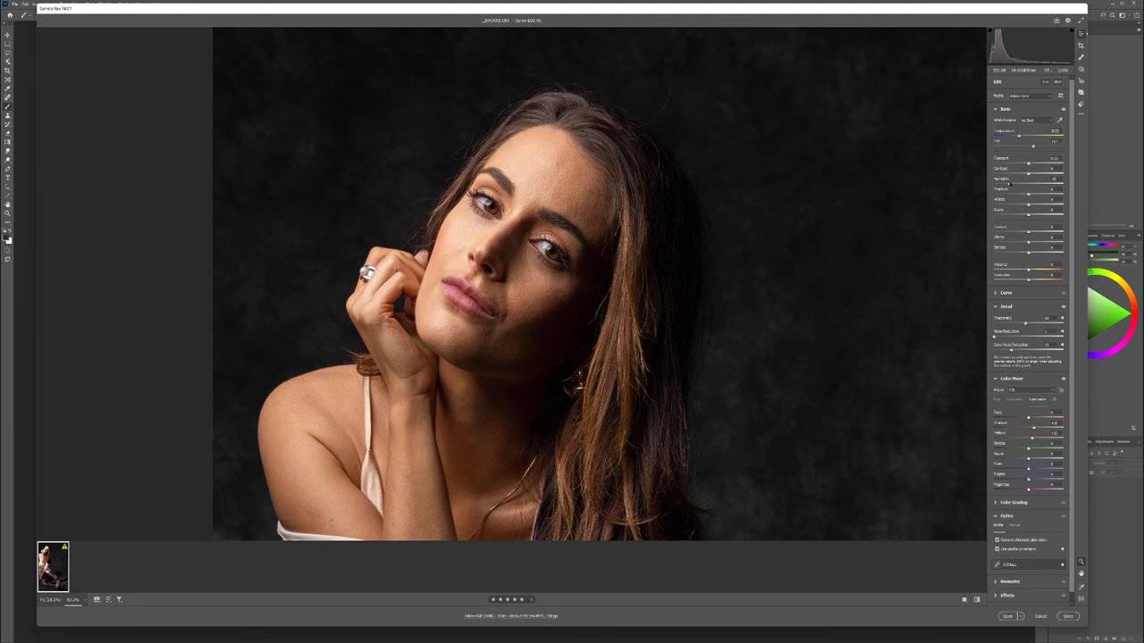
left_click_drag(563, 221, 501, 220)
key("space")
left_click_drag(686, 319, 564, 241)
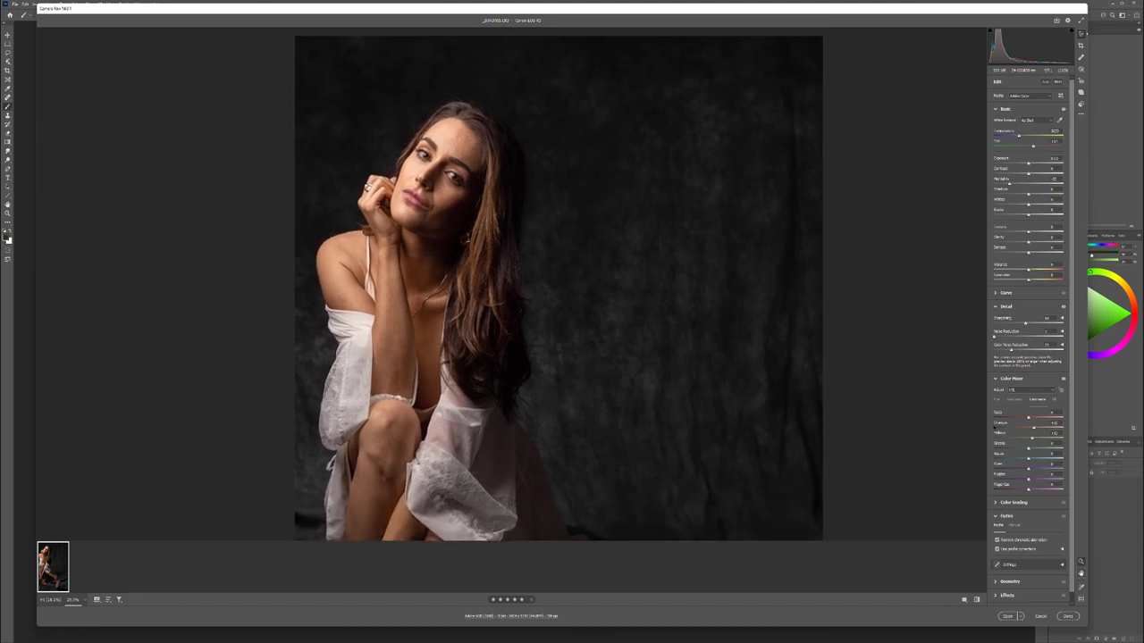
Fine-tune the Oranges luminance in the Color Mixer and open the portrait in Photoshop
left_click_drag(1063, 429, 1033, 434)
key("ctrl+5")
left_click_drag(549, 349, 452, 305)
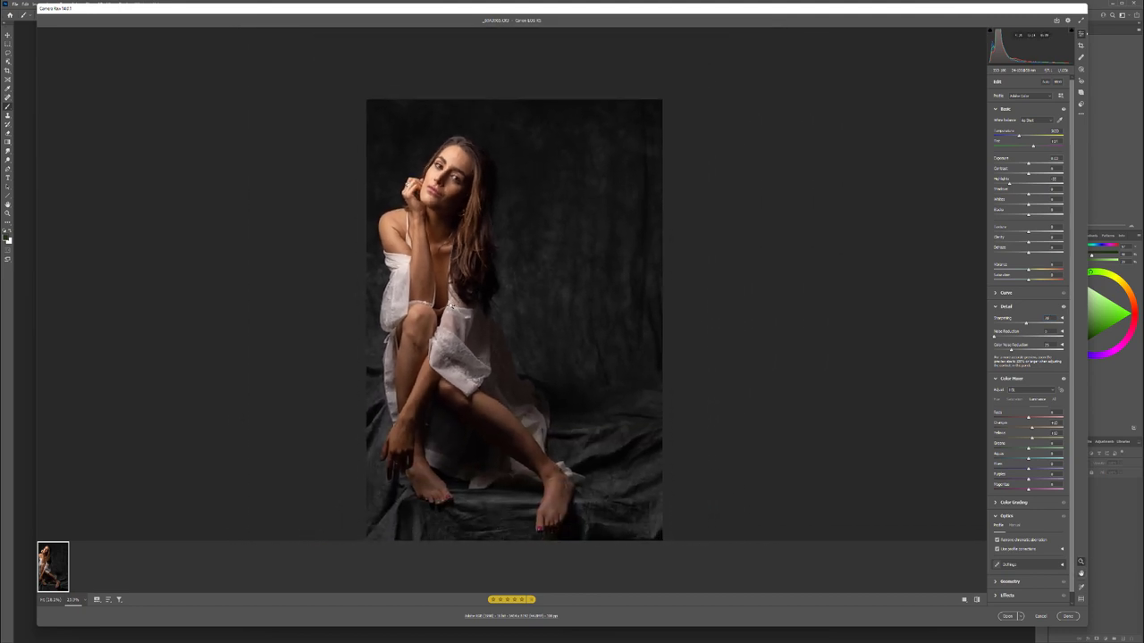
left_click(1067, 617)
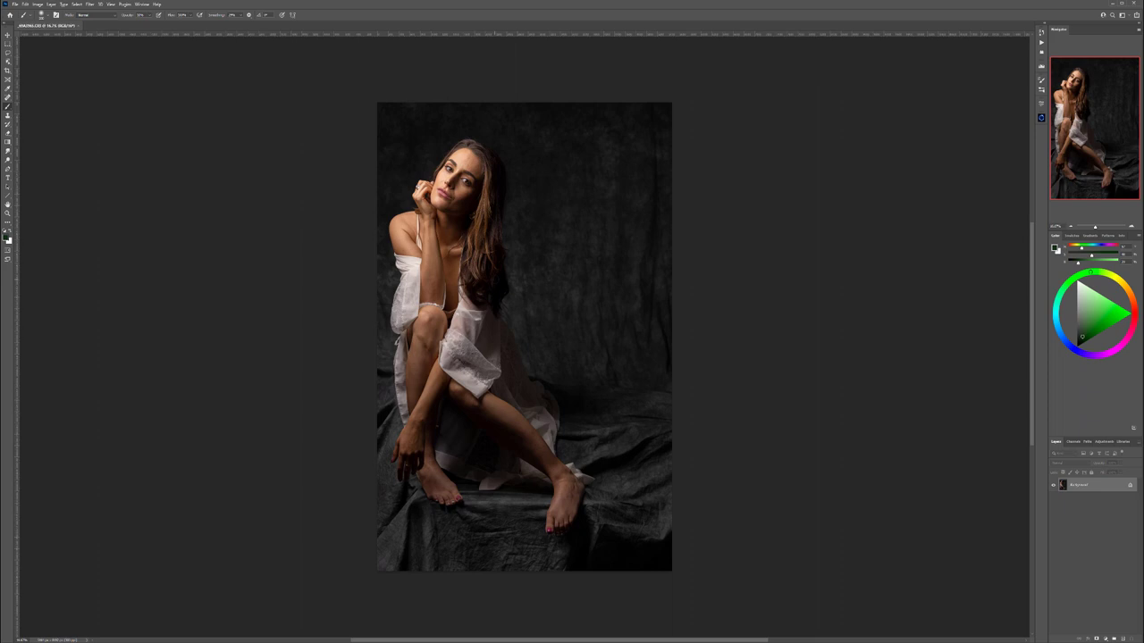
Add a new empty layer above the Background and name it retouching
key("v")
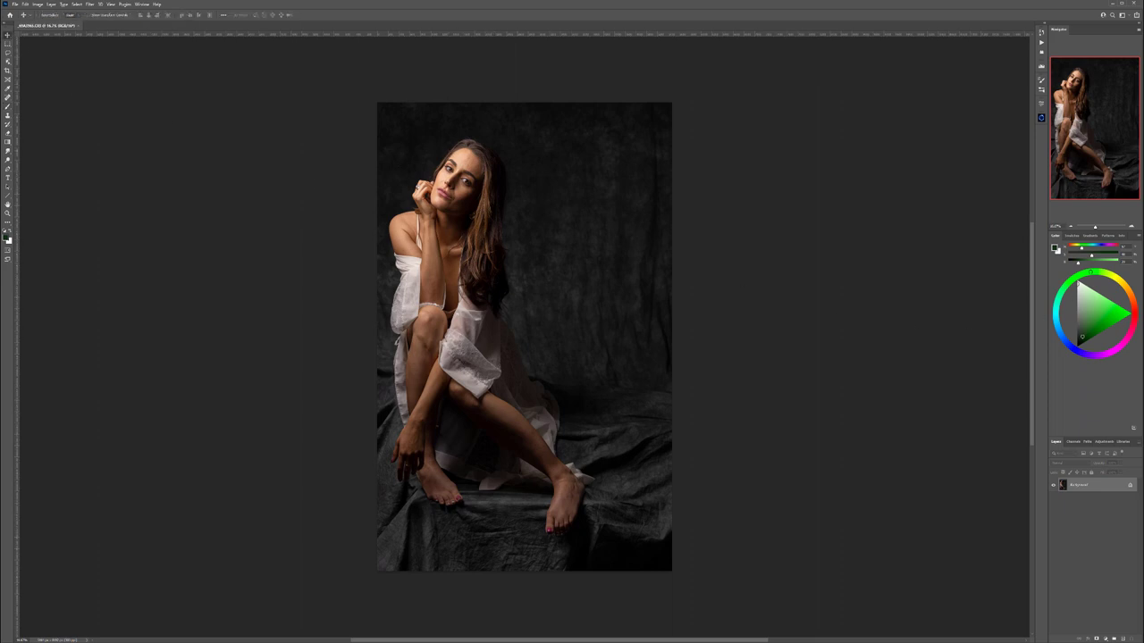
left_click(1123, 640)
double_click(1076, 487)
type("c")
key("Return")
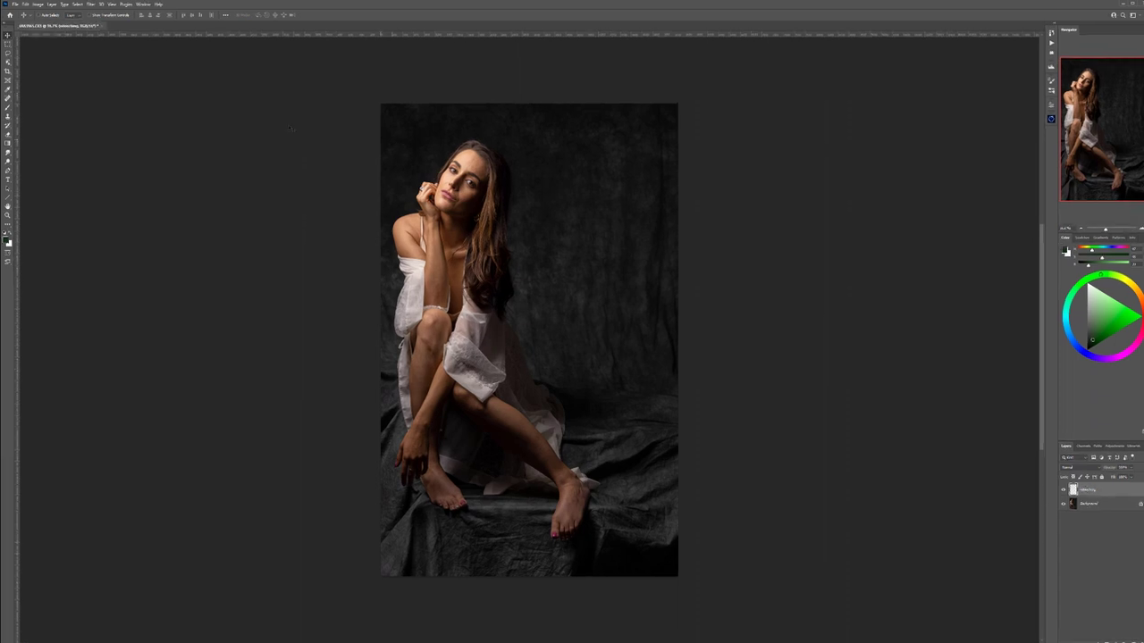
Remove the blemish on the forehead with the Spot Healing Brush, using Content-Aware and Sample All Layers
left_click(20, 202)
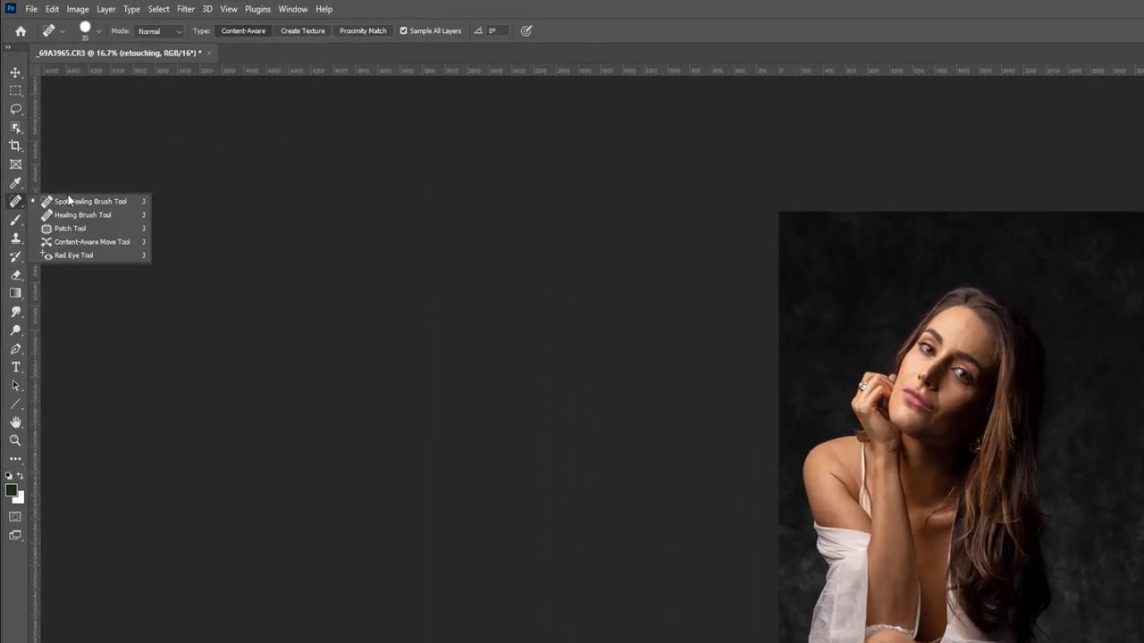
left_click_drag(102, 202, 102, 203)
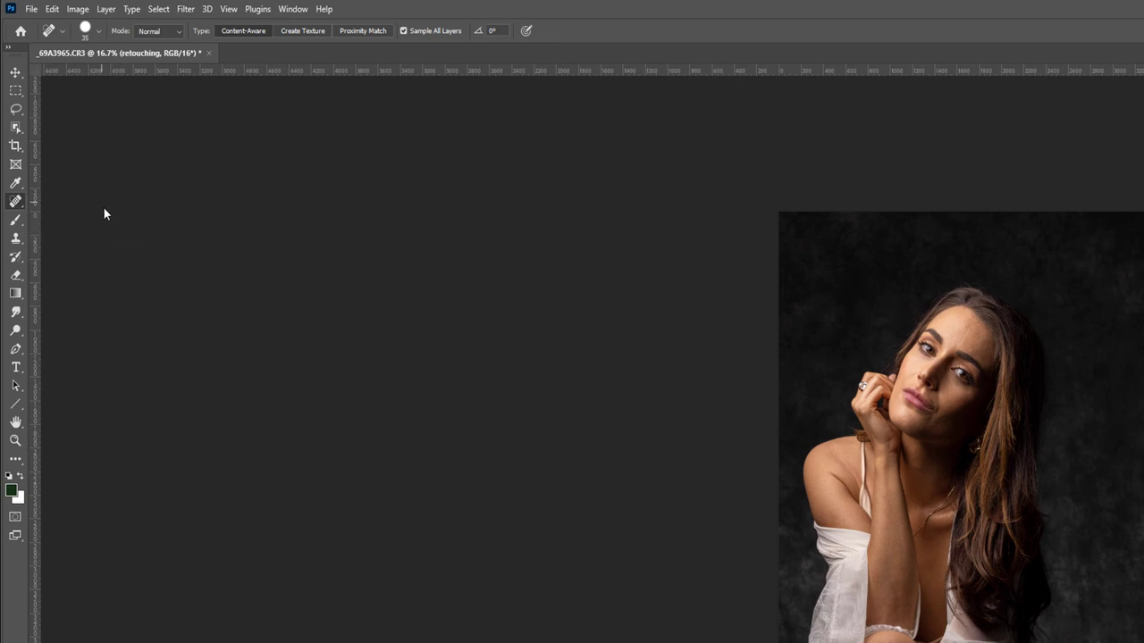
scroll(429, 146, "up", 5)
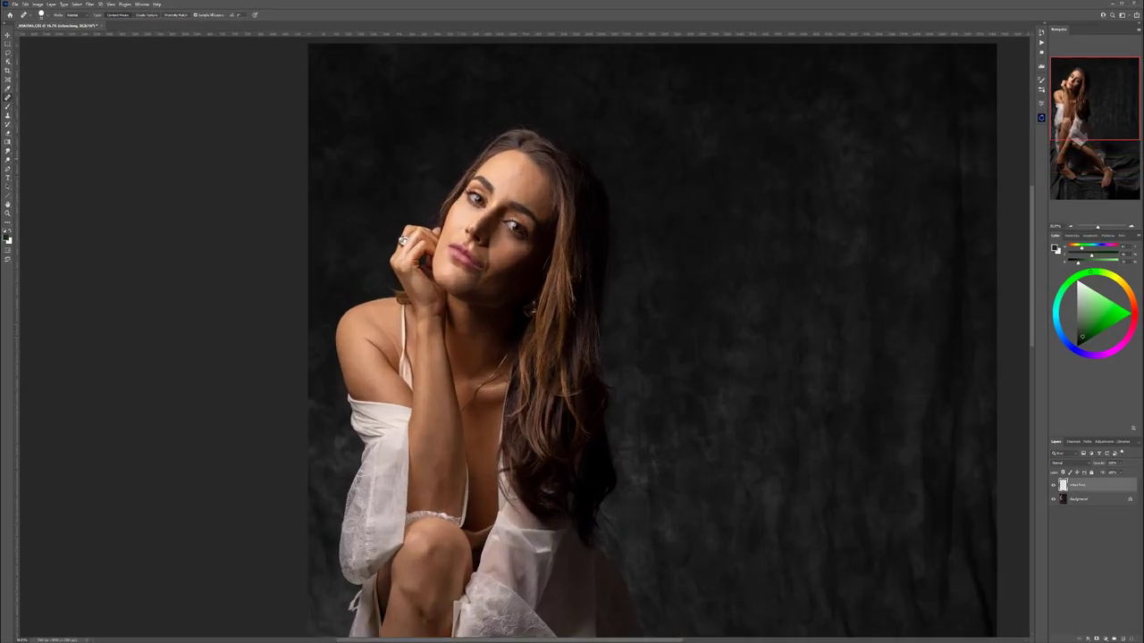
scroll(574, 190, "up", 3)
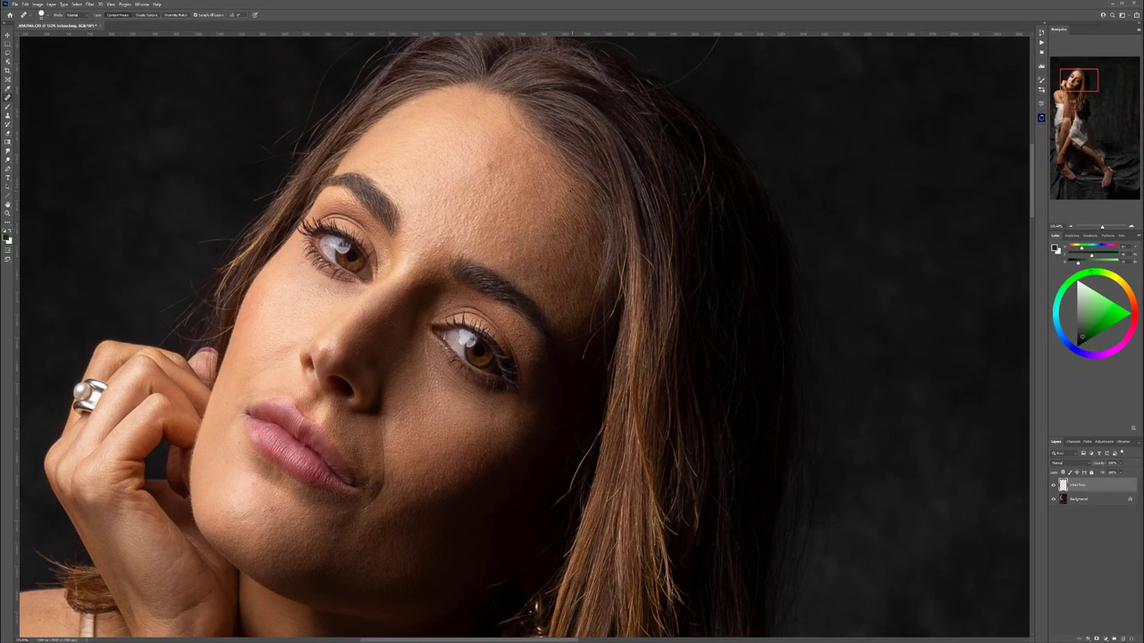
scroll(500, 219, "up", 3)
left_click(495, 204)
Heal the small blemishes on the cheek and chin of the face
mouse_move(370, 432)
left_mouse_down()
mouse_move(396, 338)
mouse_move(491, 153)
left_mouse_up()
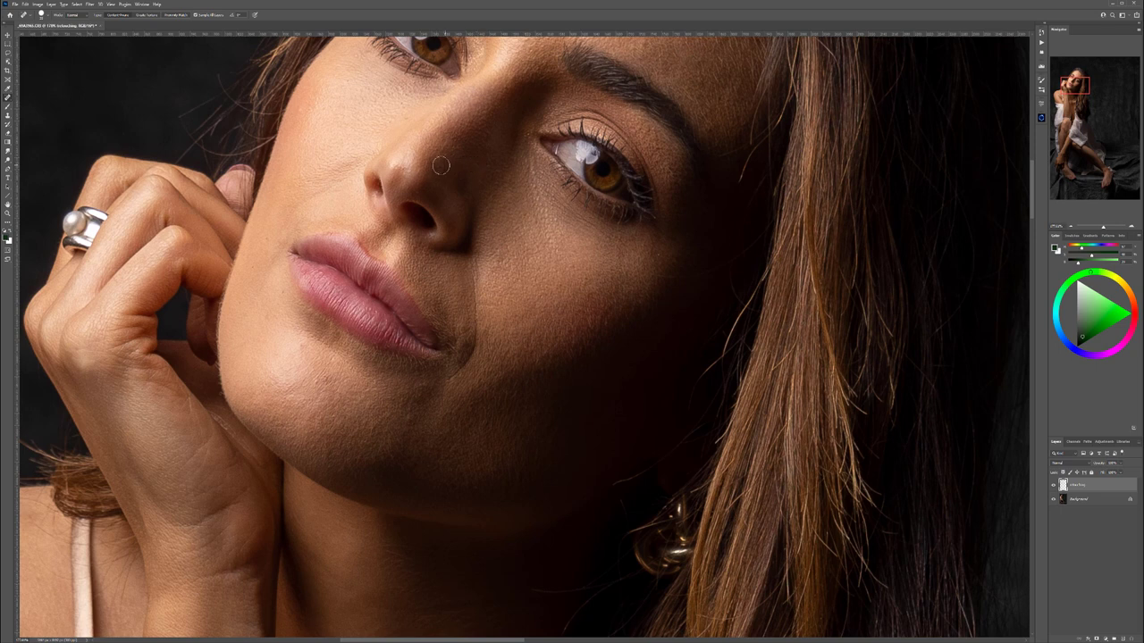
left_click(496, 254)
left_click(321, 384)
left_click(314, 384)
left_click(410, 419)
Heal the spots on the bare shoulder and upper arm and the flaw at the dress strap
left_click_drag(396, 409, 644, 294)
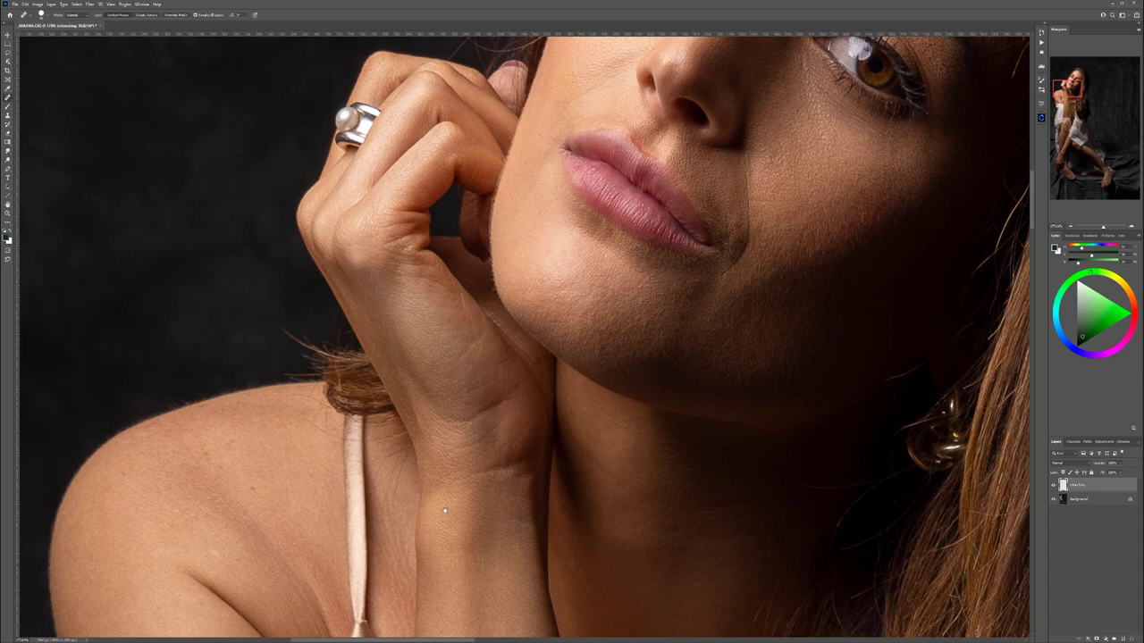
left_click_drag(444, 517, 516, 226)
left_click(327, 199)
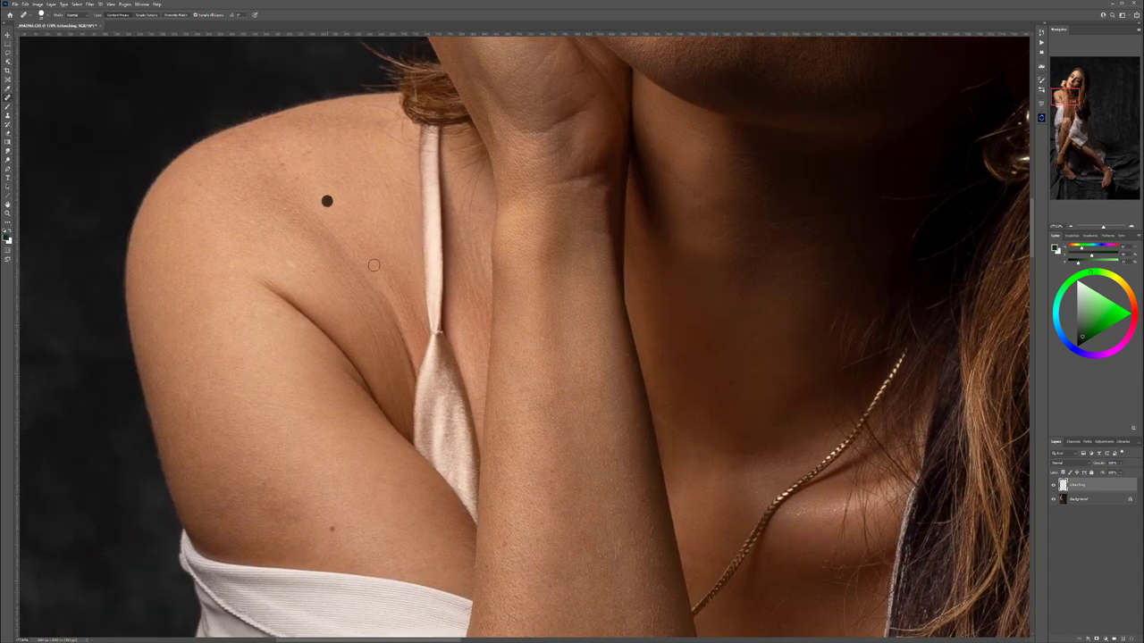
left_click(438, 332)
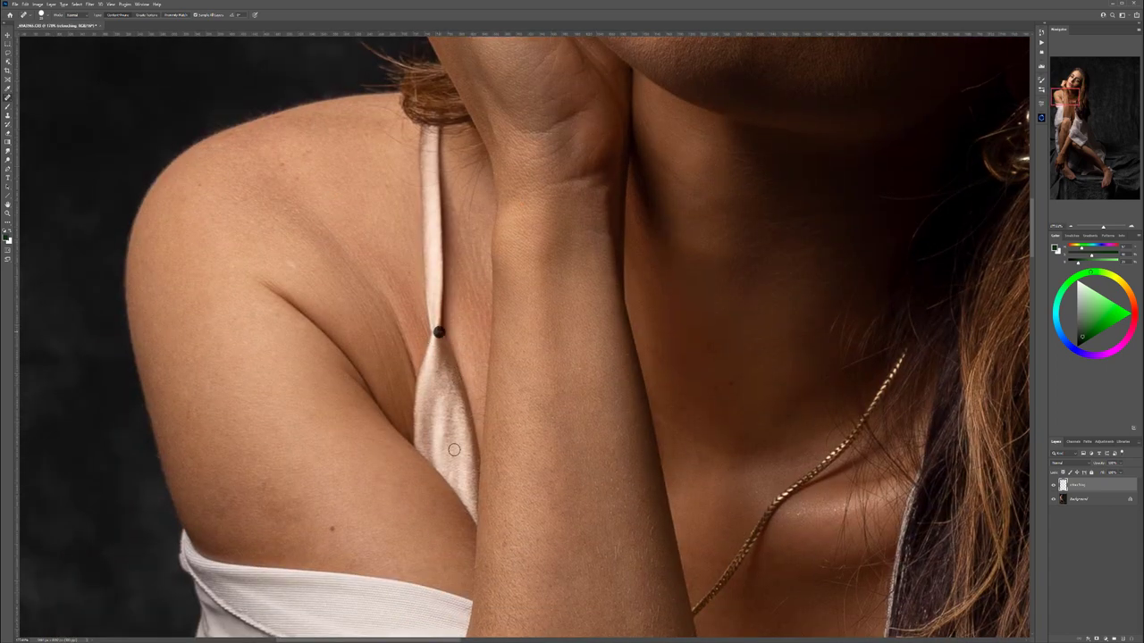
left_click(296, 259)
left_click(333, 528)
Heal the mark on the forearm above the raised knee and clean up the lace trim beneath it
left_click_drag(655, 432, 436, 181)
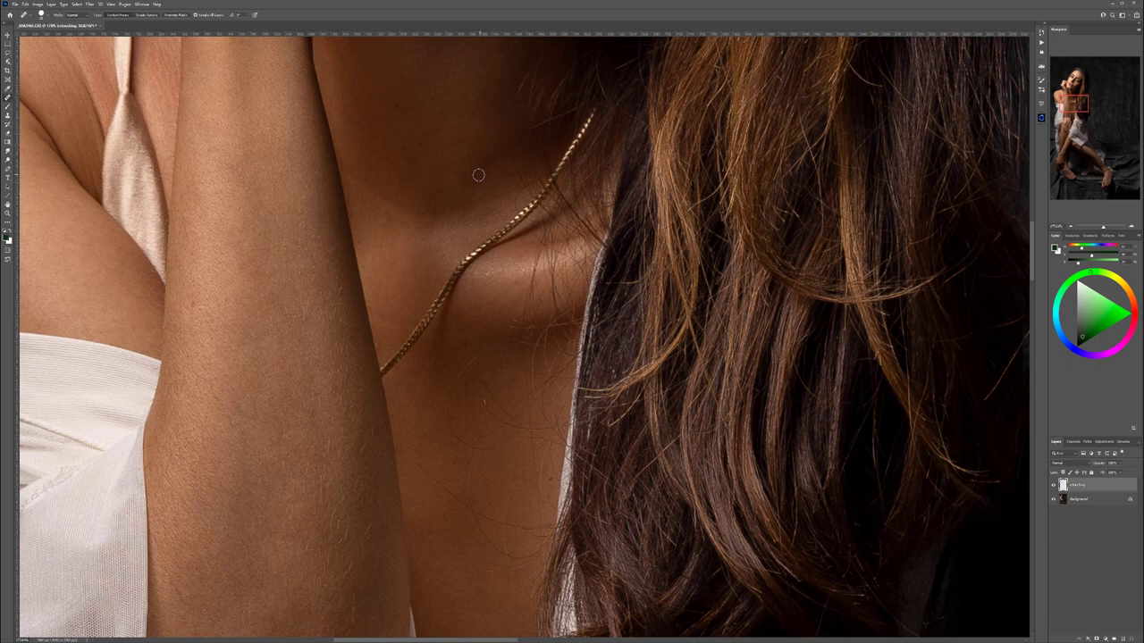
left_click_drag(478, 452, 496, 105)
left_click_drag(452, 409, 503, 265)
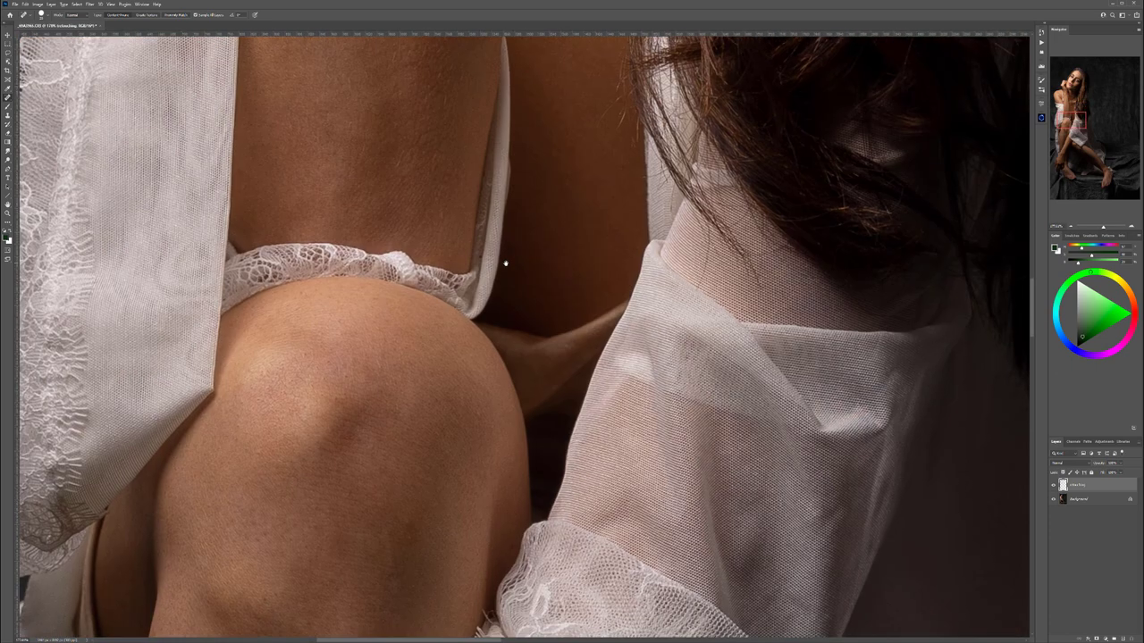
left_click(392, 199)
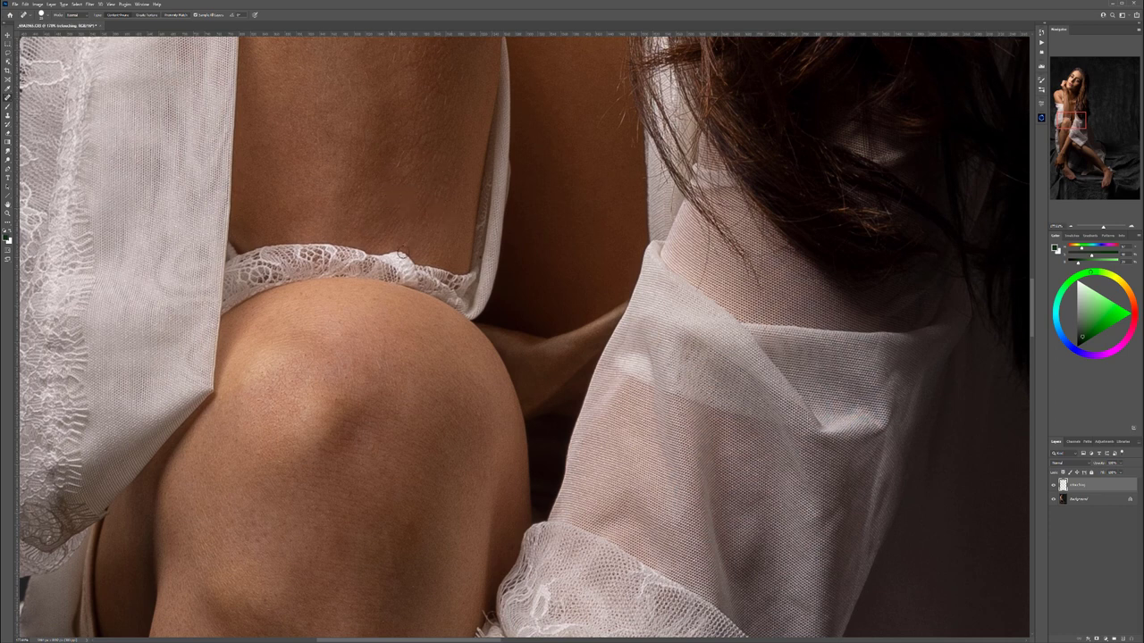
left_click(411, 250)
Repair the chipped silver nail polish on the second and third toes of the foot beside the hanging hand
left_click_drag(462, 486, 501, 100)
scroll(502, 272, "down", 5)
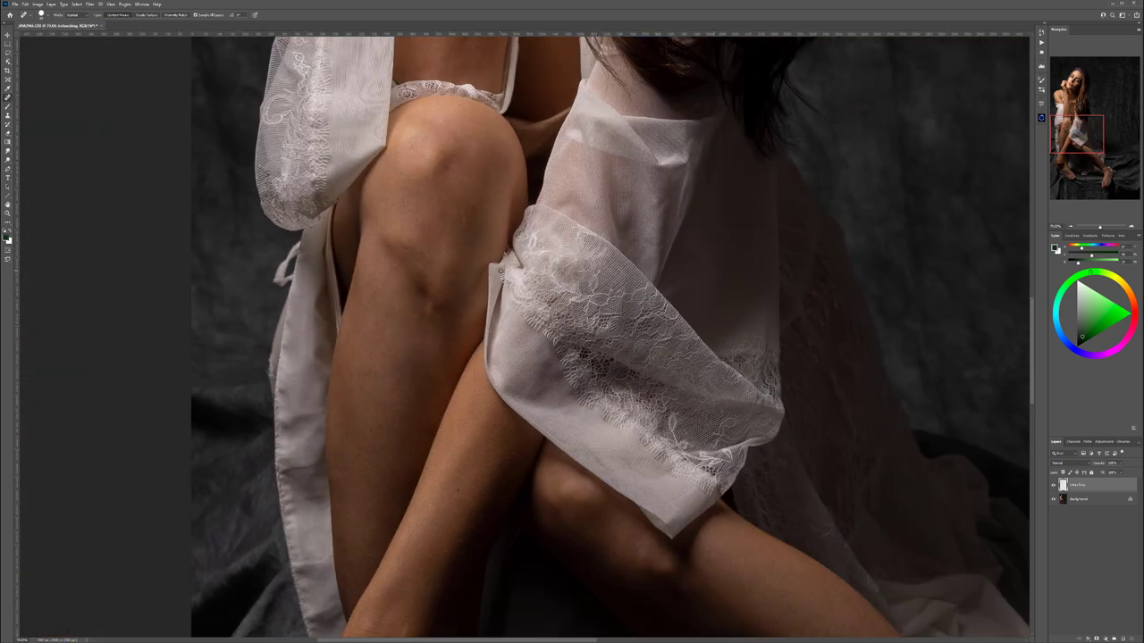
left_click_drag(492, 452, 447, 191)
left_click_drag(507, 440, 416, 151)
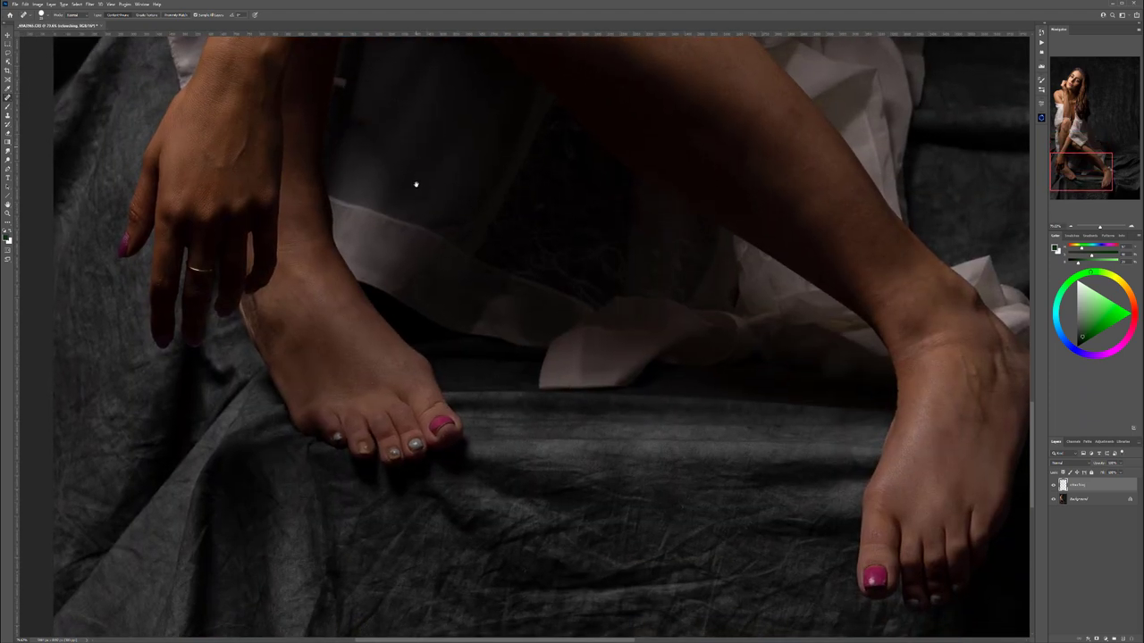
scroll(401, 460, "up", 5)
scroll(366, 446, "up", 3)
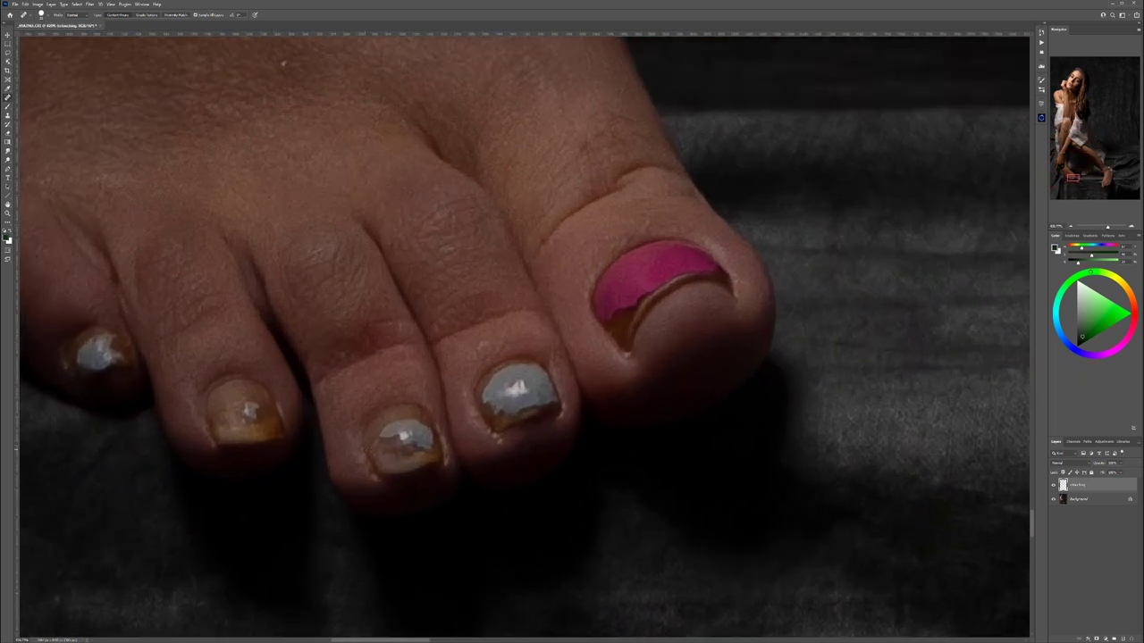
mouse_move(380, 443)
left_mouse_down()
mouse_move(433, 451)
mouse_move(383, 446)
mouse_move(400, 455)
mouse_move(384, 461)
mouse_move(402, 465)
mouse_move(418, 443)
left_mouse_up()
left_click(385, 441)
mouse_move(488, 411)
left_mouse_down()
mouse_move(532, 419)
mouse_move(532, 406)
left_mouse_up()
left_click(524, 407)
left_click(496, 408)
Touch up the nails of the two smallest toes and the big toe on the same foot
mouse_move(260, 400)
left_mouse_down()
mouse_move(246, 420)
mouse_move(243, 404)
mouse_move(265, 427)
left_mouse_up()
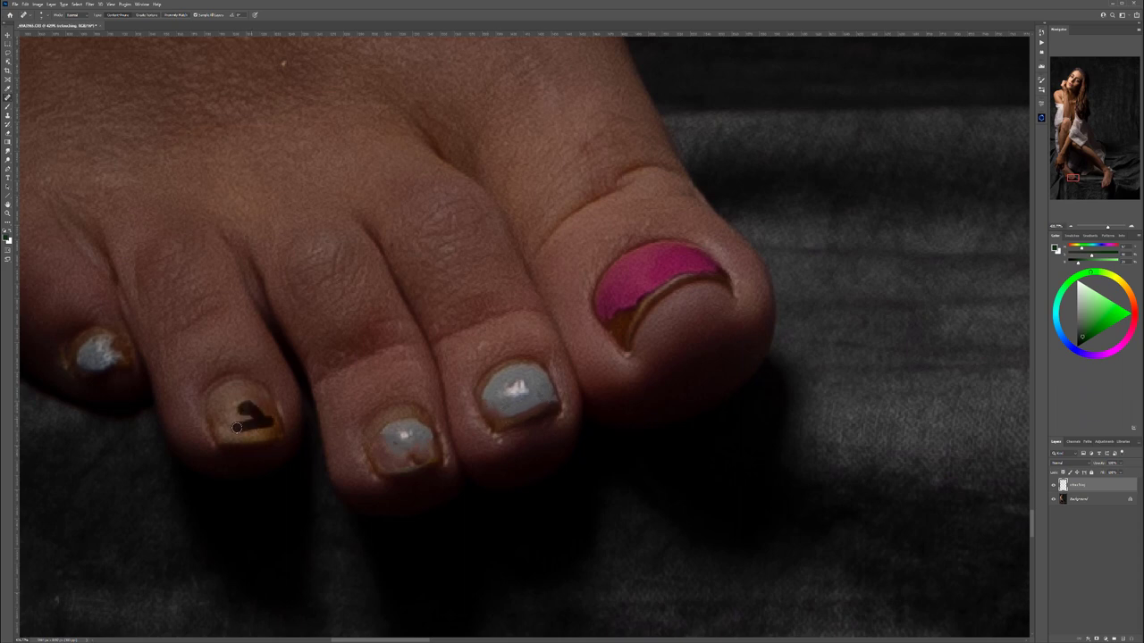
mouse_move(124, 345)
left_mouse_down()
mouse_move(88, 370)
mouse_move(98, 363)
left_mouse_up()
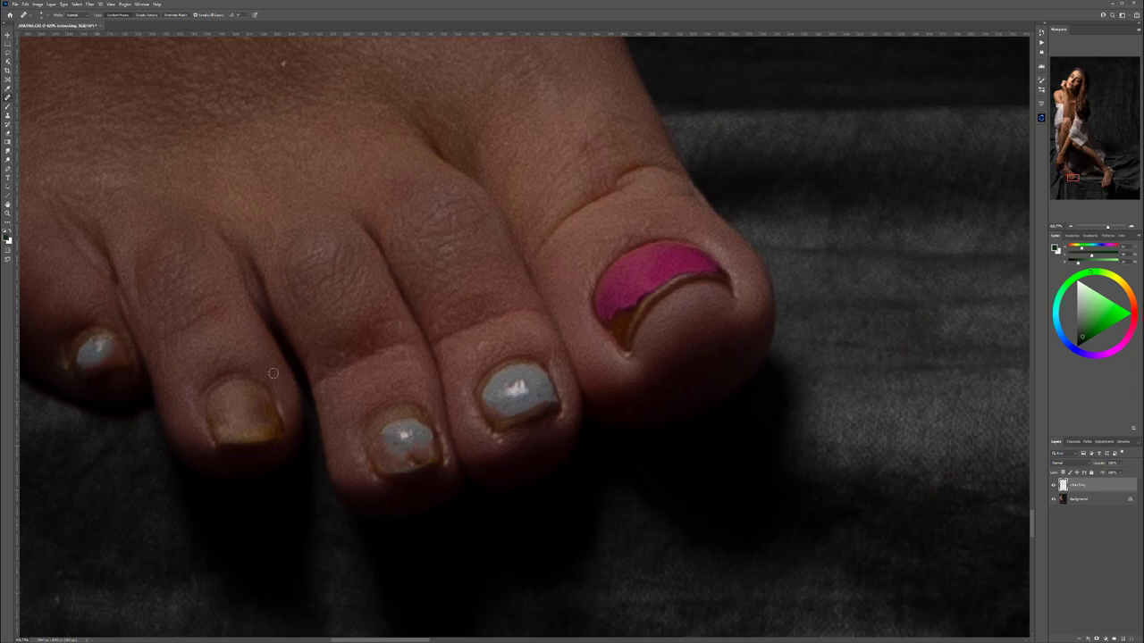
mouse_move(626, 306)
left_mouse_down()
mouse_move(608, 316)
mouse_move(636, 300)
left_mouse_up()
Look over the other foot and the whole portrait, and briefly hide the Background to inspect the retouching layer
scroll(627, 342, "down", 5)
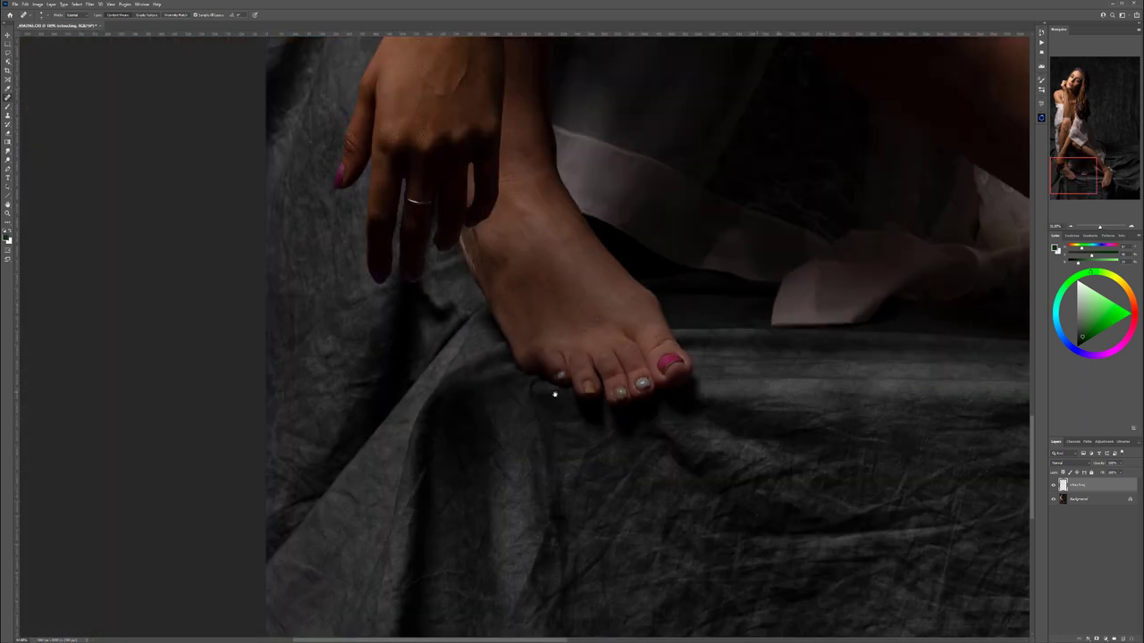
left_click_drag(823, 393, 211, 314)
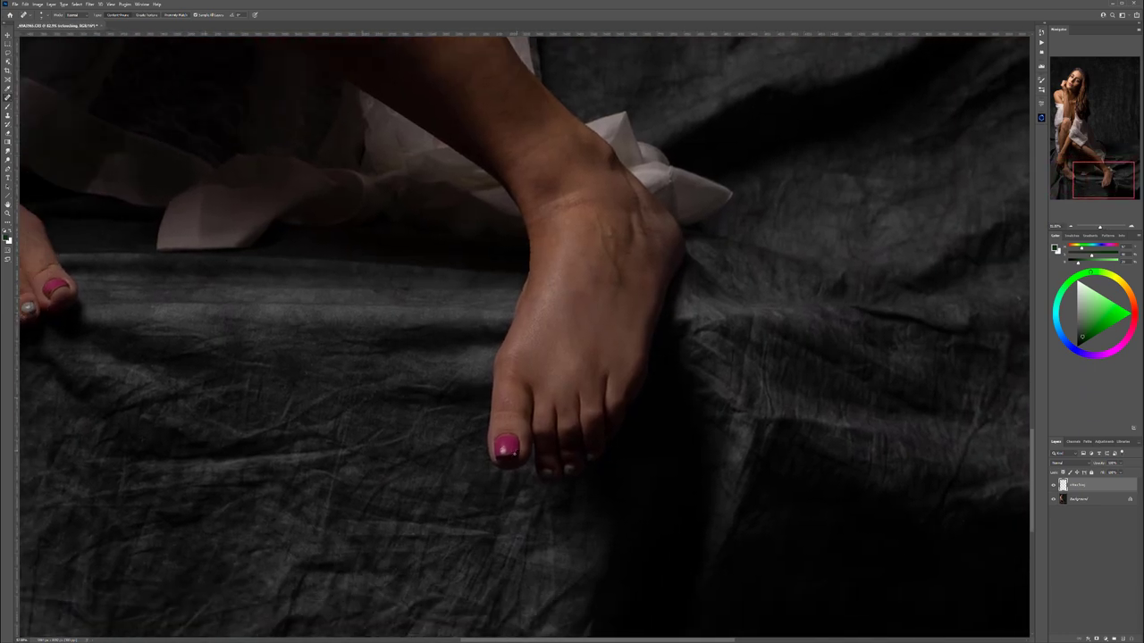
scroll(369, 323, "down", 3)
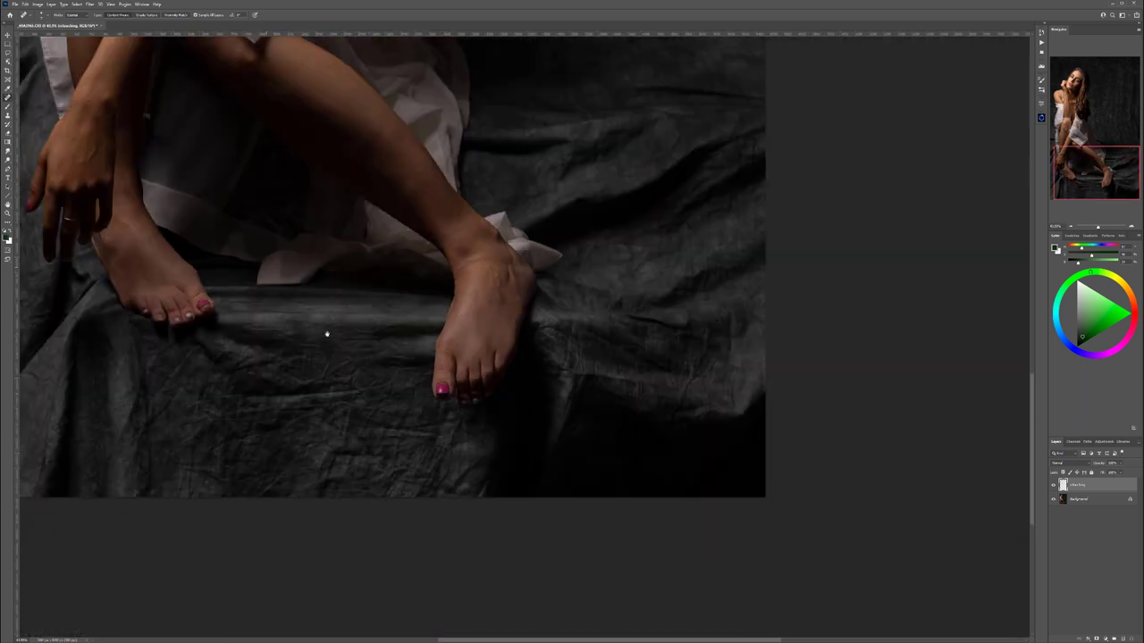
left_click_drag(303, 304, 434, 537)
left_click_drag(309, 340, 402, 619)
left_click_drag(420, 424, 387, 618)
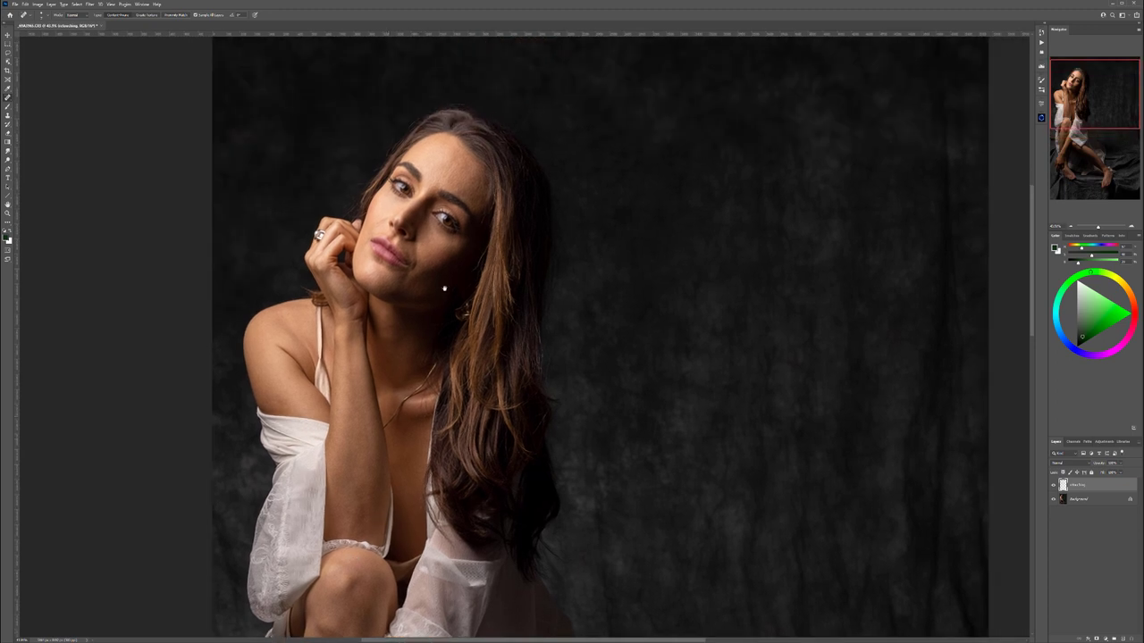
scroll(477, 336, "down", 5)
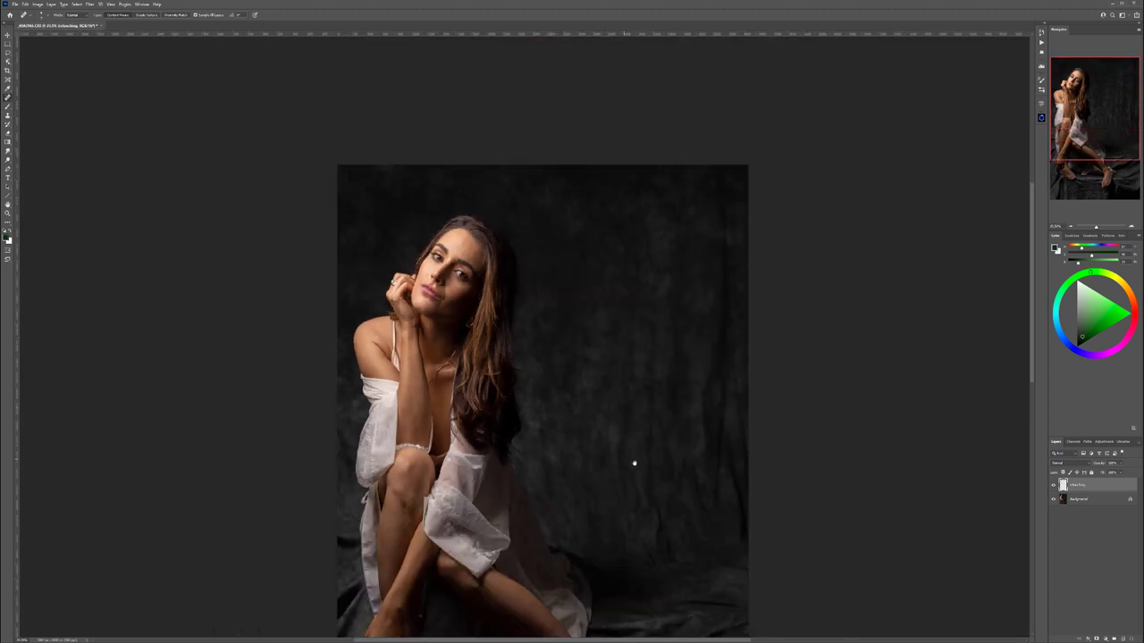
left_click_drag(633, 462, 519, 244)
left_click_drag(500, 304, 620, 429)
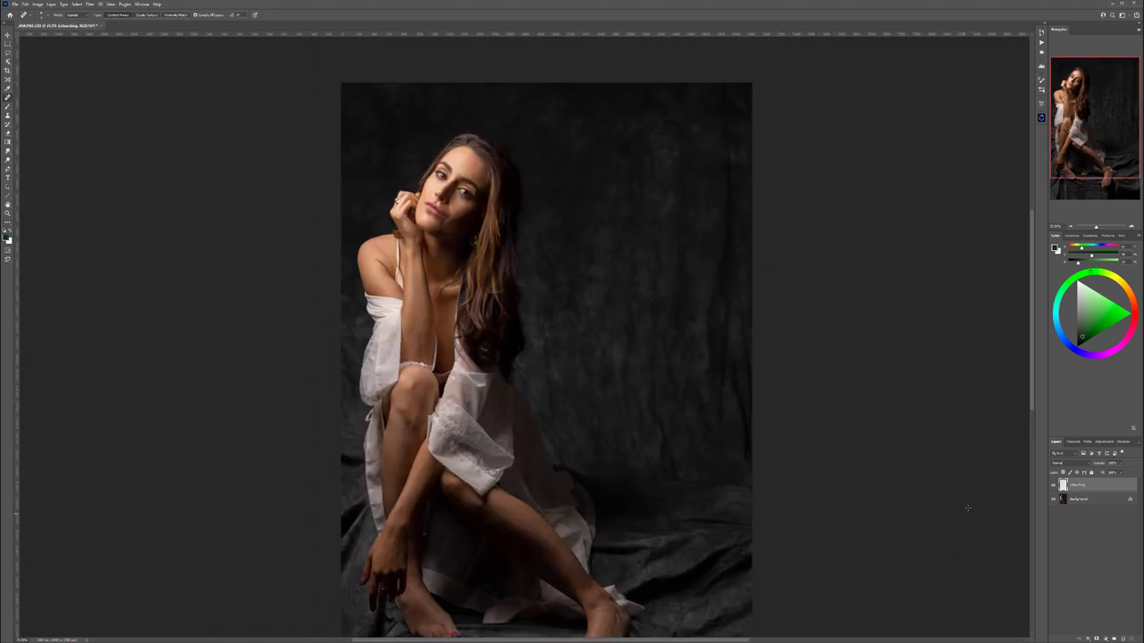
left_click(1055, 499)
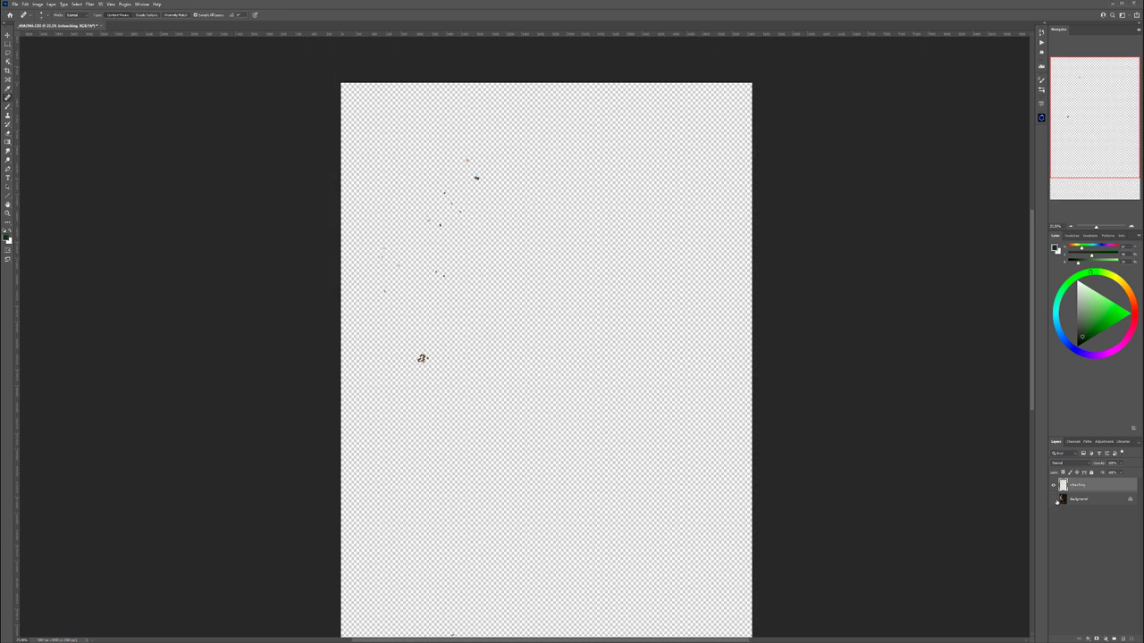
left_click(1054, 499)
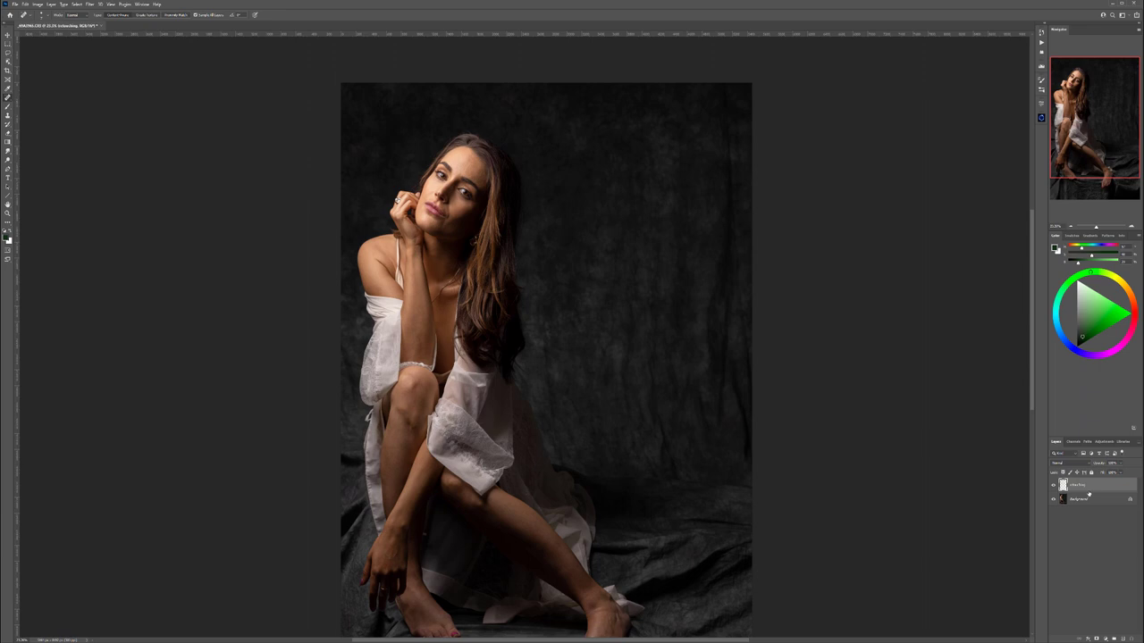
Merge all visible layers into a new layer at the top of the stack and name it smooth
key("ctrl+shift+alt+e")
type("soft")
key("Return")
scroll(470, 170, "up", 2)
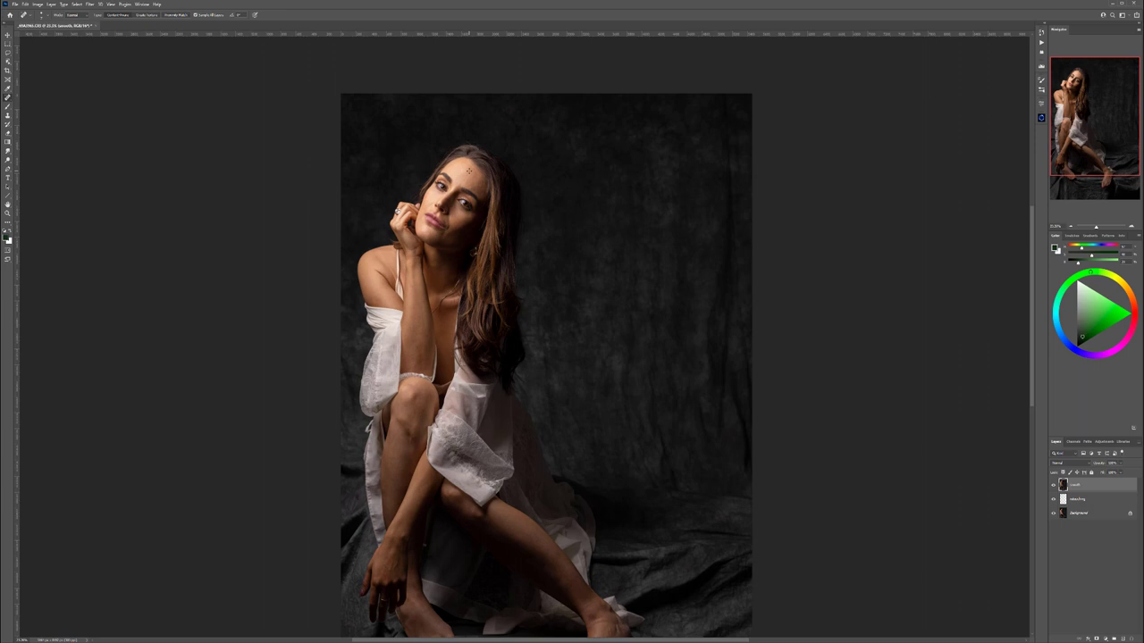
key("super")
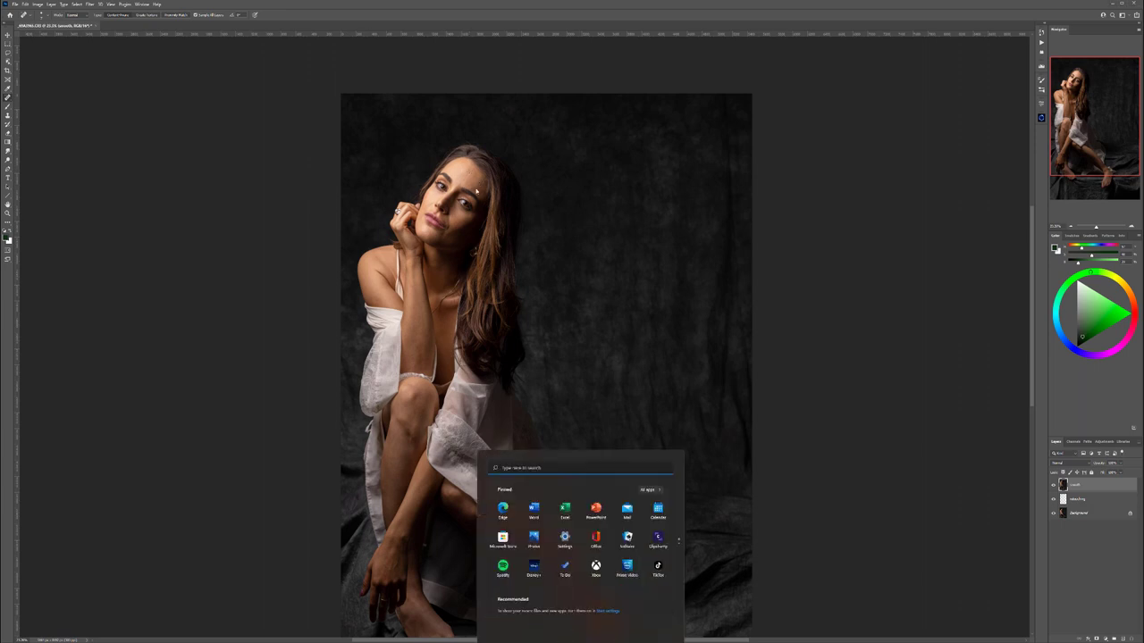
key("super")
Apply the Dust & Scratches filter to the smooth layer with a radius that blurs away the skin texture and a threshold of 0
scroll(465, 168, "up", 10)
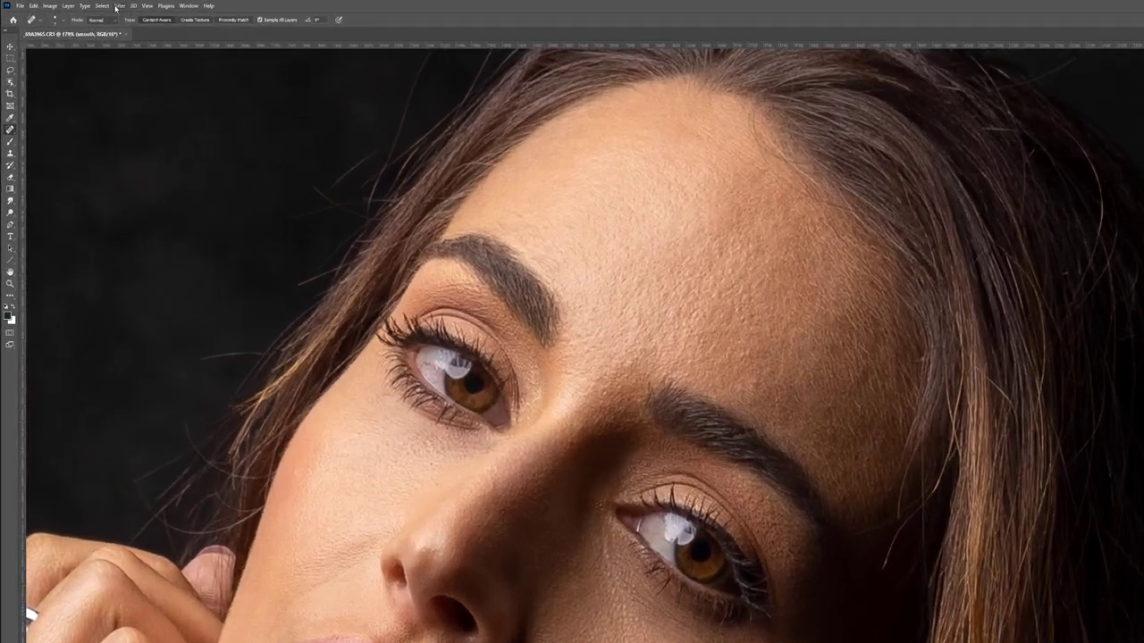
left_click(89, 3)
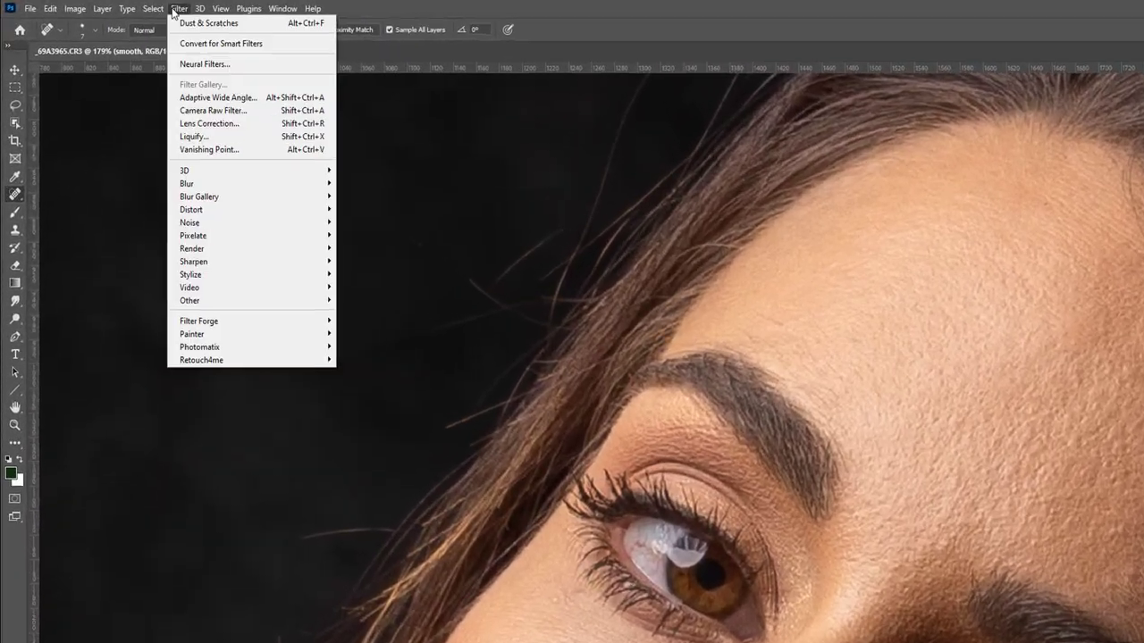
mouse_move(114, 114)
left_click(384, 252)
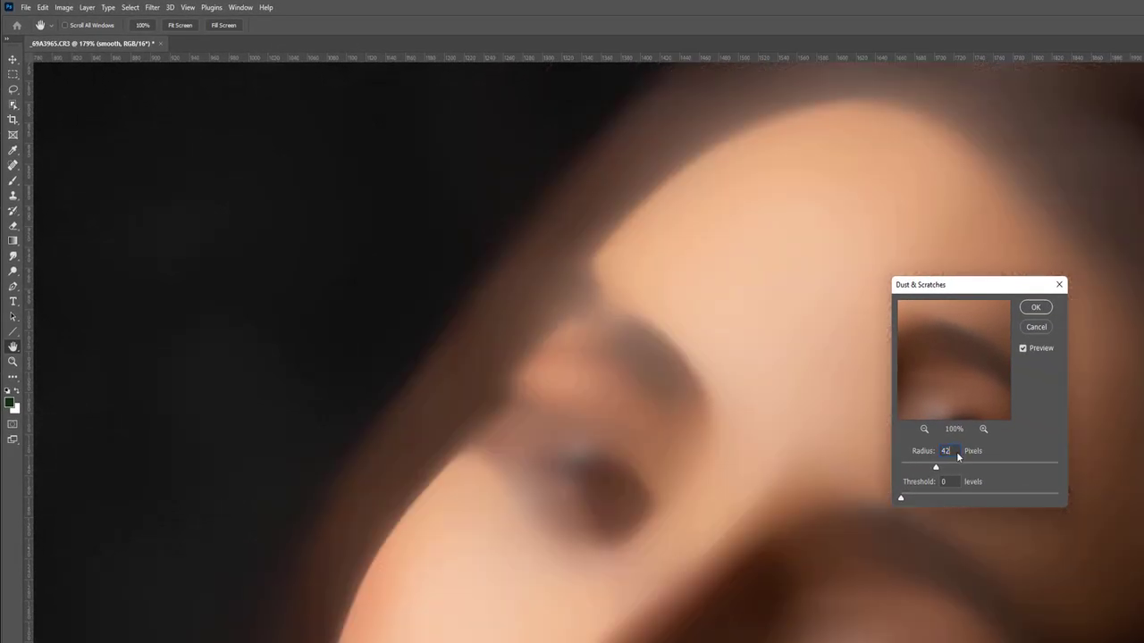
left_click_drag(955, 451, 916, 451)
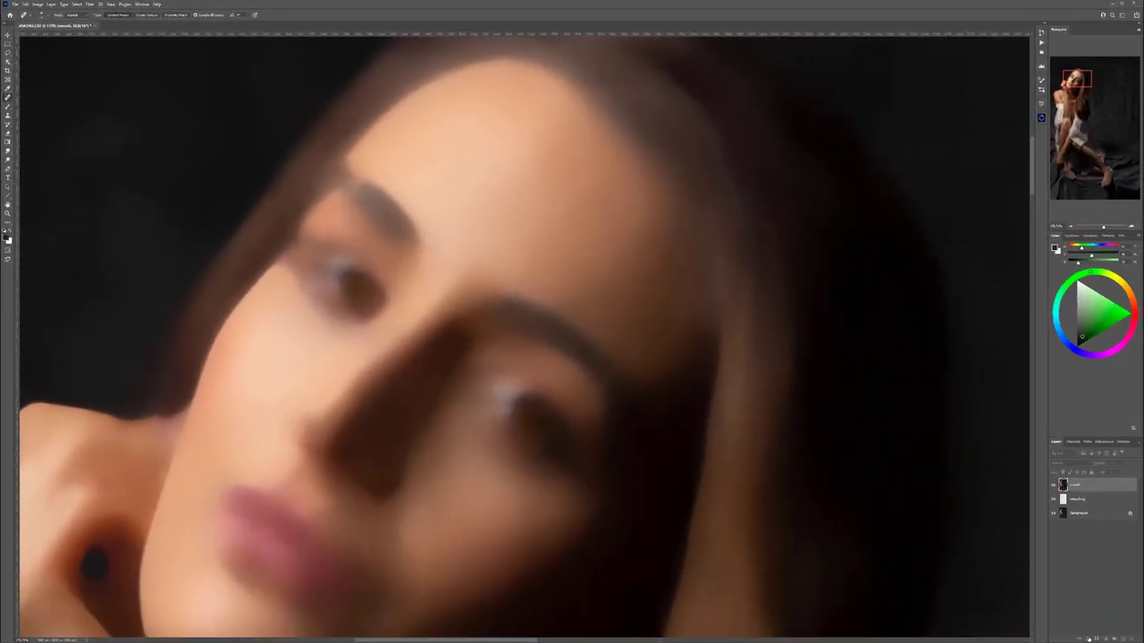
Hide the blurred smooth layer behind a black layer mask
left_click(1097, 640)
left_click(1087, 640, "alt")
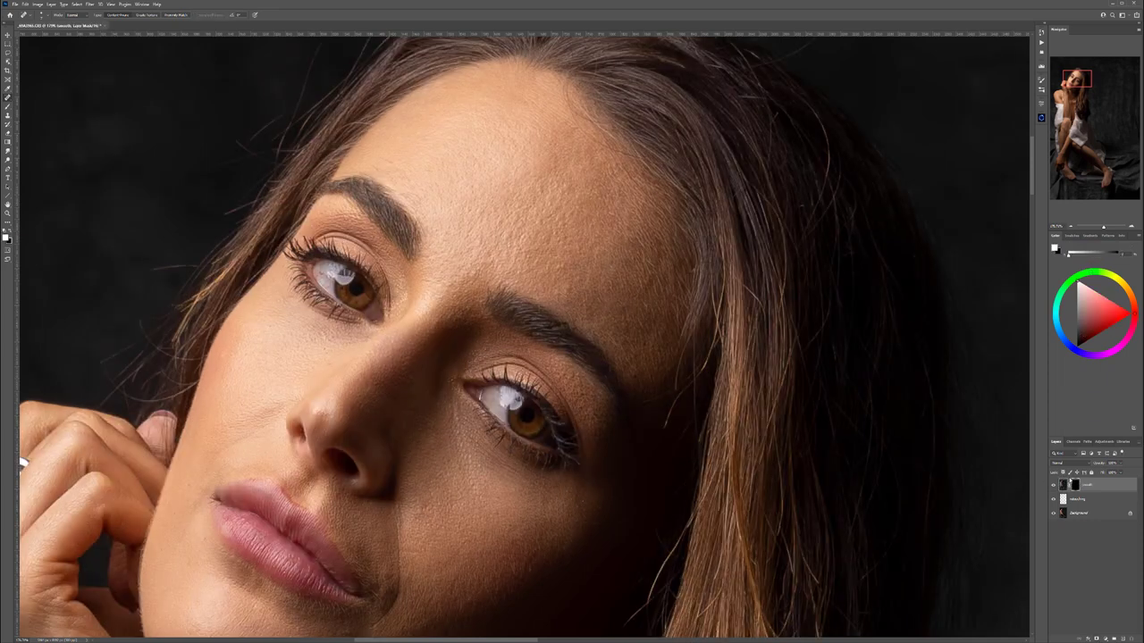
Brush white onto the smooth layer's mask over the forehead, nose and cheeks, and check the painted areas in the mask view
left_click(8, 115)
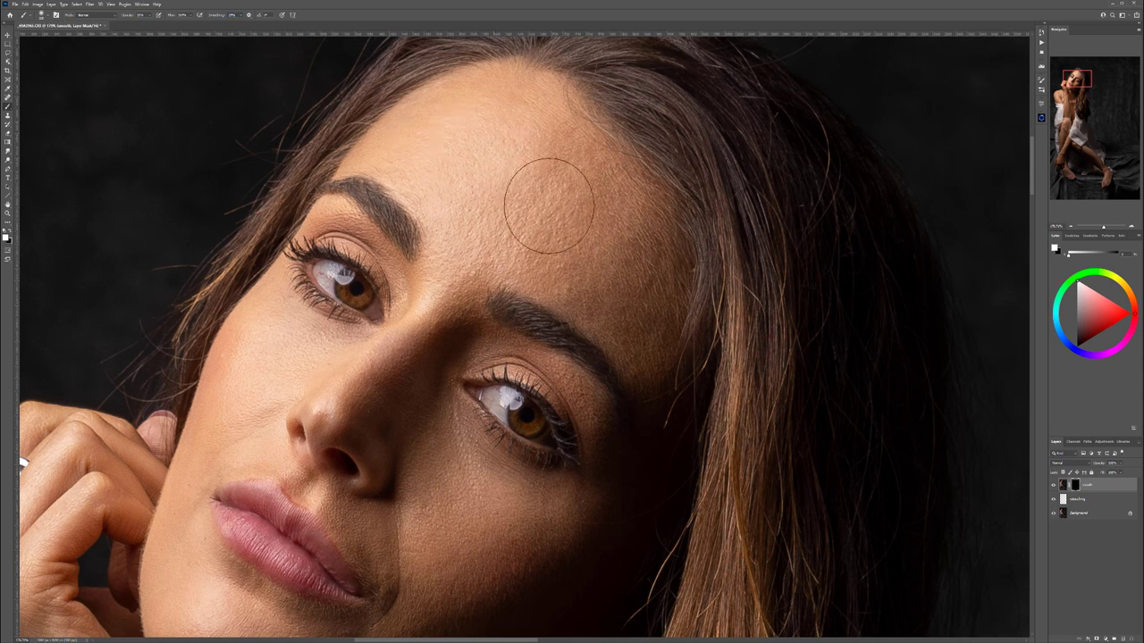
key("bracketleft")
key("bracketleft")
key("bracketleft")
key("bracketleft")
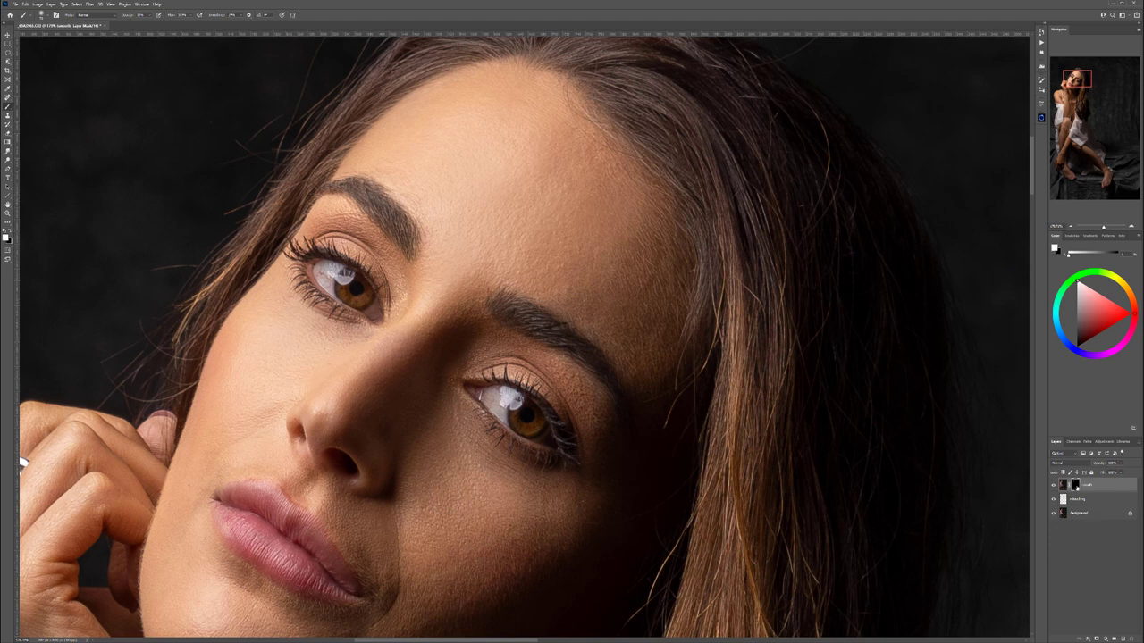
left_click(1075, 485, "alt")
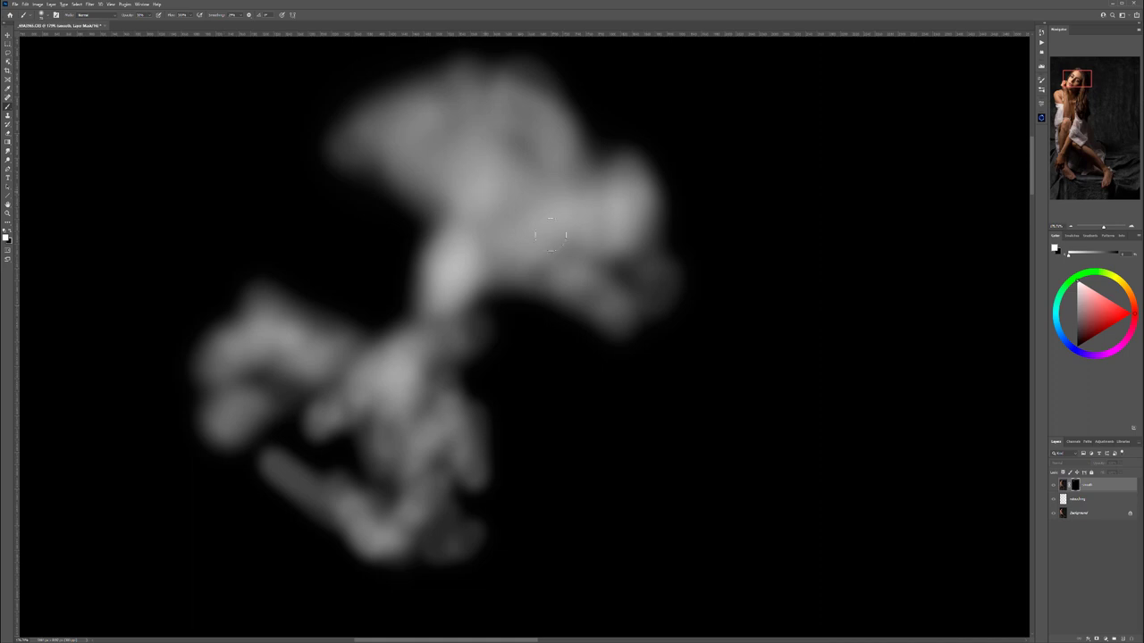
left_click(1076, 485, "alt")
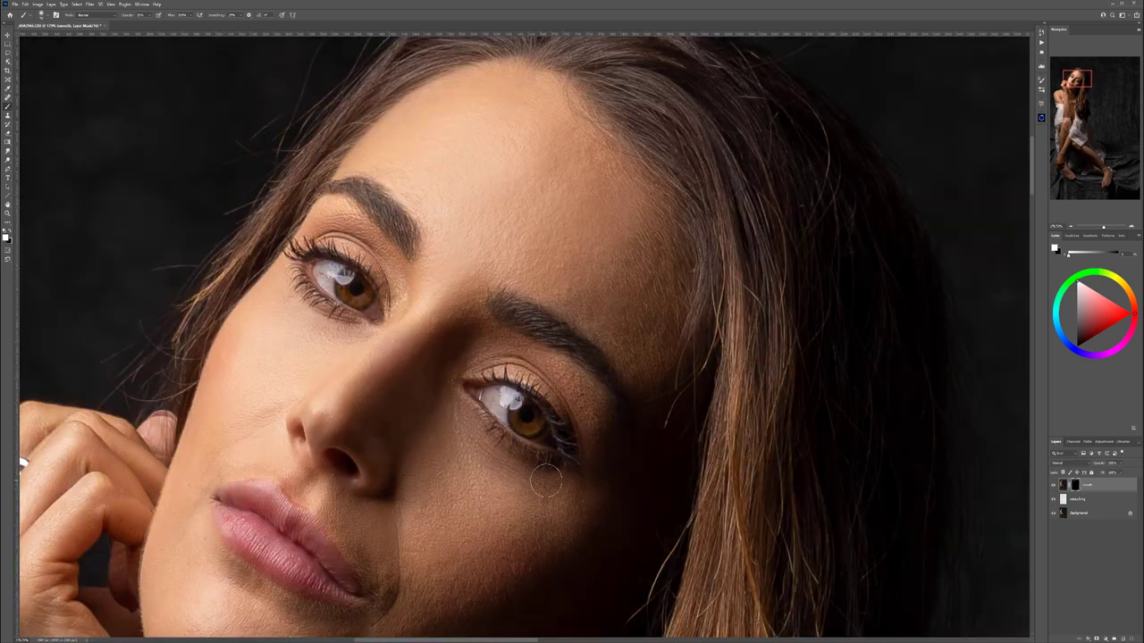
Smooth the shaded cheek and chin through the mask, using a smaller brush for the tight areas around the nose and mouth
left_click_drag(598, 525, 557, 335)
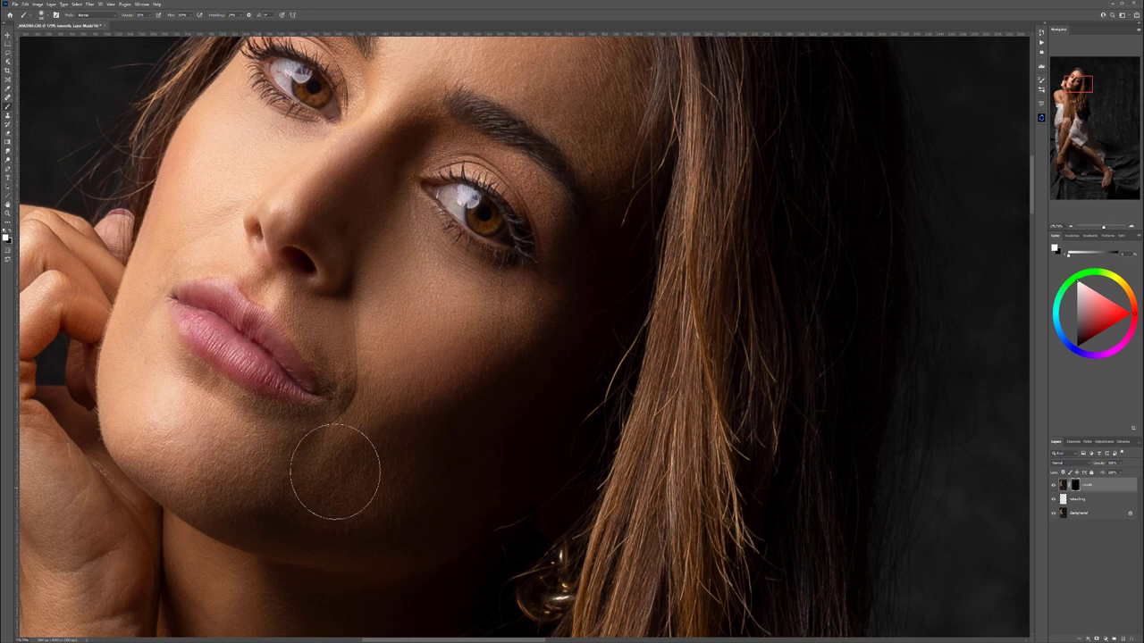
left_click_drag(438, 391, 732, 485)
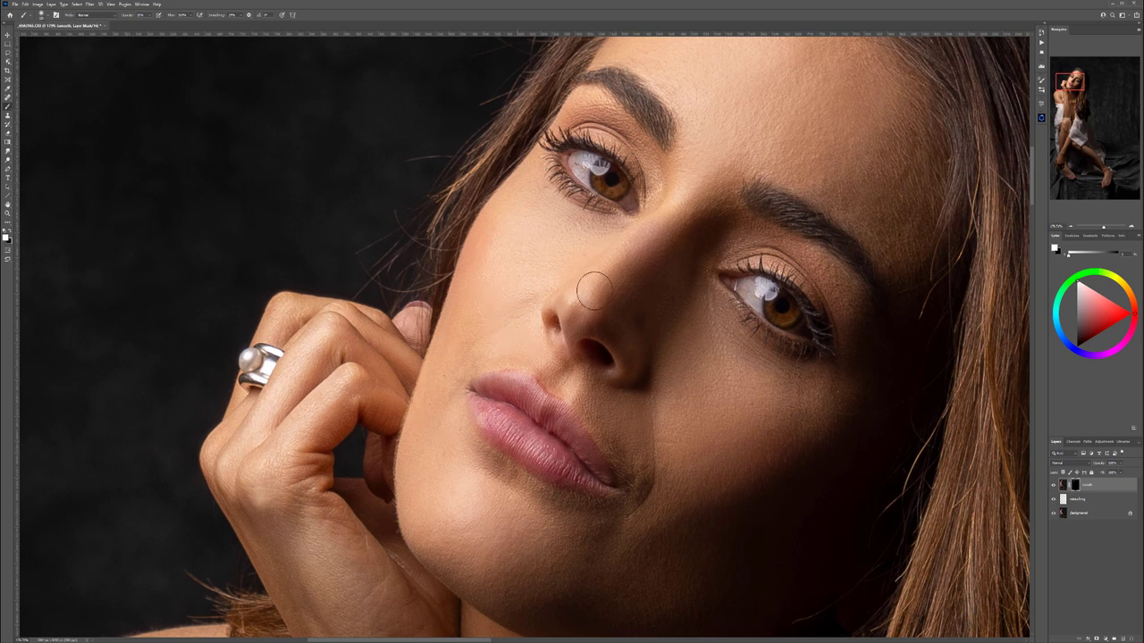
key("[")
key("[")
key("[")
key("[")
key("[")
Paint the mask over the wrist of the hand supporting the chin and over the shaded neck
left_click_drag(754, 445, 762, 270)
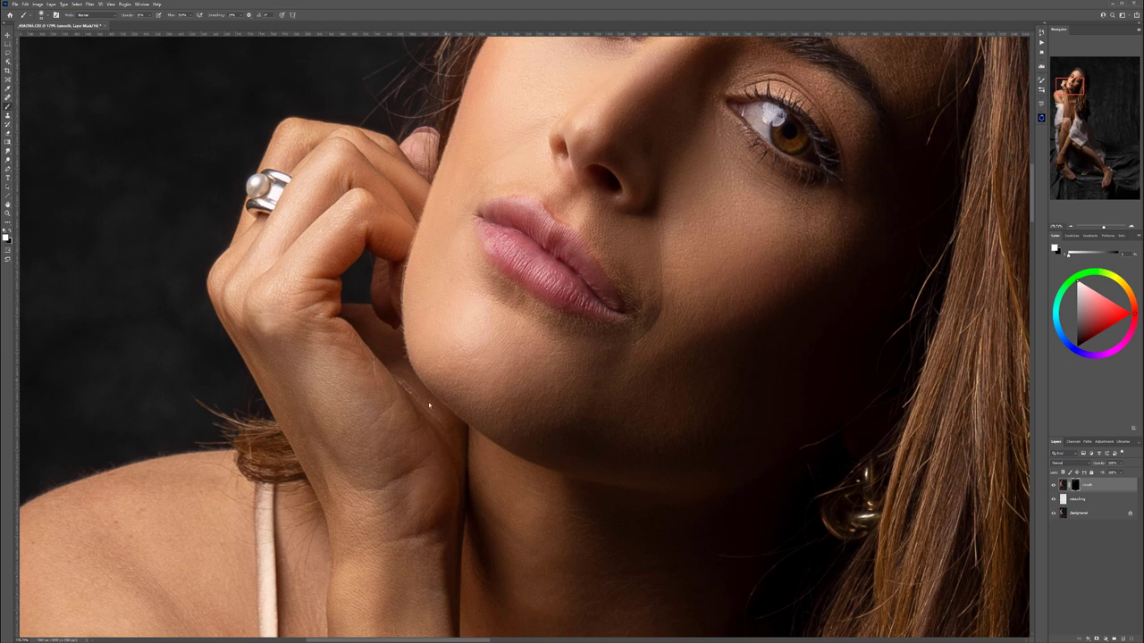
scroll(453, 407, "down", 3)
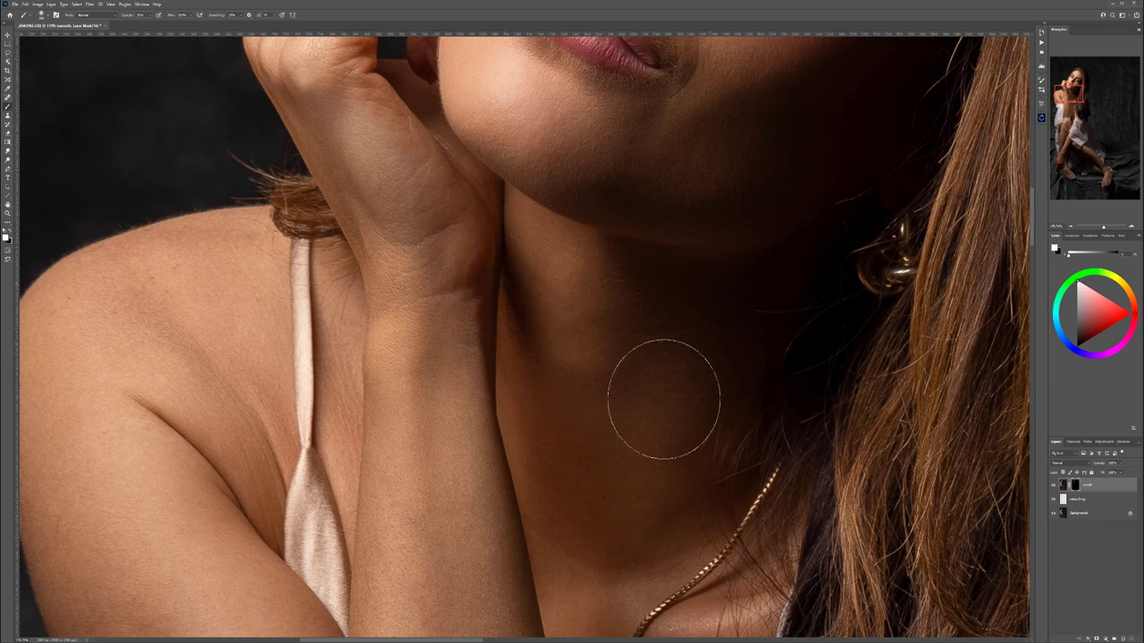
left_click_drag(546, 411, 597, 223)
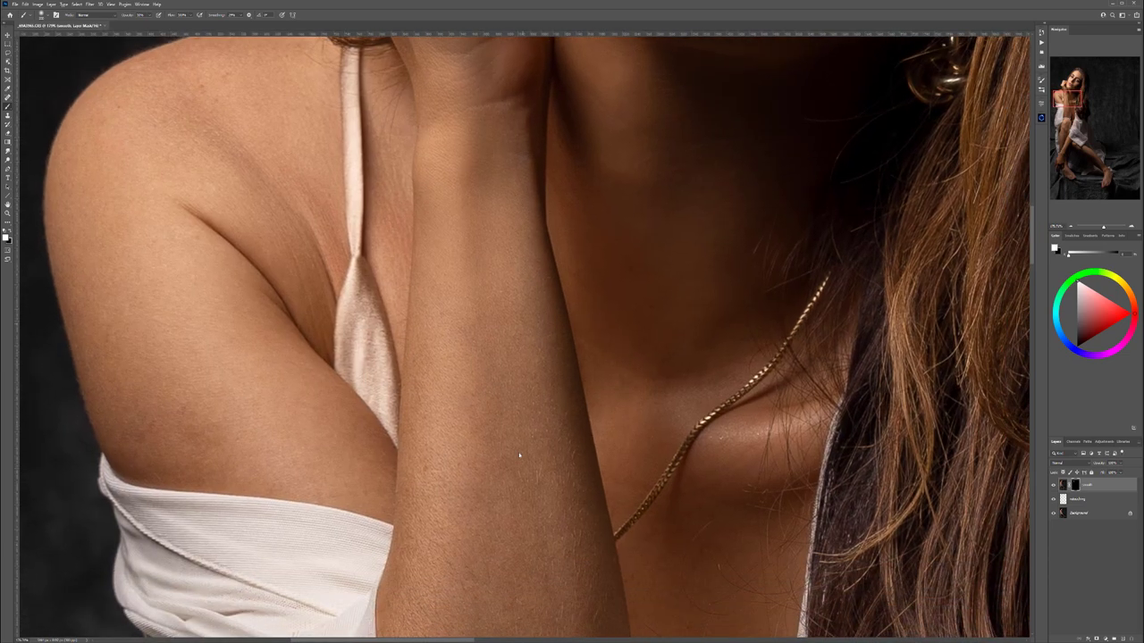
Smooth the raised forearm and the chest beside it by painting white on the mask
scroll(548, 547, "down", 3)
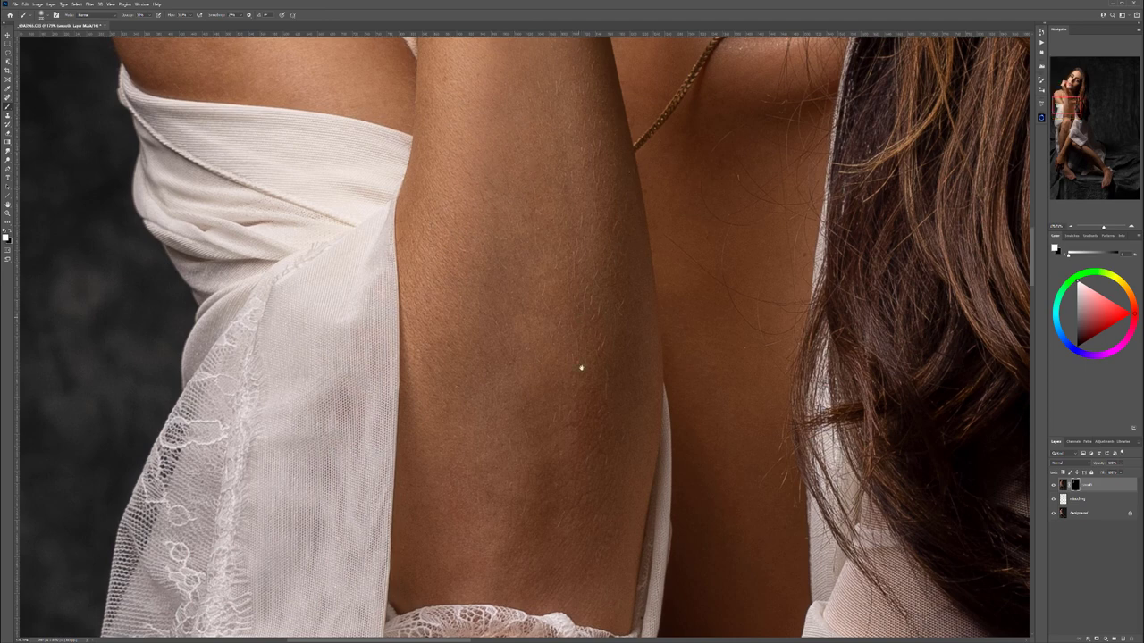
scroll(582, 370, "up", 3)
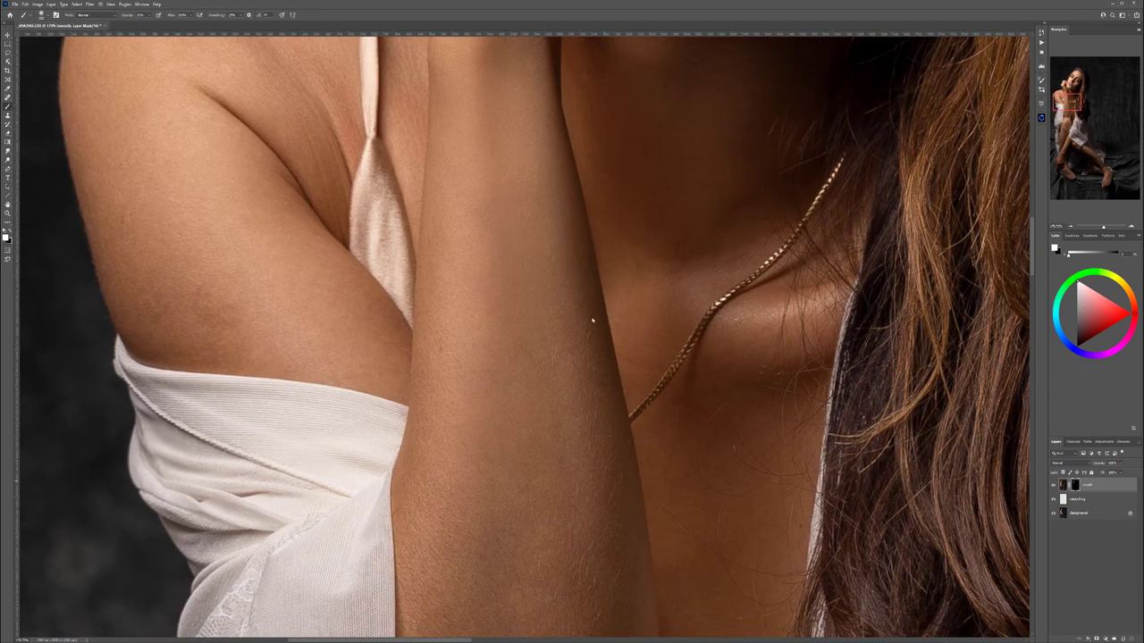
scroll(569, 541, "down", 3)
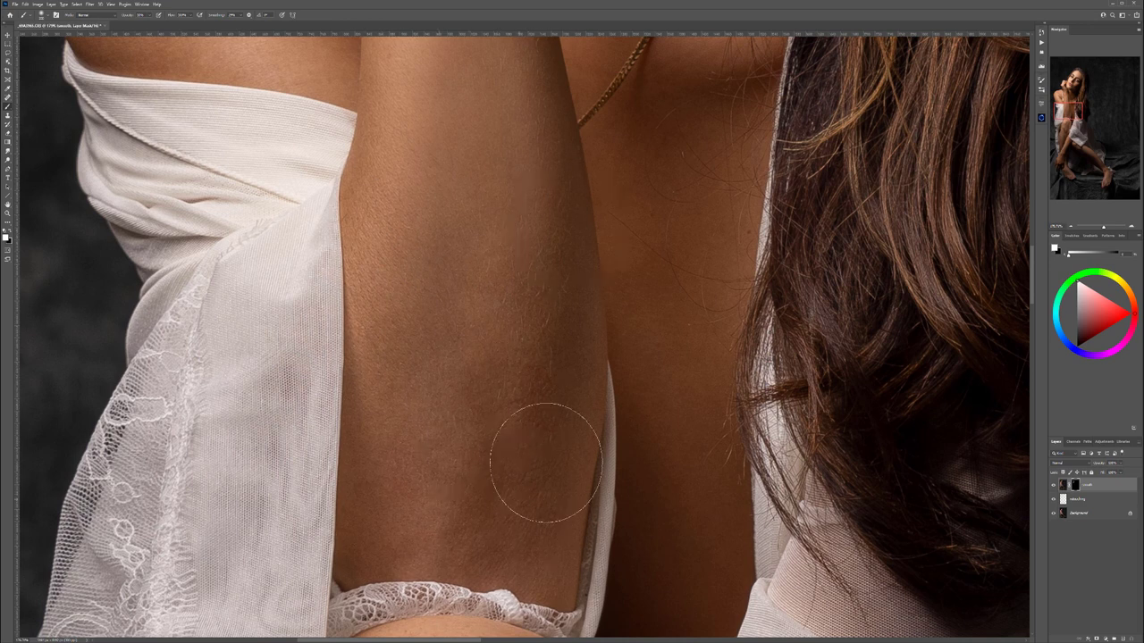
scroll(676, 308, "down", 4)
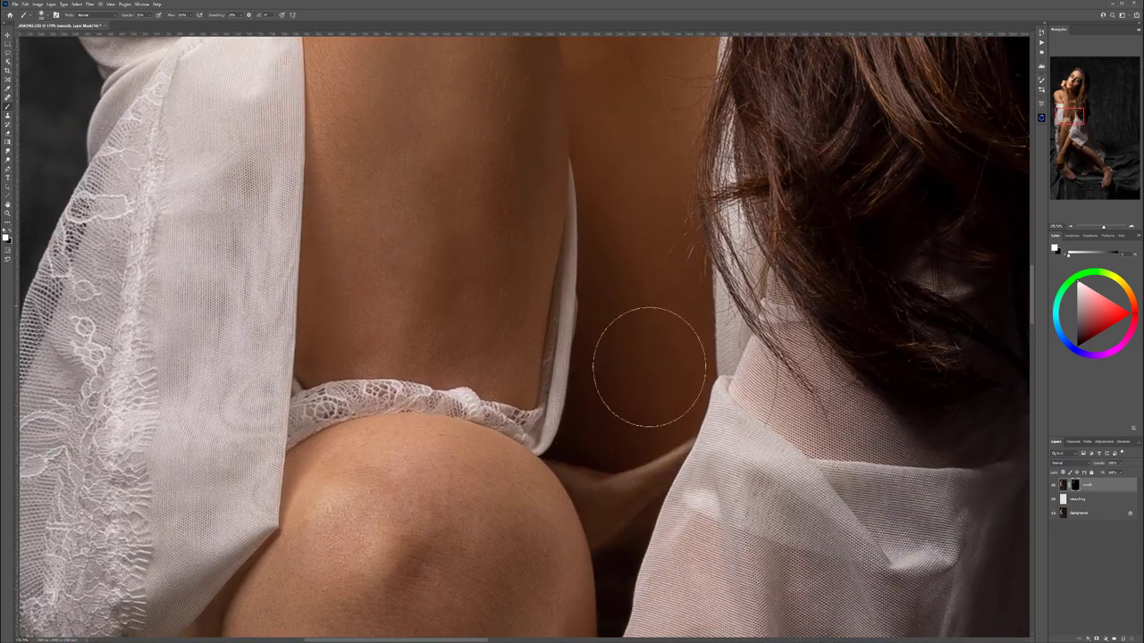
scroll(625, 402, "down", 1)
Smooth the bare shoulder and upper arm by painting white on the mask
left_click_drag(384, 107, 535, 276)
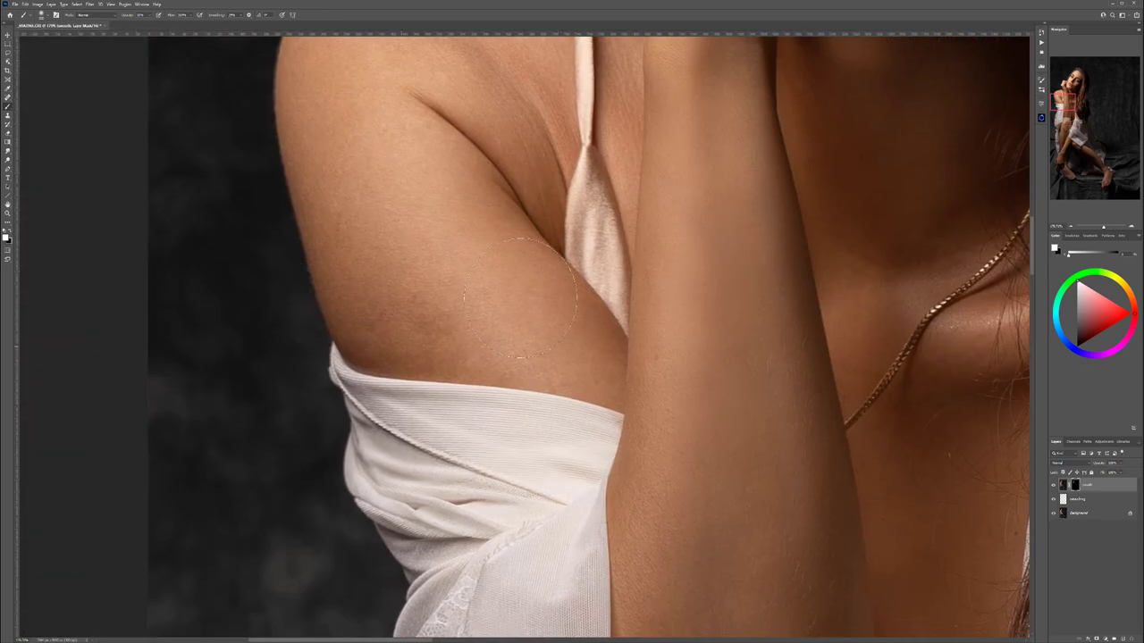
scroll(520, 299, "left", 2)
scroll(520, 299, "up", 4)
scroll(528, 298, "right", 3)
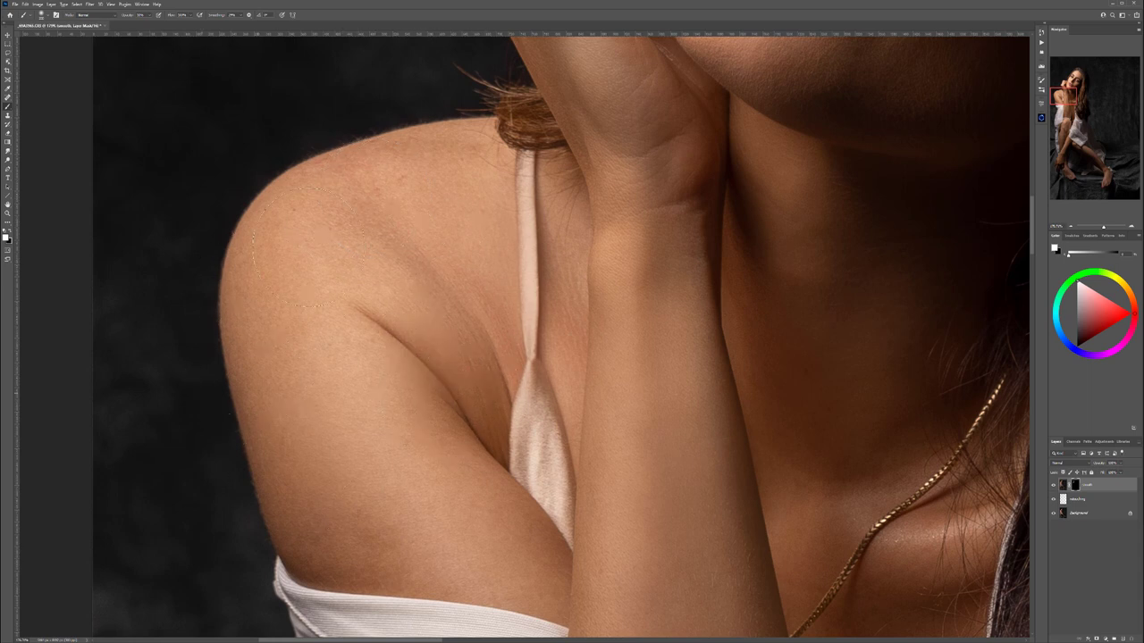
Paint the smoothing onto the raised knee below the lace trim
left_click_drag(678, 344, 470, 86)
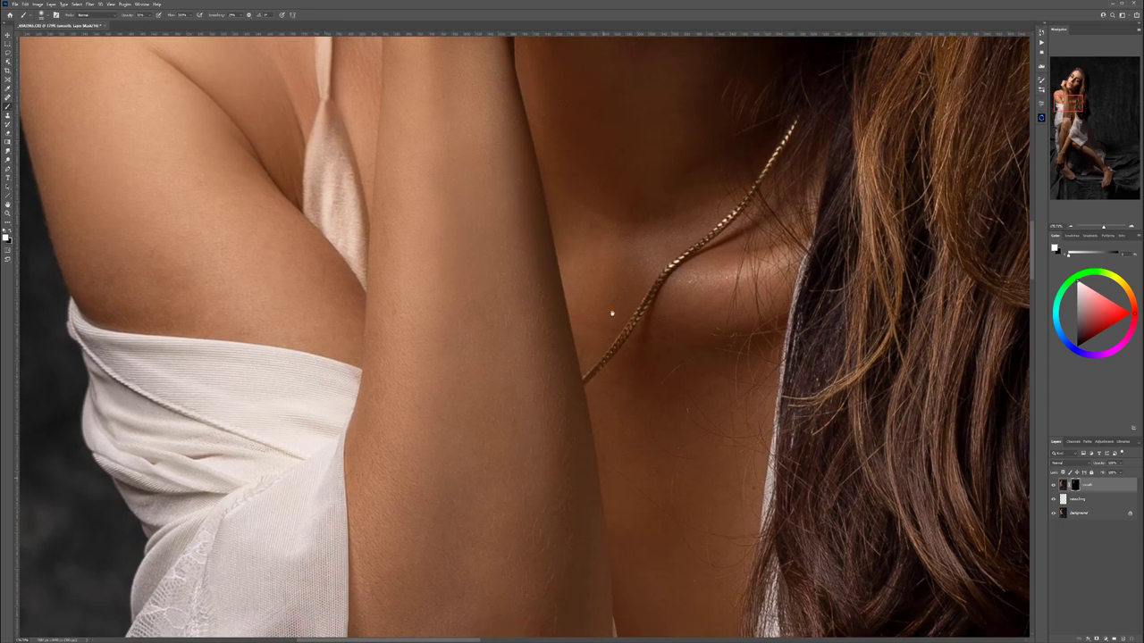
left_click_drag(613, 376, 634, 59)
scroll(602, 327, "down", 8)
left_click_drag(615, 491, 588, 245)
scroll(532, 192, "up", 3)
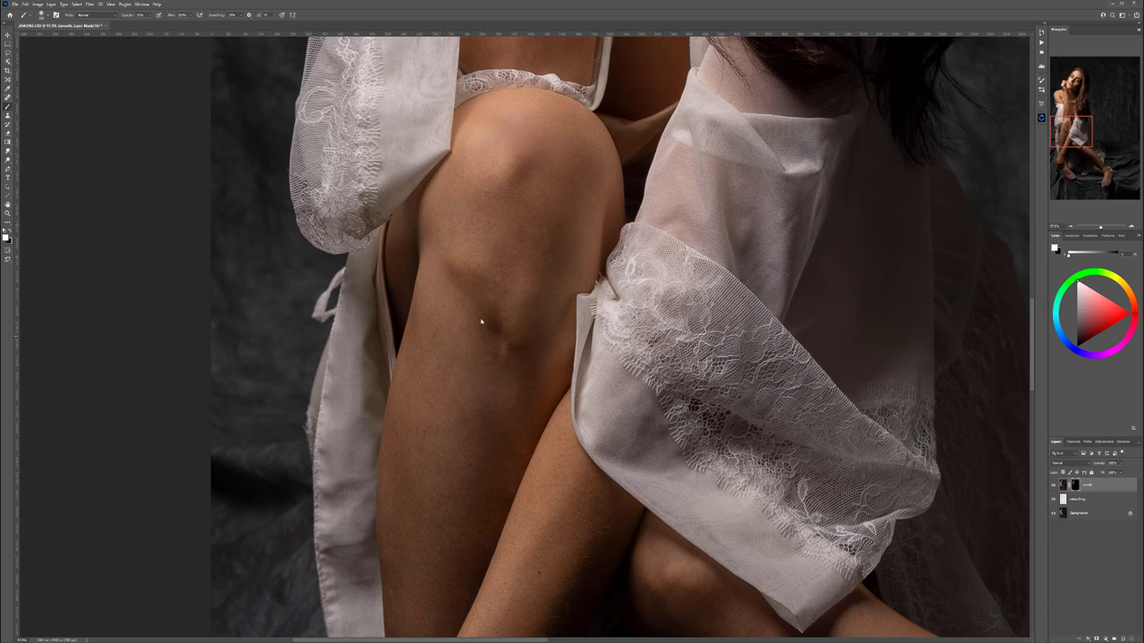
mouse_move(511, 203)
left_mouse_down()
mouse_move(479, 202)
mouse_move(533, 240)
left_mouse_up()
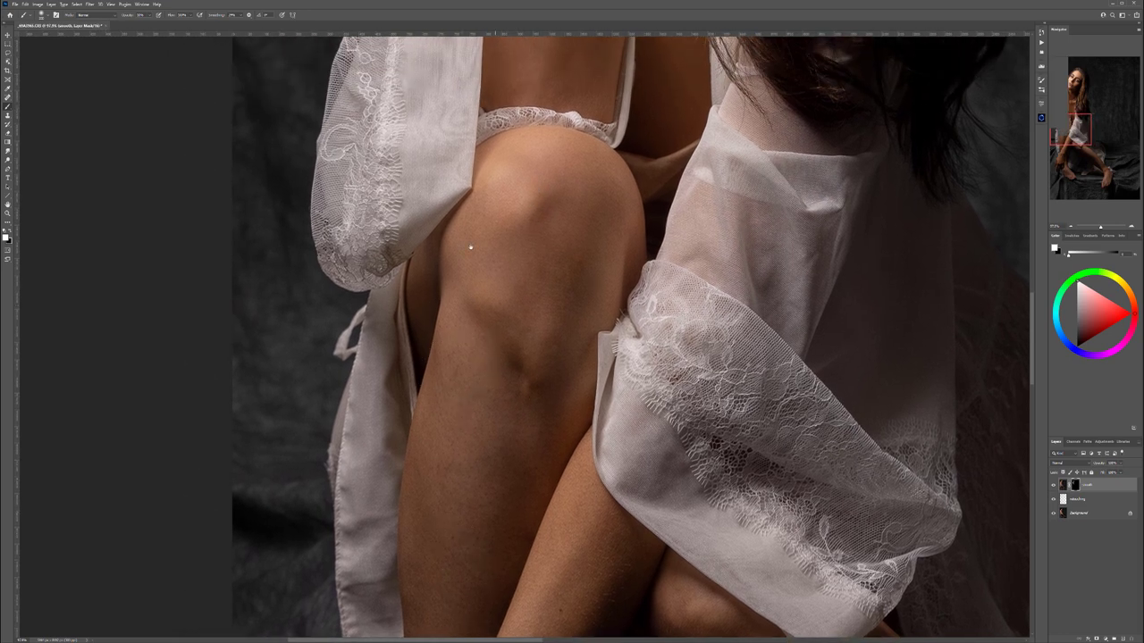
Paint the smoothing down the shin of the raised leg and along the lowered forearm
scroll(470, 248, "down", 3)
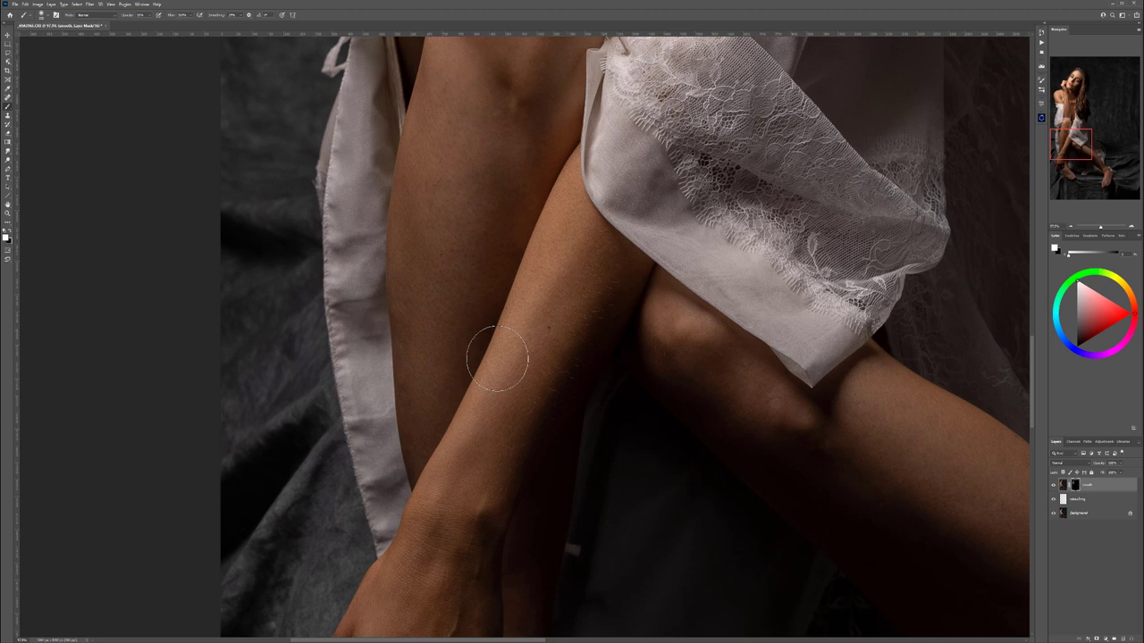
mouse_move(513, 481)
left_mouse_down()
mouse_move(504, 615)
mouse_move(511, 82)
left_mouse_up()
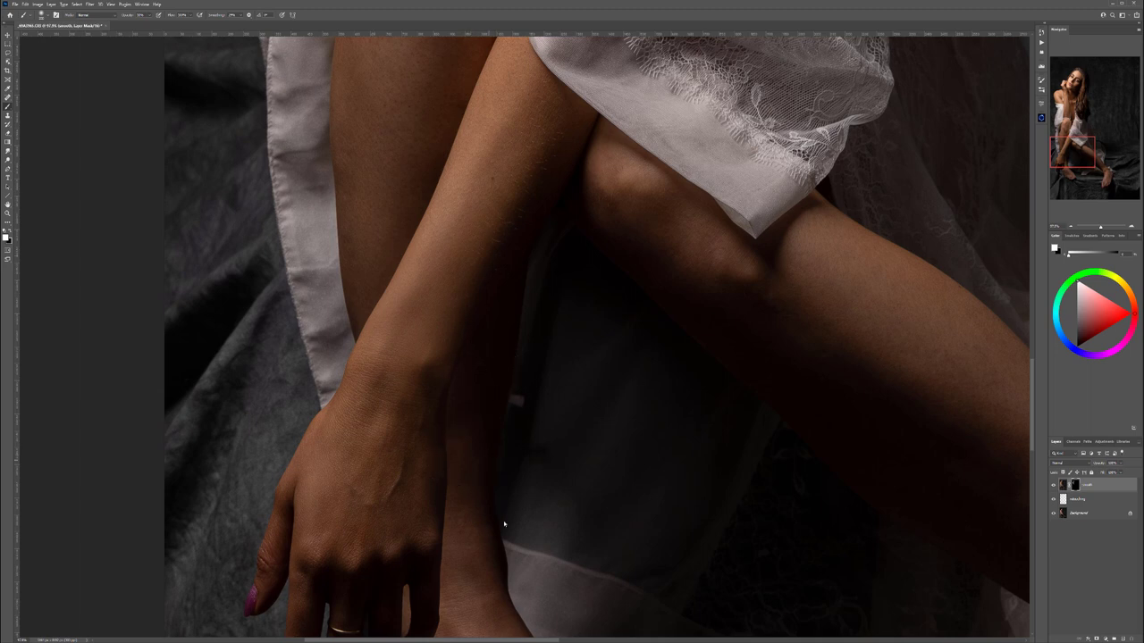
left_click_drag(612, 207, 483, 385)
left_click_drag(528, 625, 545, 239)
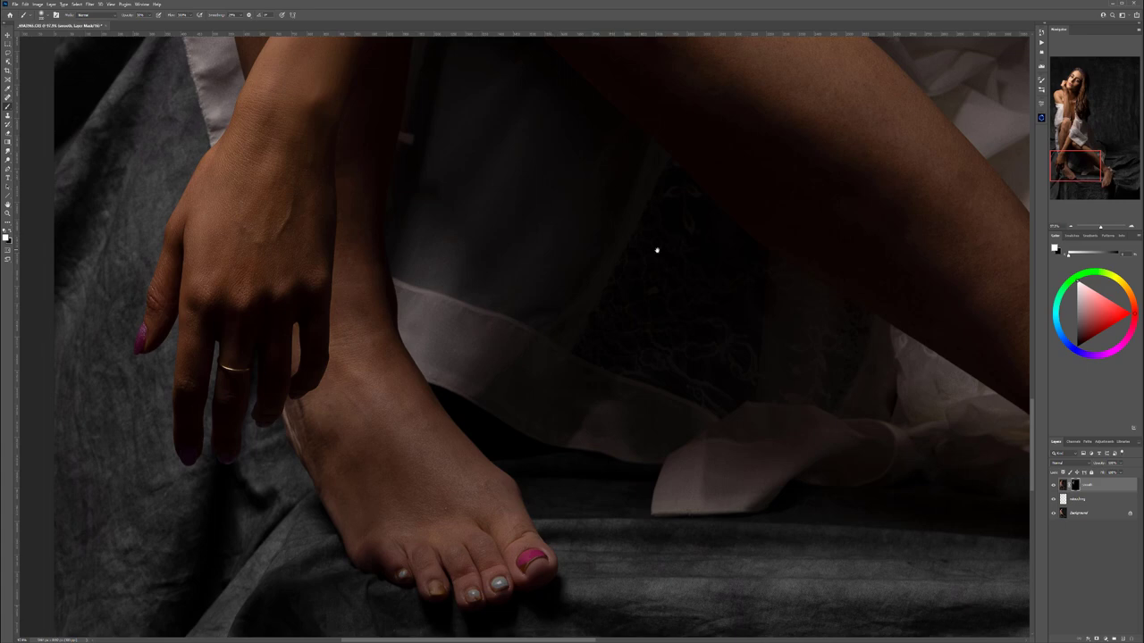
Look over the legs, the lace sleeve and the lowered arm for skin areas that still need smoothing
left_click_drag(657, 250, 565, 418)
left_click_drag(733, 188, 664, 433)
left_click_drag(599, 179, 618, 335)
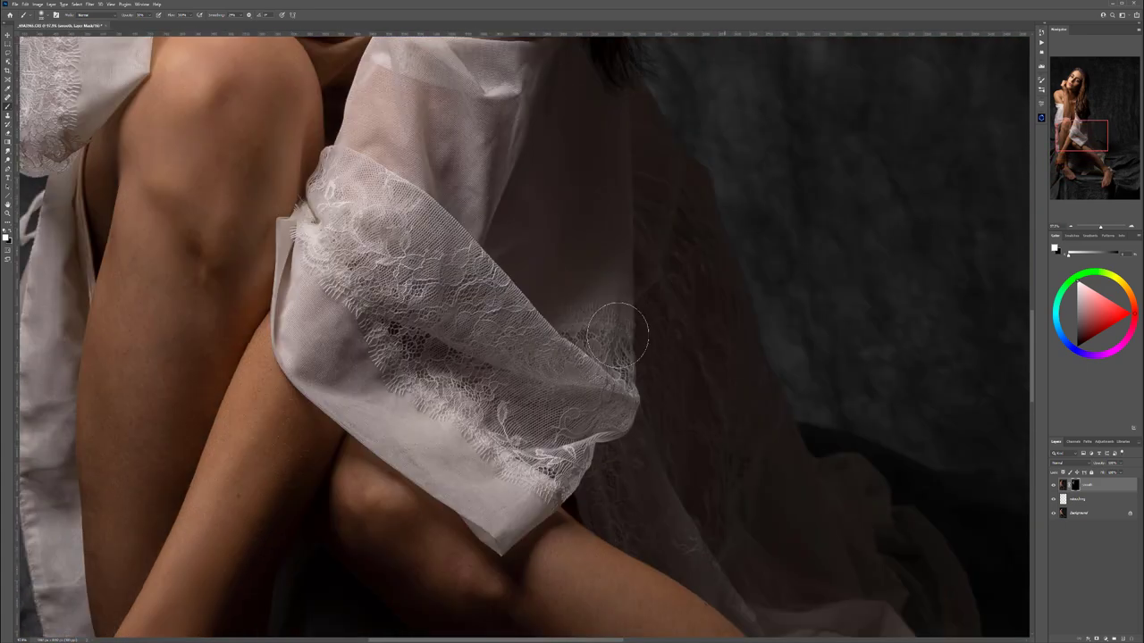
scroll(378, 506, "left", 3)
scroll(566, 257, "up", 5)
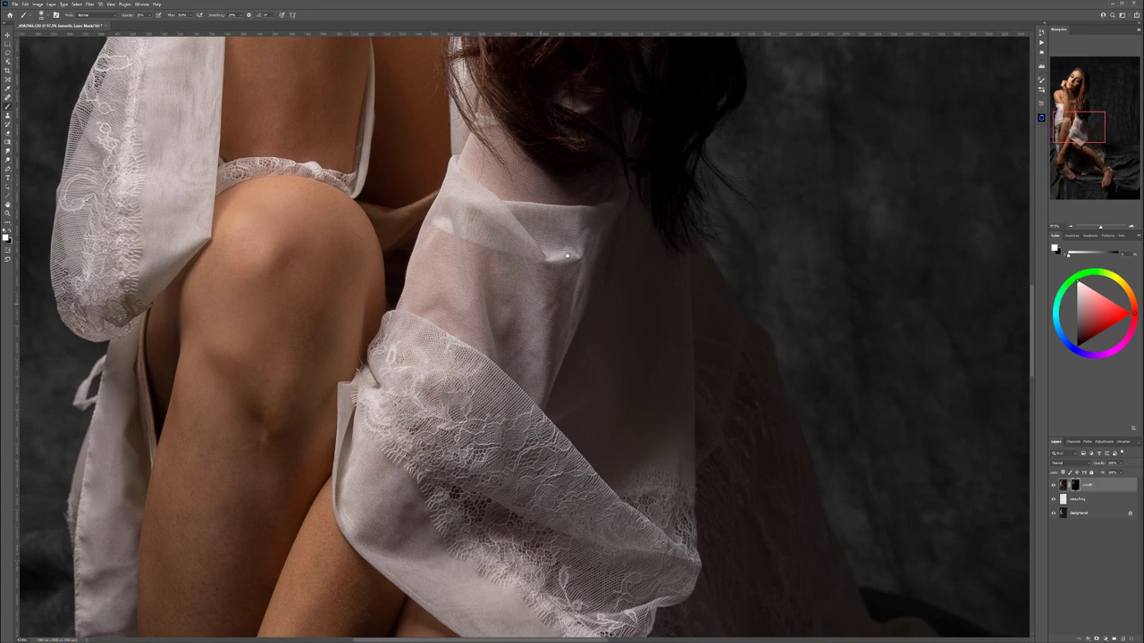
left_click_drag(566, 255, 583, 442)
left_click_drag(341, 557, 589, 199)
left_click_drag(504, 633, 715, 342)
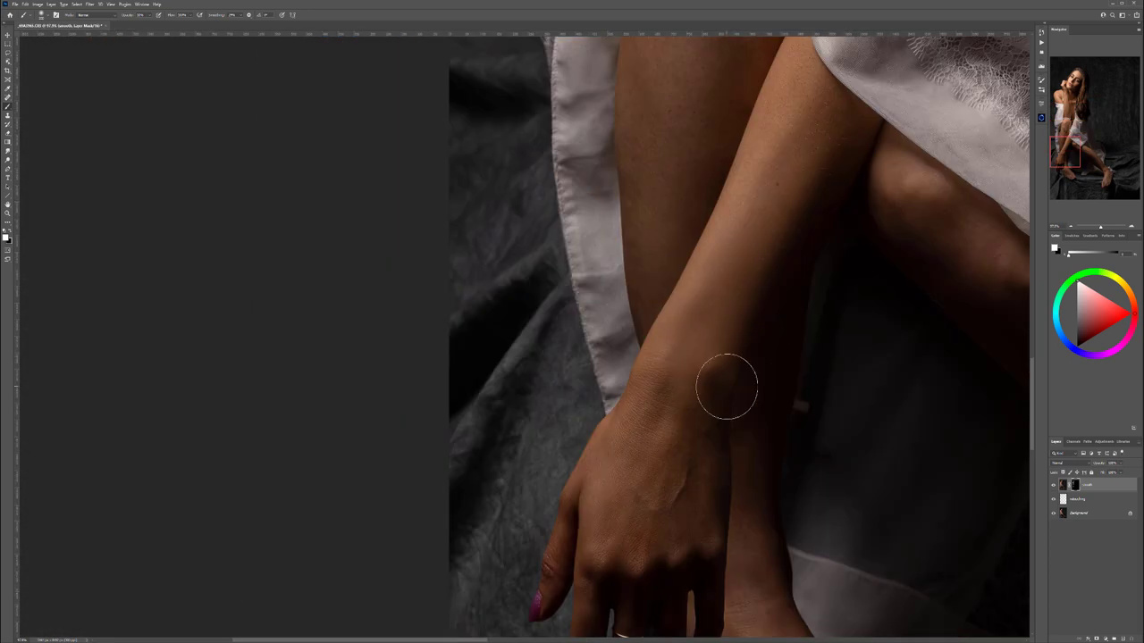
Paint the smoothing over the hanging hand's wrist and the foot beside it
scroll(715, 402, "down", 5)
scroll(653, 273, "right", 3)
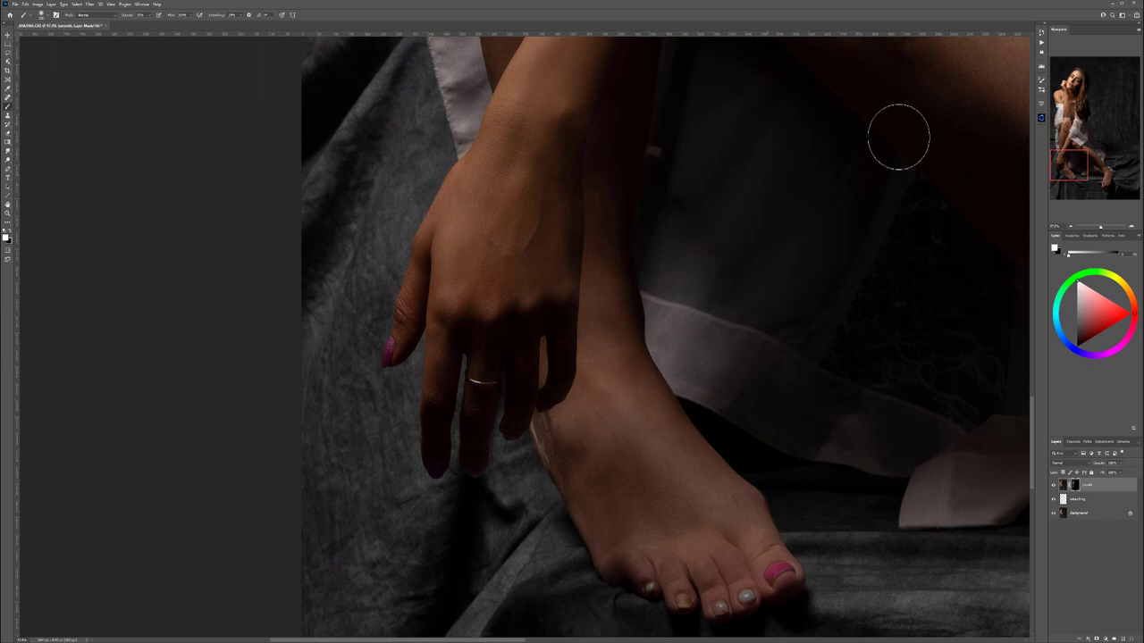
Smooth the outstretched leg down to its ankle and foot through the mask, and display the mask to check the coverage
left_click_drag(965, 184, 551, 339)
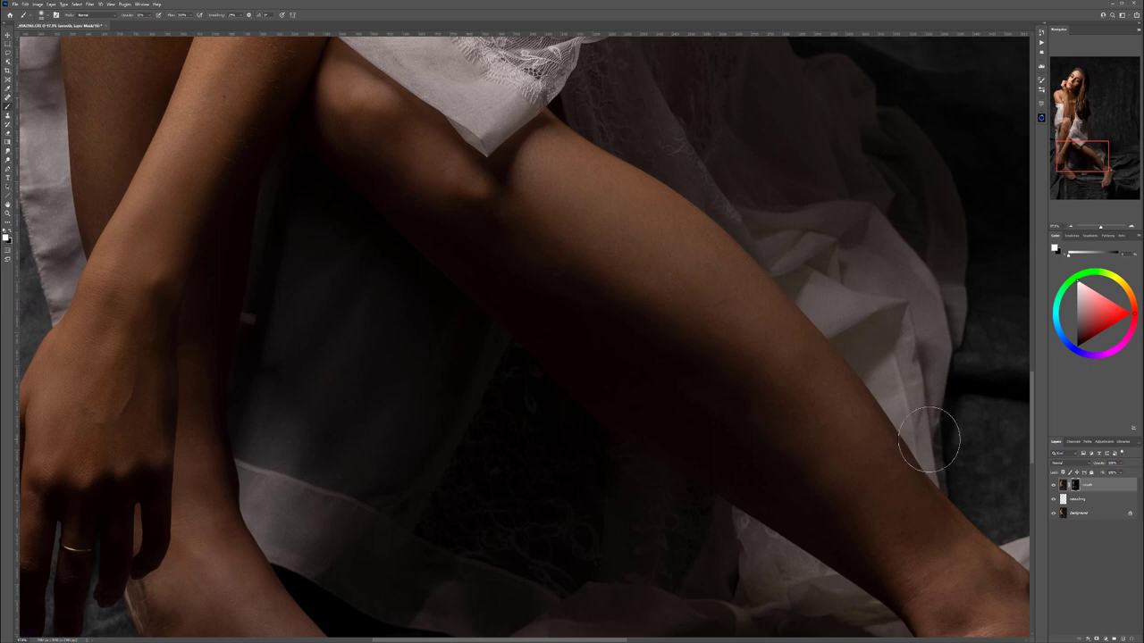
left_click_drag(876, 402, 651, 243)
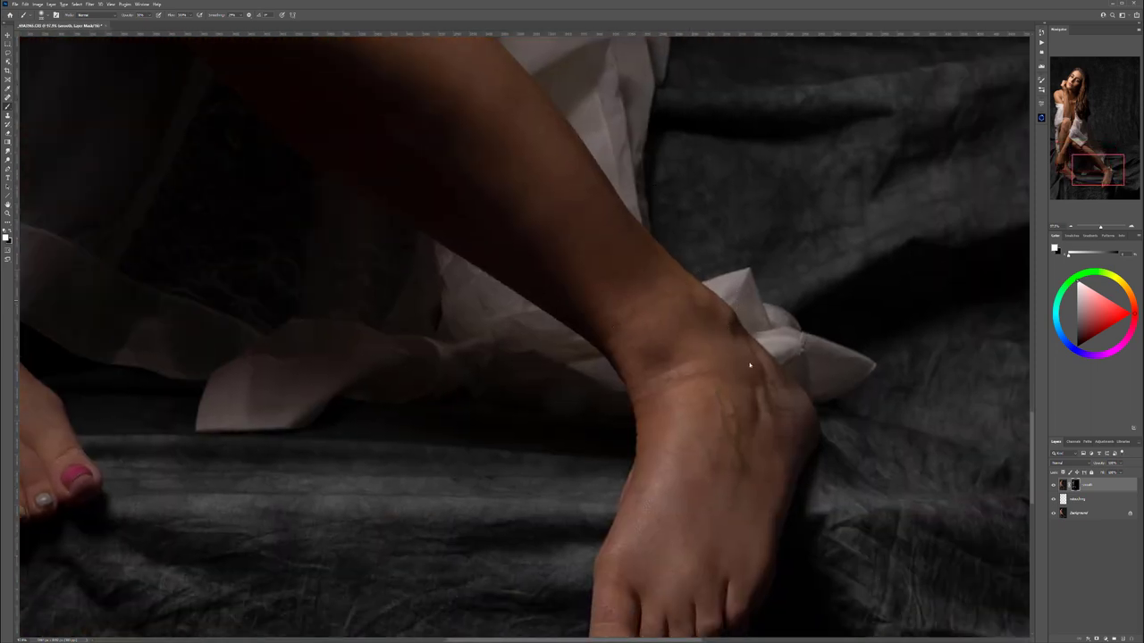
left_click_drag(656, 57, 707, 247)
left_click_drag(729, 582, 728, 324)
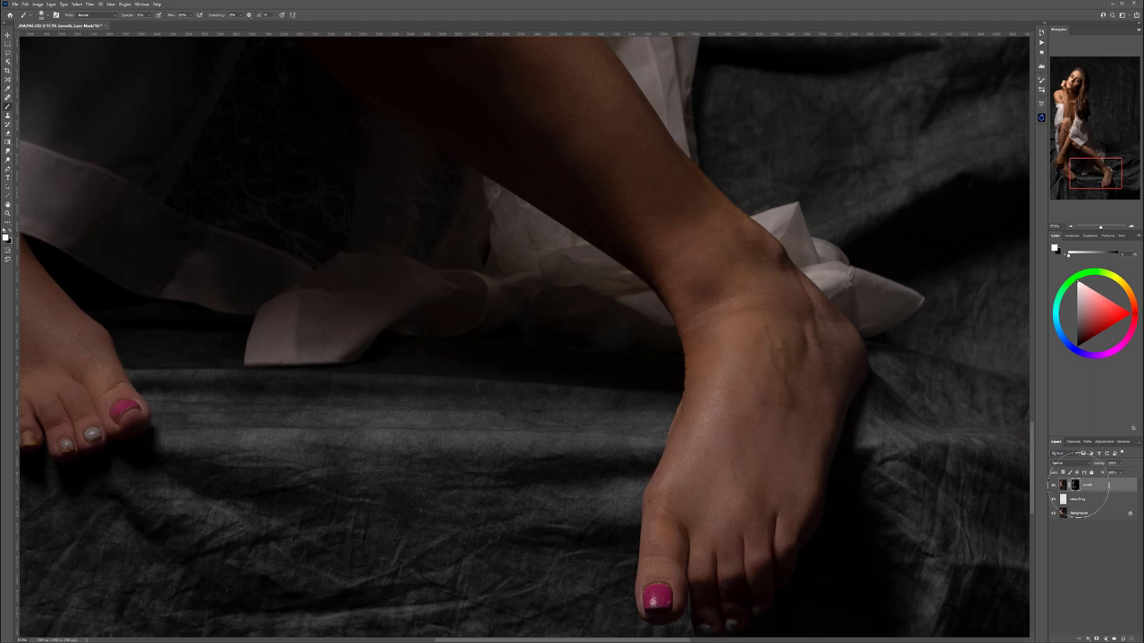
left_click(1075, 485, "alt")
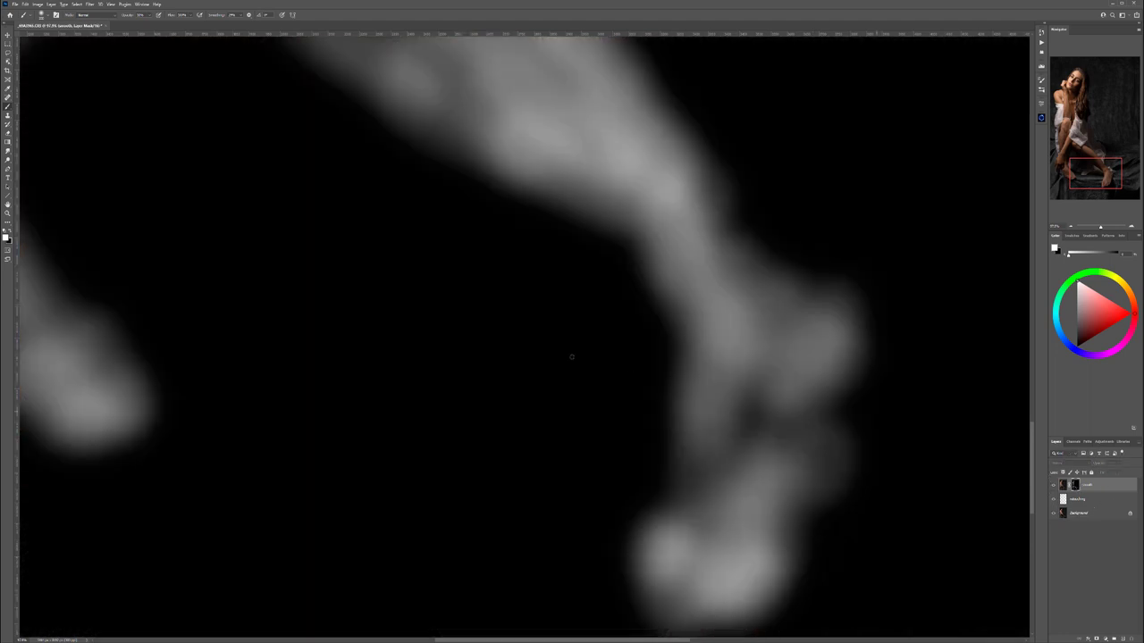
Fill the uneven gaps in the smoothing mask over the outstretched leg's foot and the crossed forearm and shin
scroll(467, 339, "down", 10)
scroll(428, 248, "up", 2)
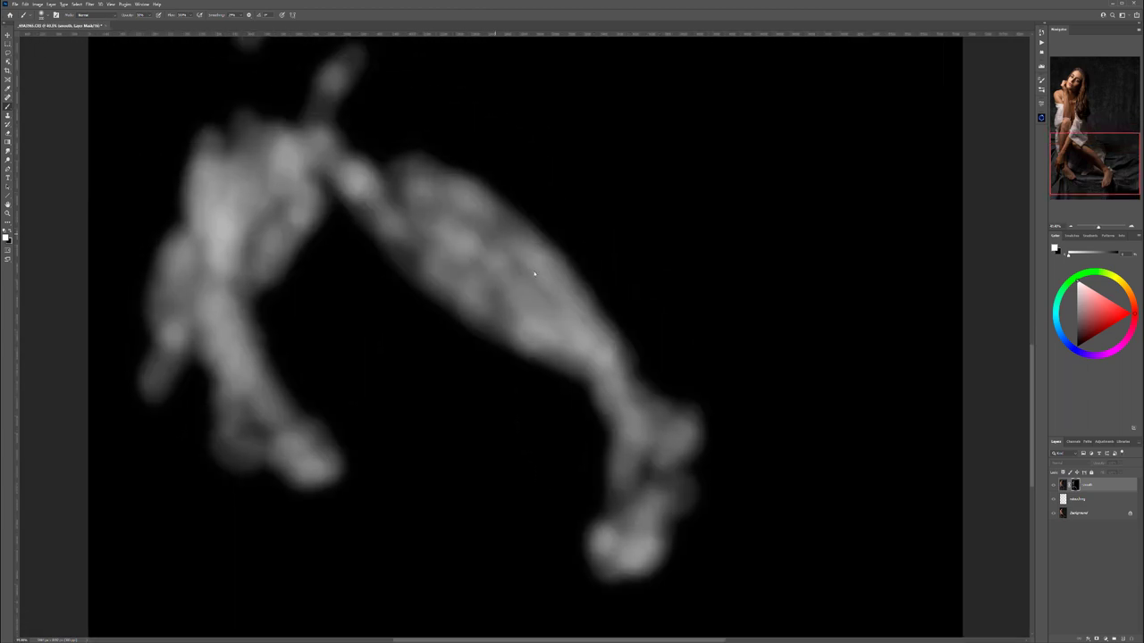
mouse_move(641, 471)
left_mouse_down()
mouse_move(658, 460)
mouse_move(671, 487)
mouse_move(625, 514)
left_mouse_up()
left_click_drag(273, 241, 247, 255)
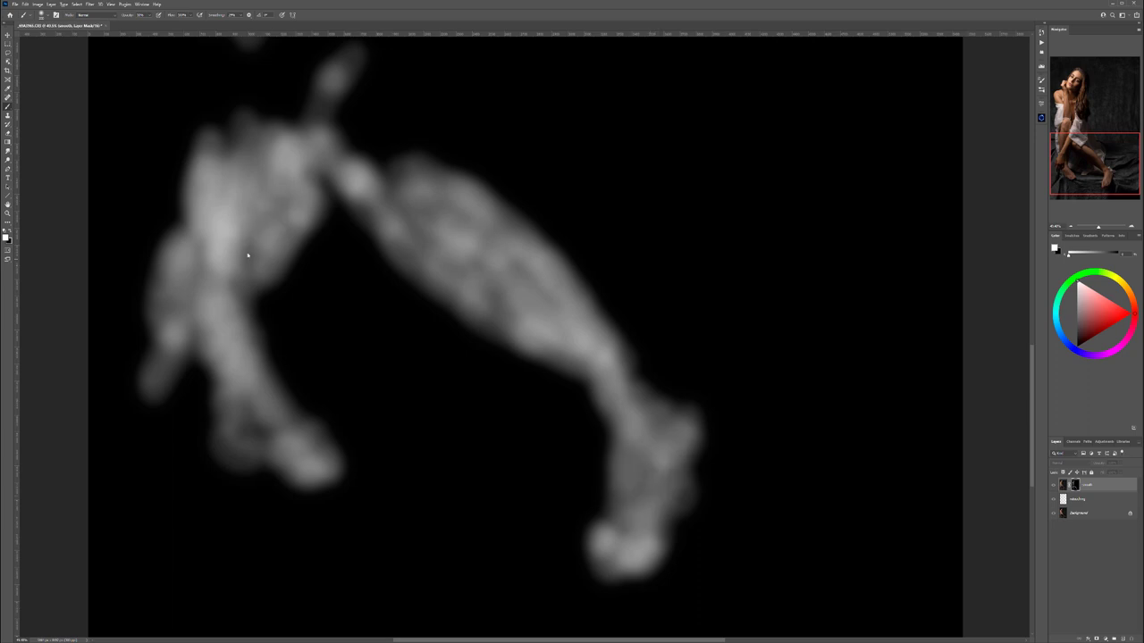
left_click_drag(375, 268, 461, 421)
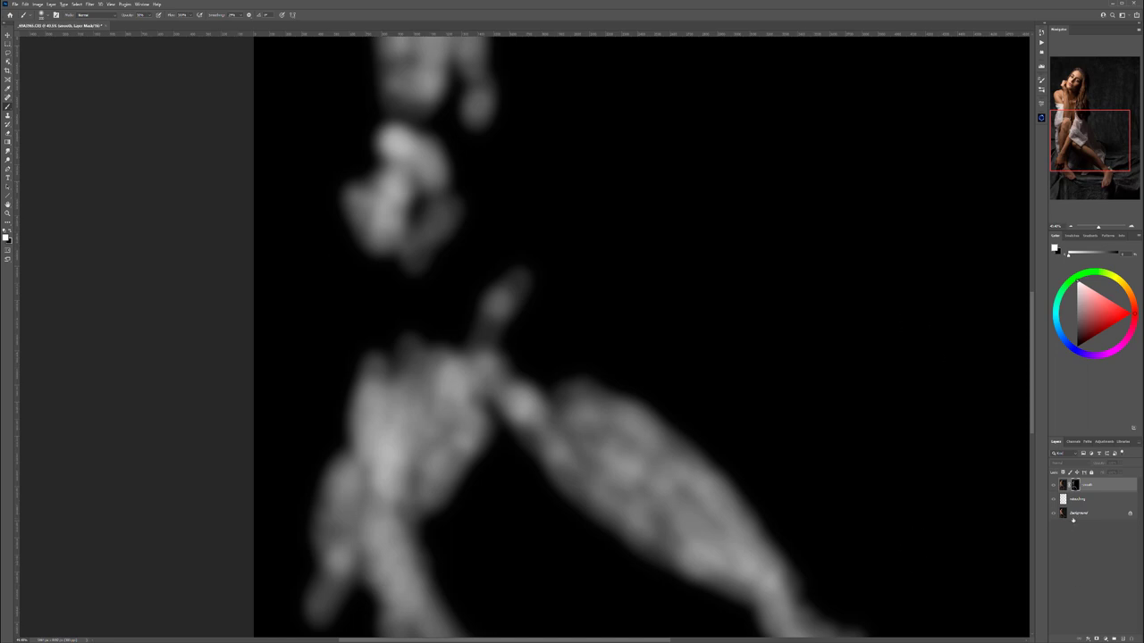
Soften the smooth layer's mask with a Gaussian Blur and return to the normal image view
left_click(89, 5)
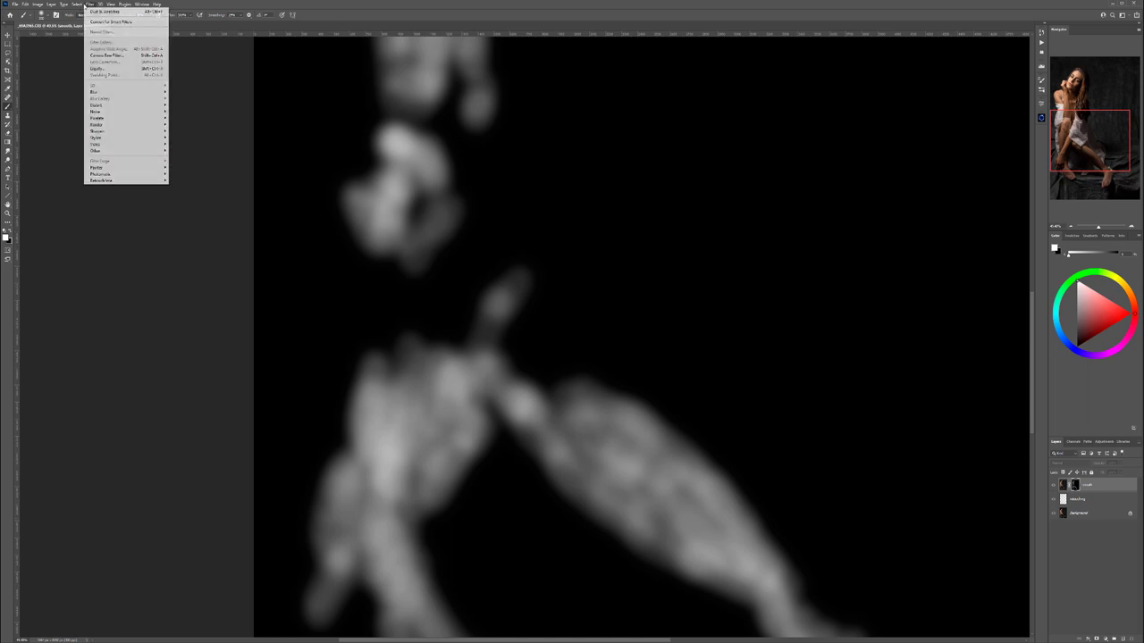
mouse_move(143, 92)
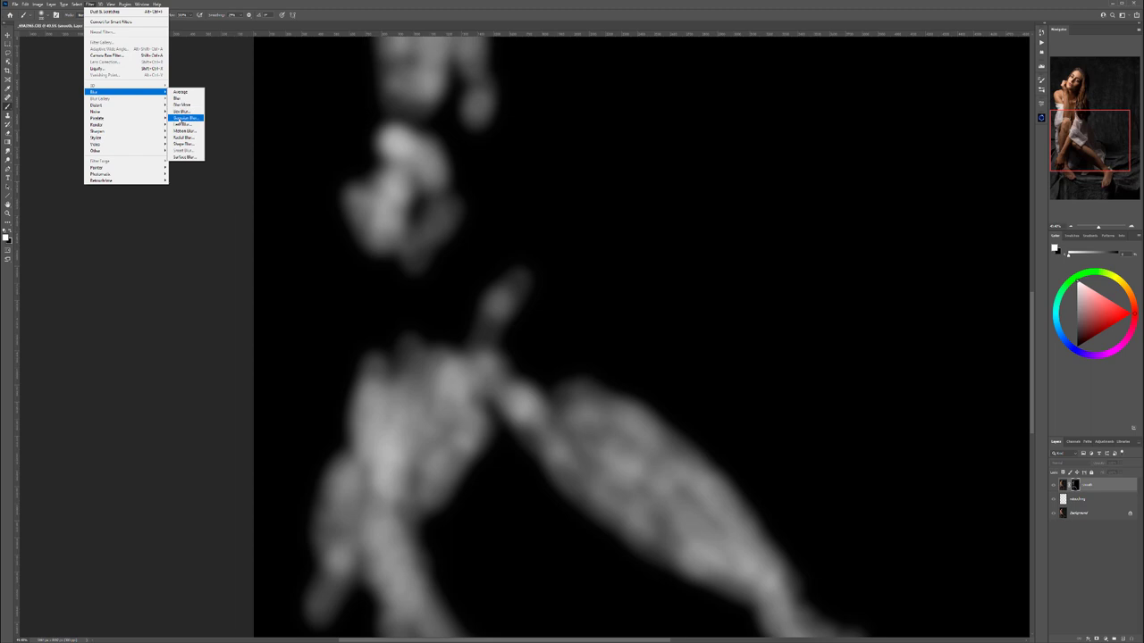
left_click(186, 117)
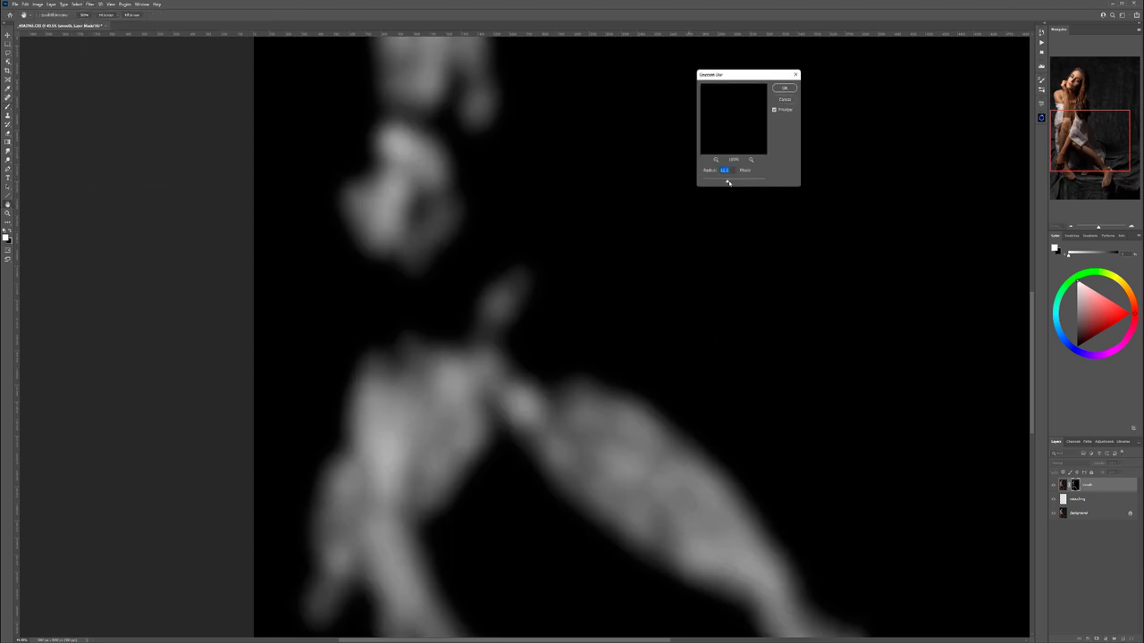
left_click(784, 88)
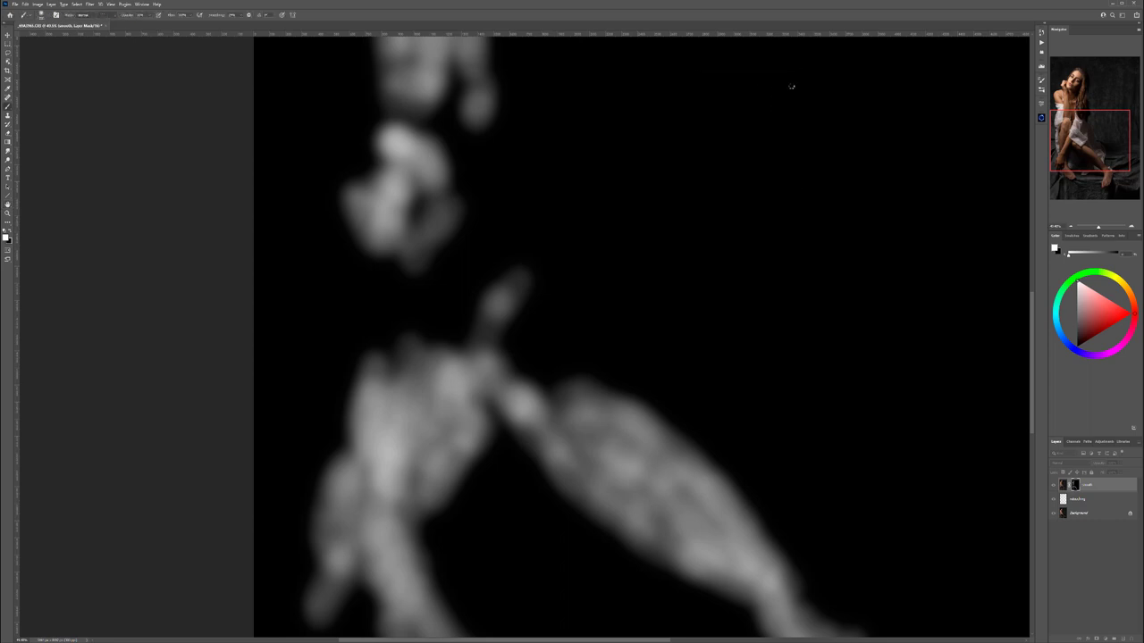
left_click(1076, 487, "alt")
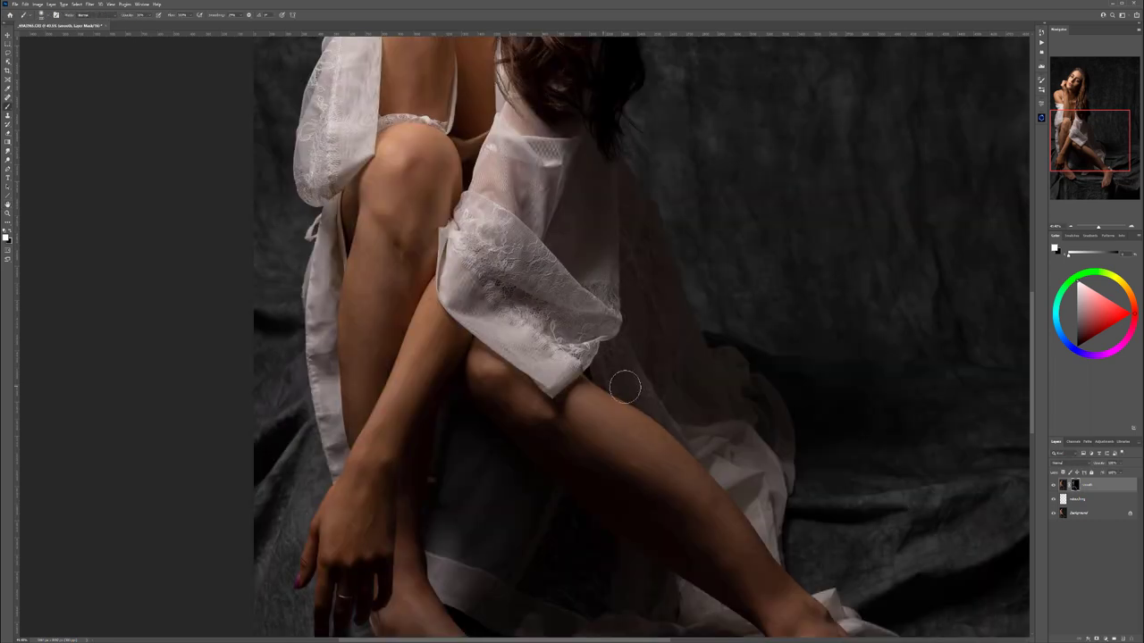
Check the smoothed skin on the whole portrait and close up on the face and upper body
scroll(624, 387, "down", 6)
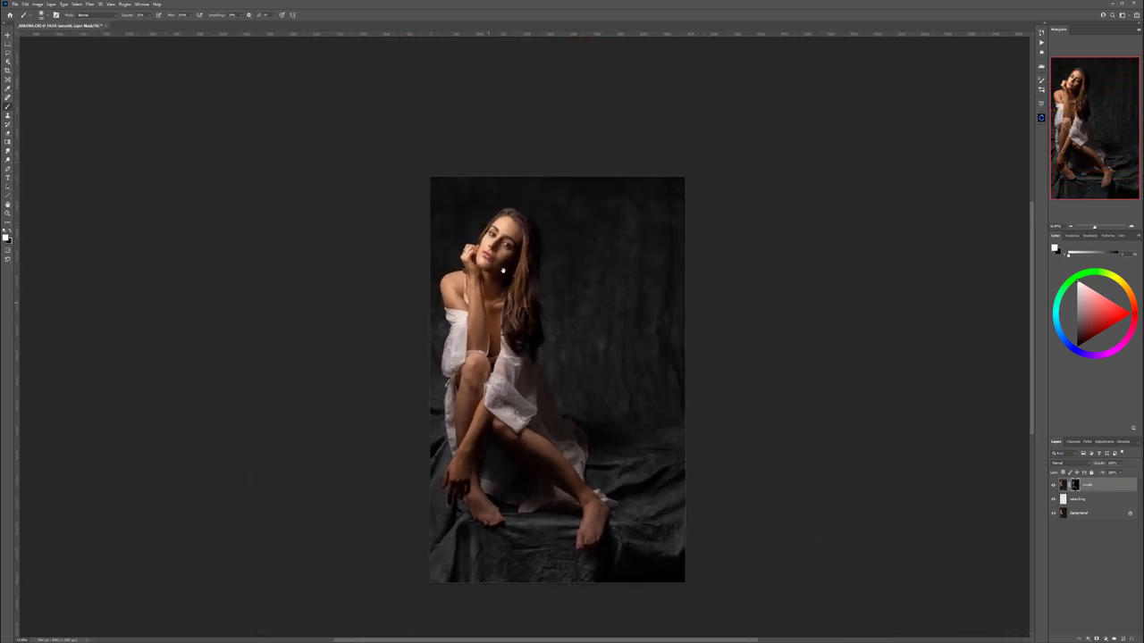
left_click_drag(503, 270, 473, 246)
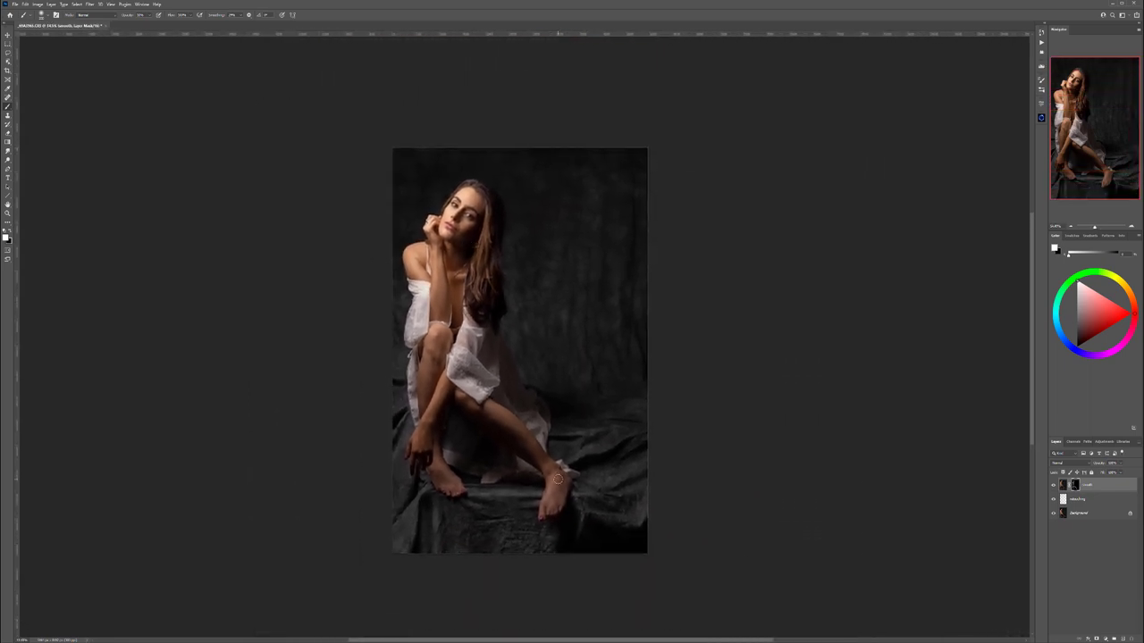
scroll(426, 187, "up", 7)
left_click_drag(635, 309, 582, 226)
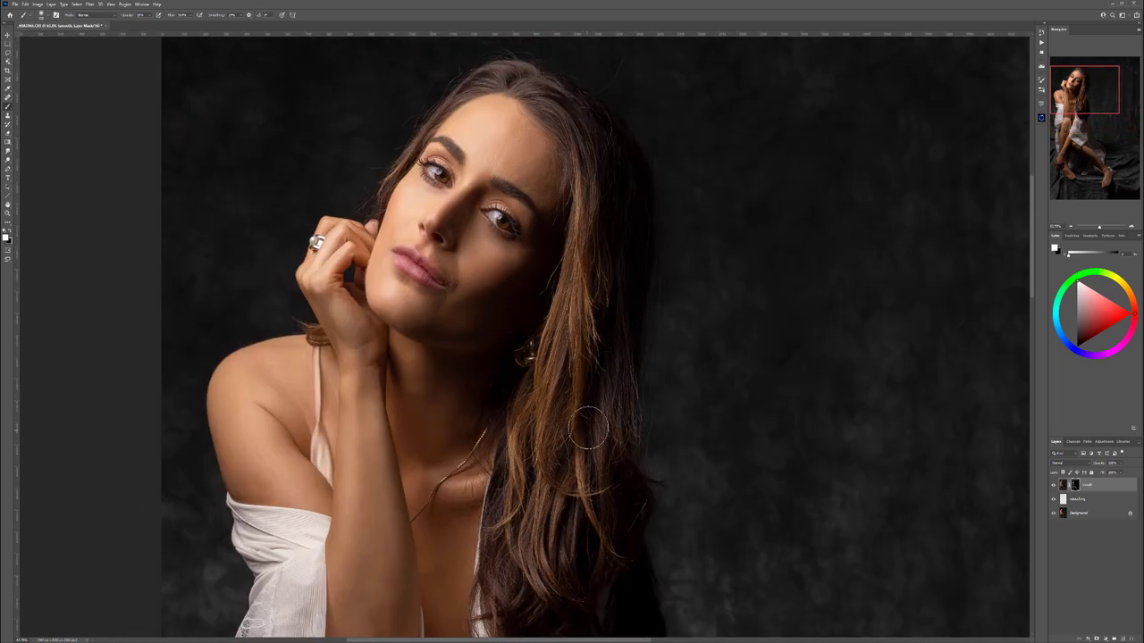
scroll(592, 421, "down", 3)
left_click_drag(667, 411, 532, 330)
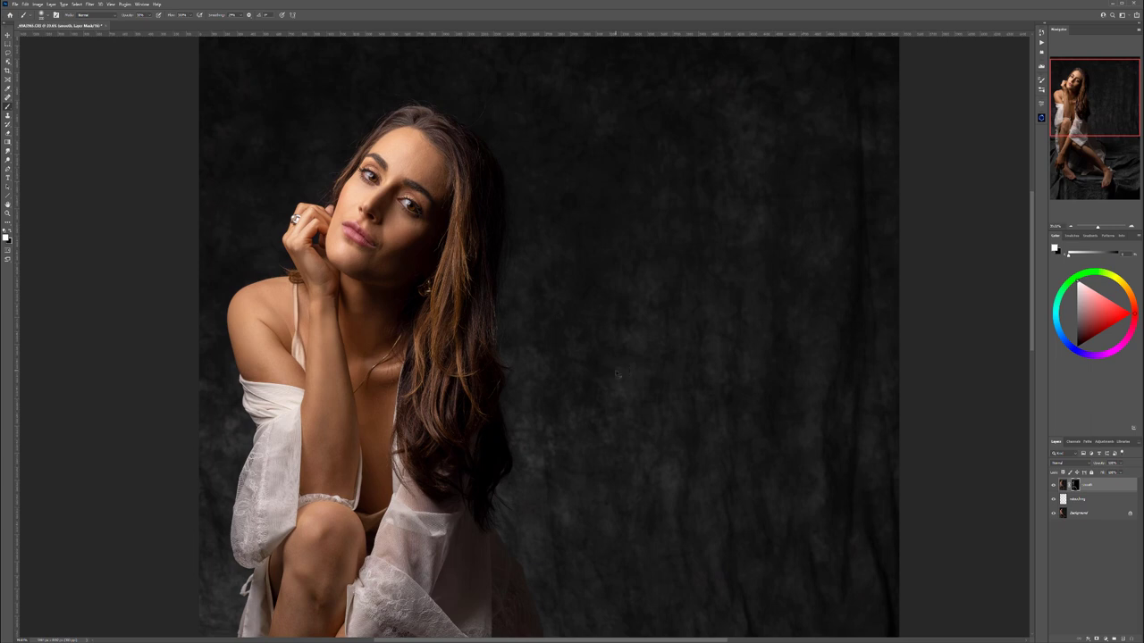
Create a merged layer named hair and apply Oil Paint with Stylization 10, Cleanliness 10, Scale 0.1 and Bristle Detail 1.0
key("ctrl+shift+alt+n")
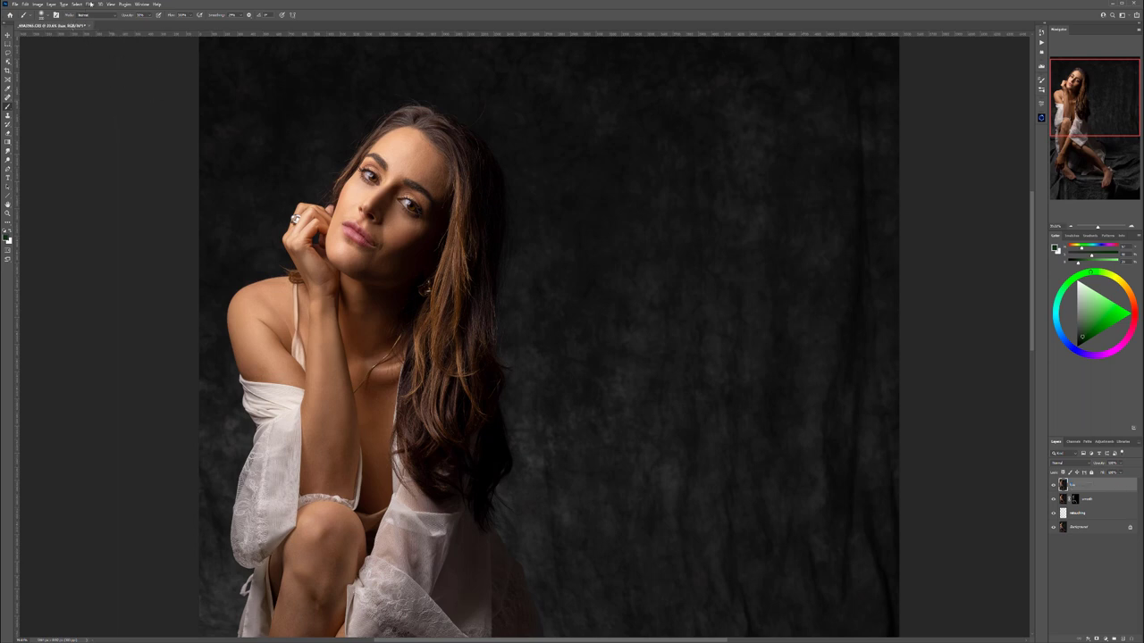
left_click(90, 4)
mouse_move(134, 138)
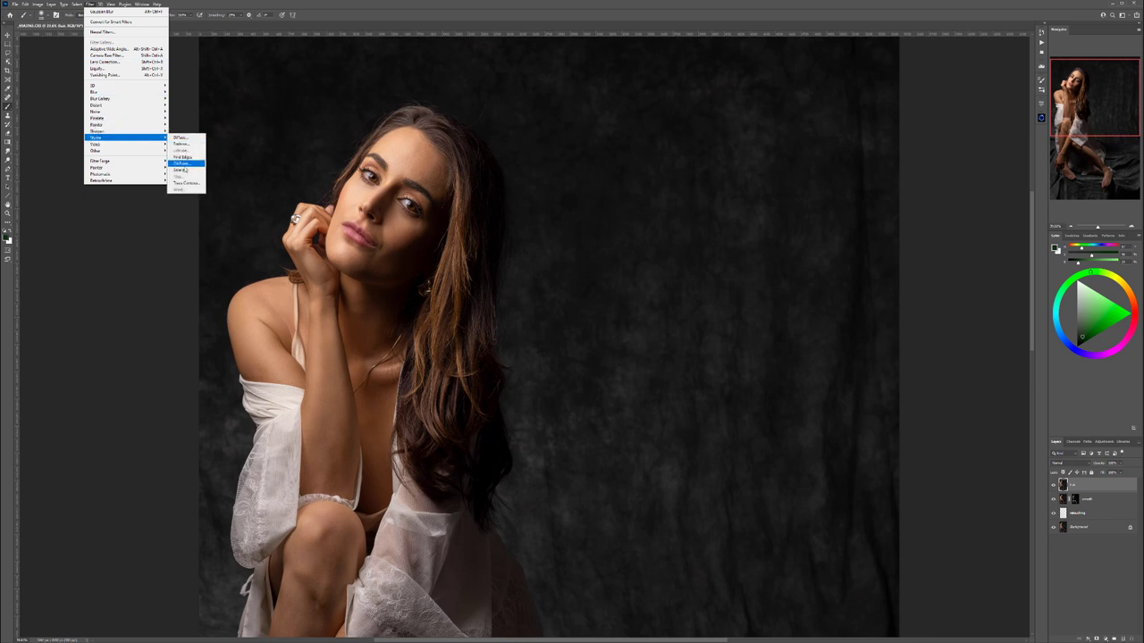
left_click(183, 164)
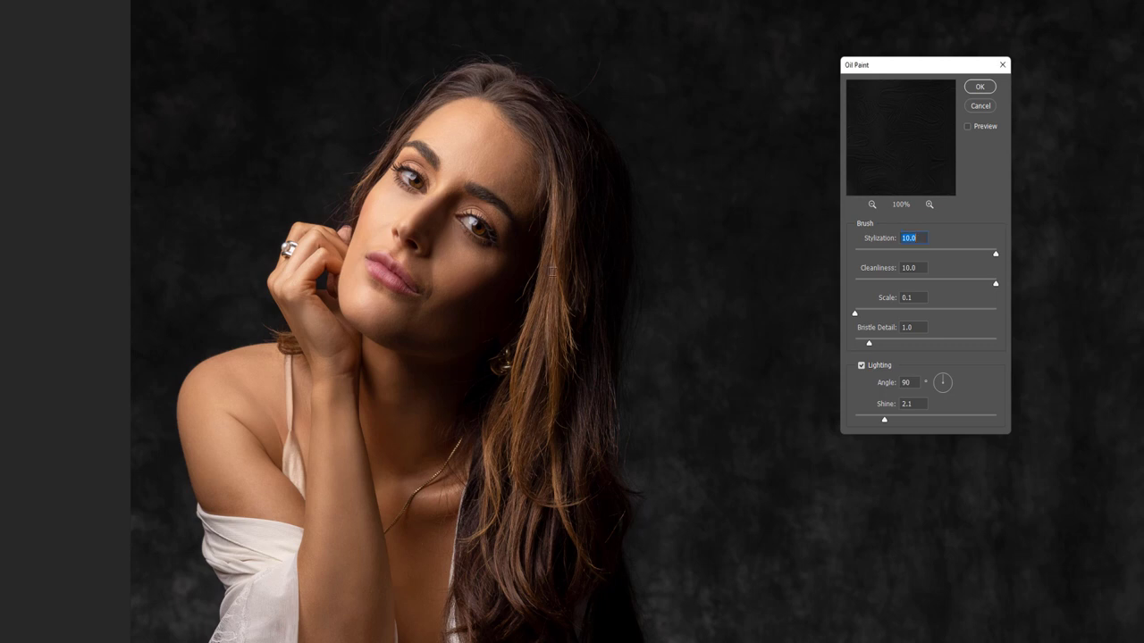
left_click(980, 88)
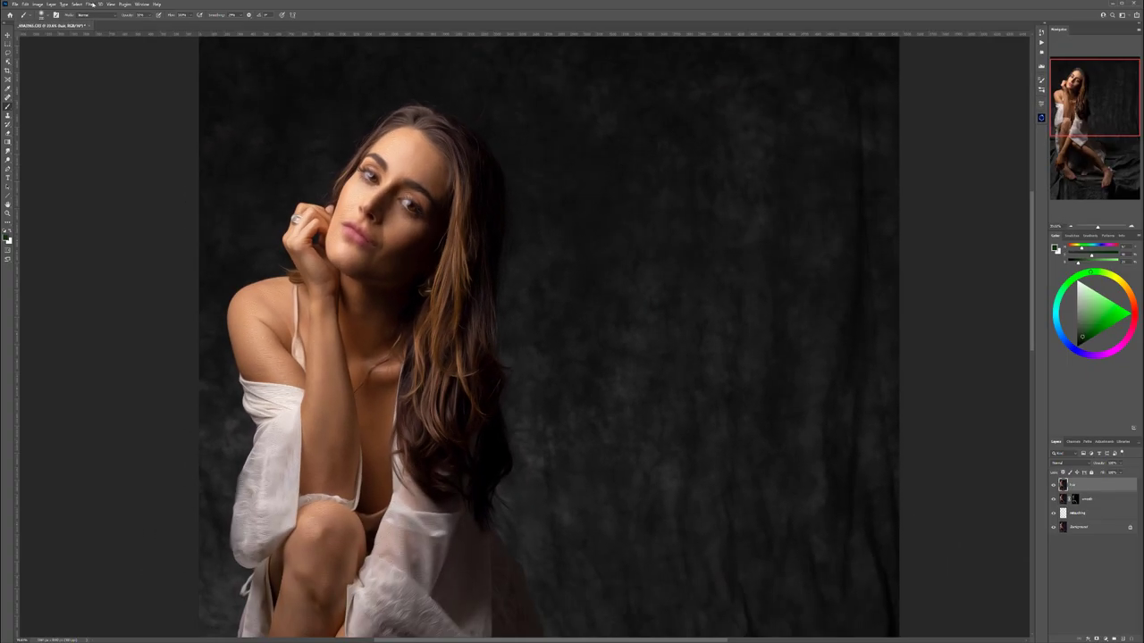
Sharpen the oil-painted hair layer with the Unsharp Mask filter
left_click(92, 5)
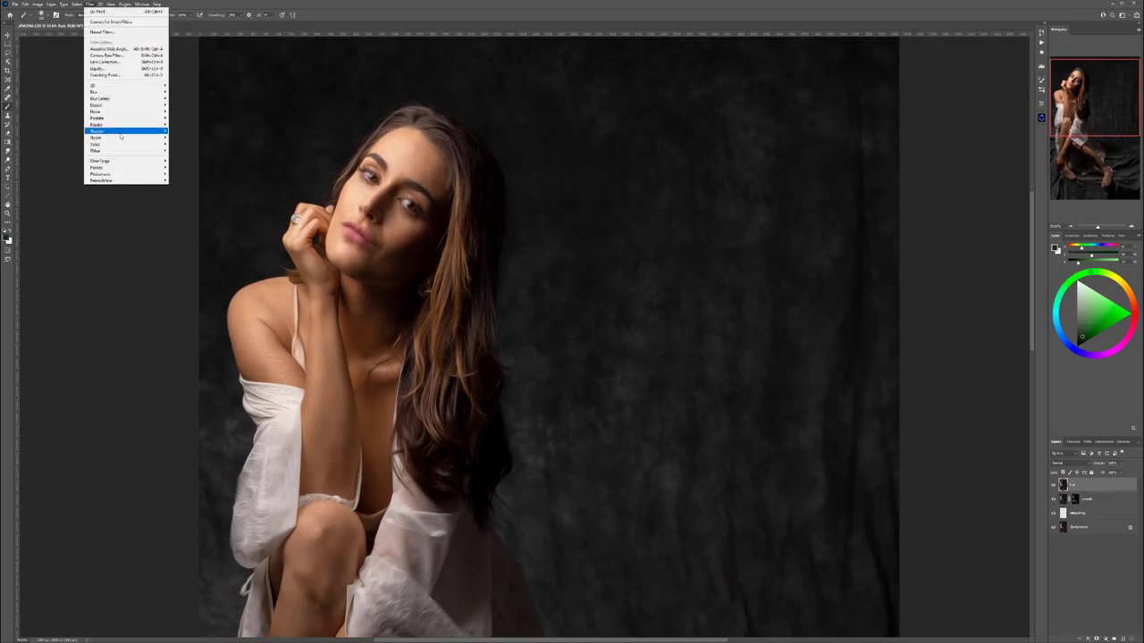
mouse_move(121, 135)
left_click(186, 163)
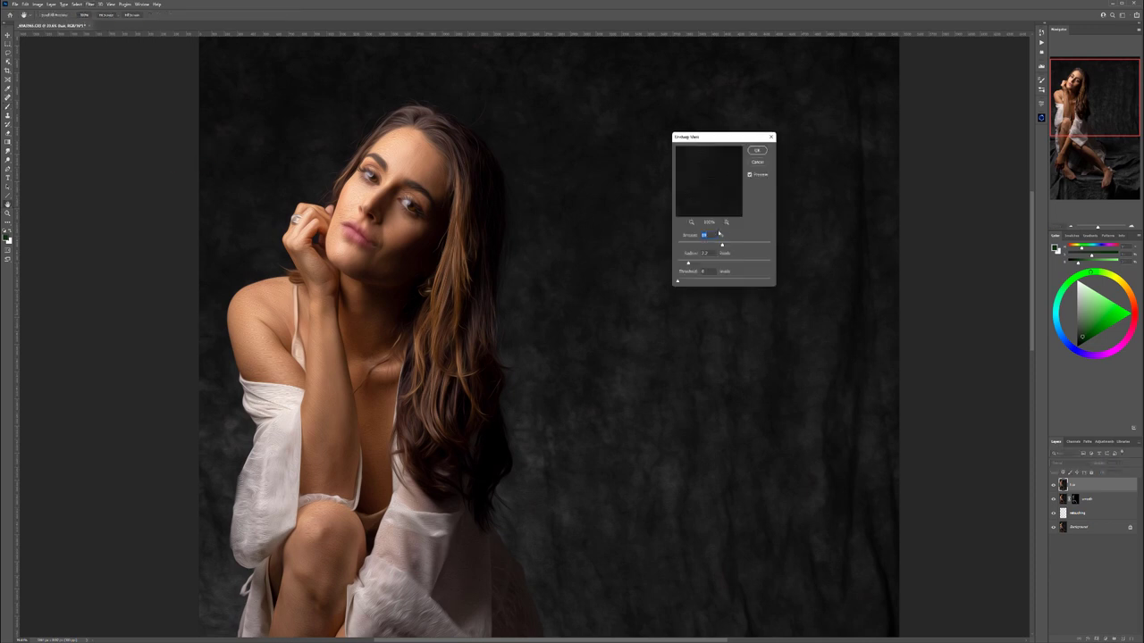
left_click(757, 150)
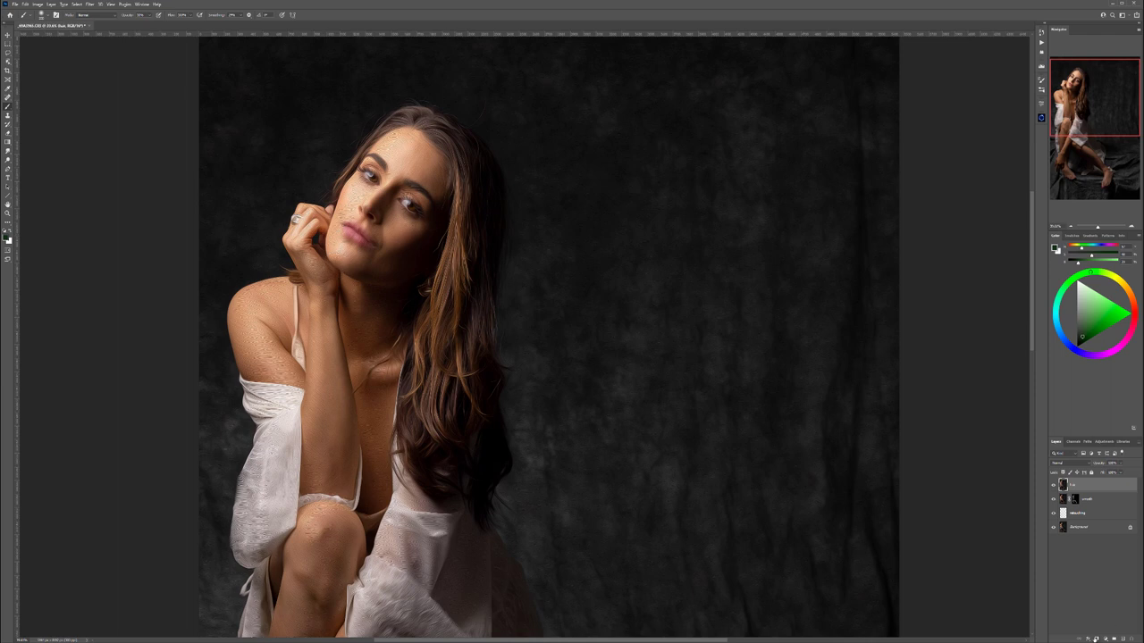
Add a black mask to the hair layer, paint the effect onto the golden strands beside the earring with a smaller brush, and compare before and after
left_click(1096, 638, "alt")
scroll(461, 281, "up", 5)
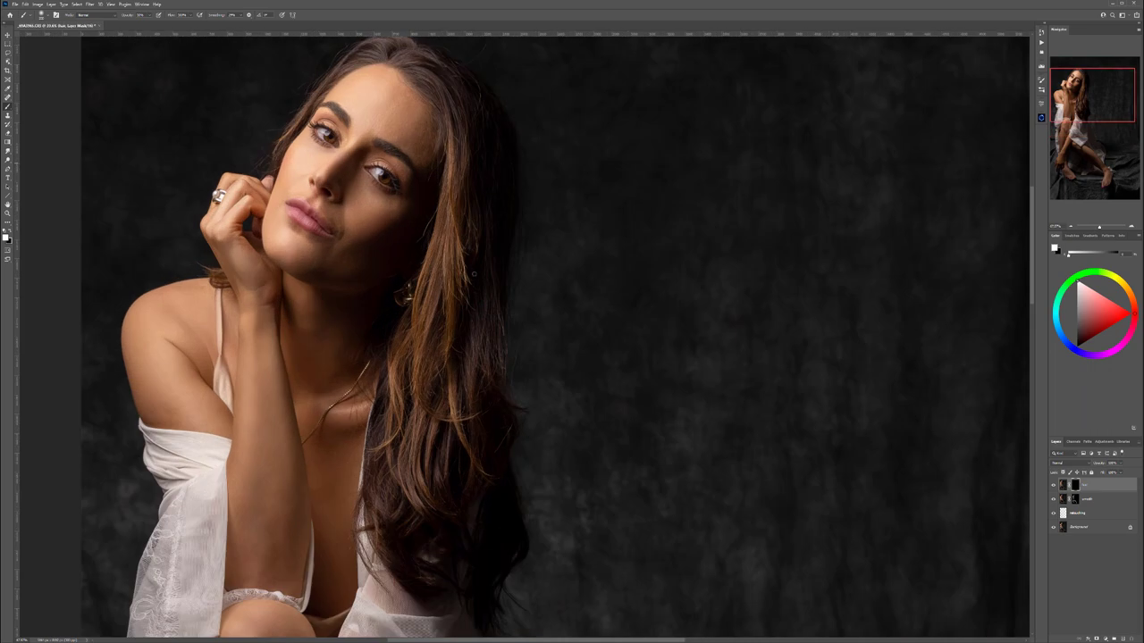
scroll(388, 302, "up", 2)
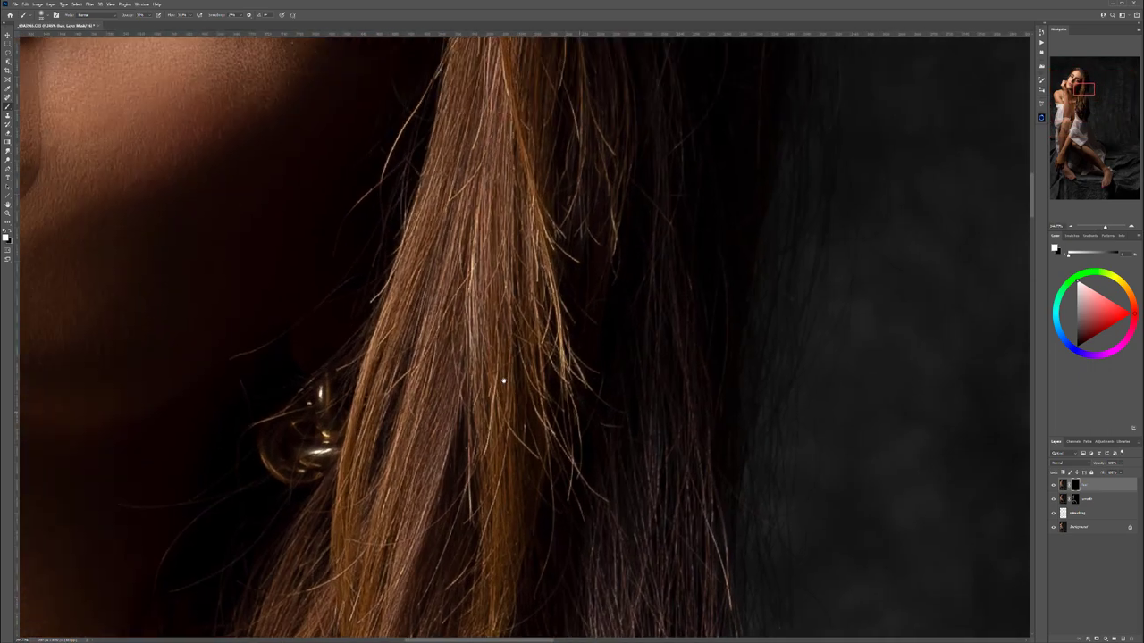
scroll(500, 358, "up", 2)
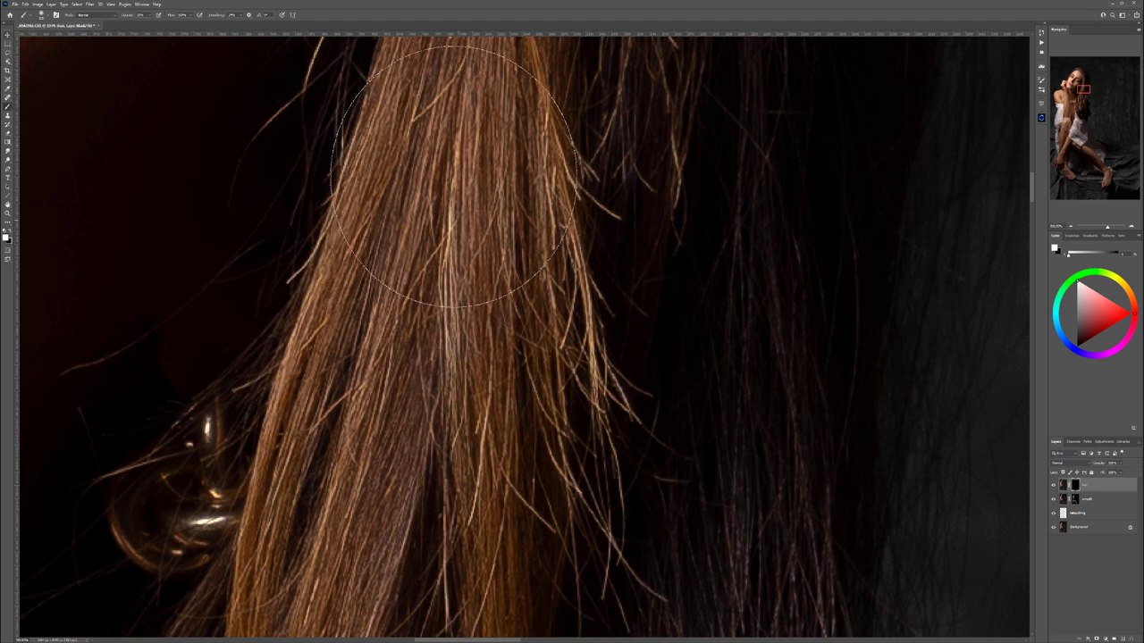
key("[")
key("bracketleft")
key("bracketleft")
key("bracketleft")
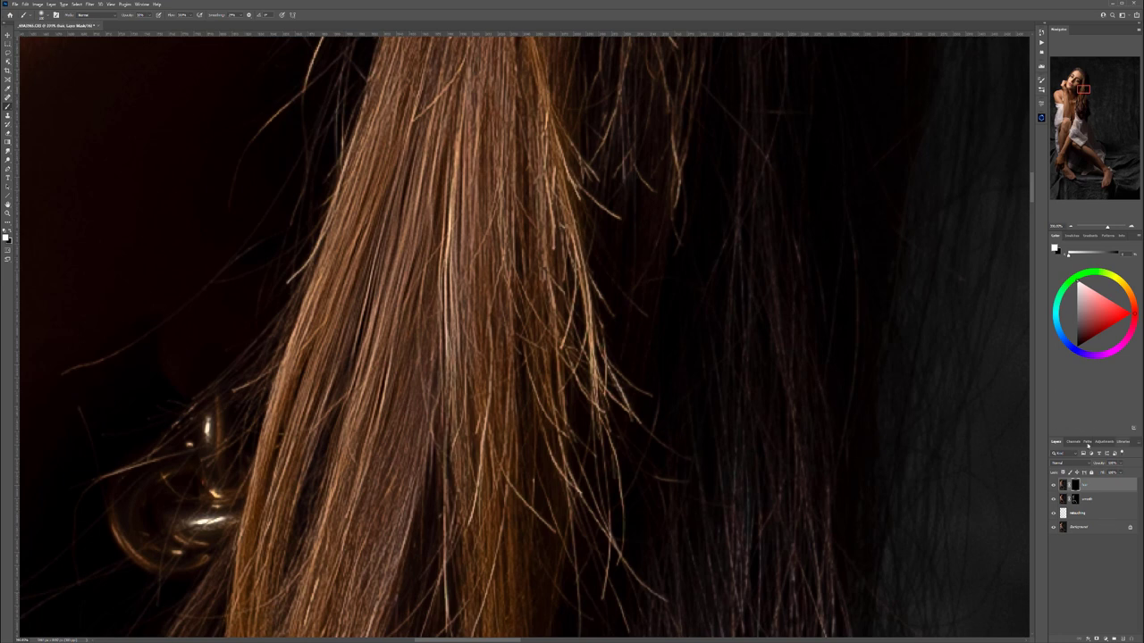
left_click(1054, 485)
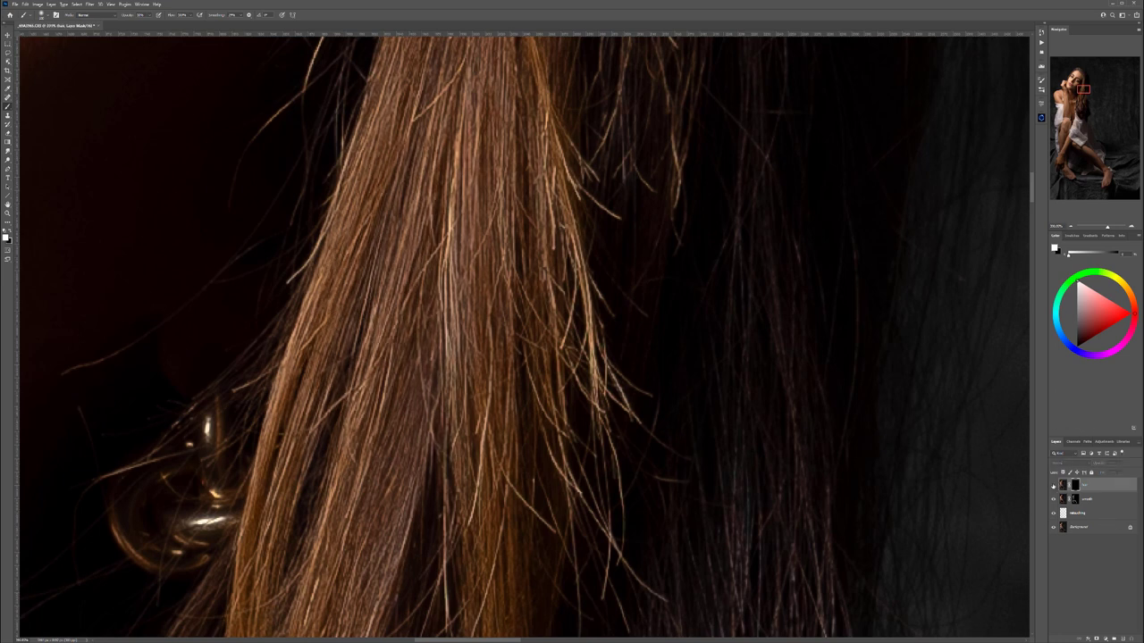
left_click(1054, 485)
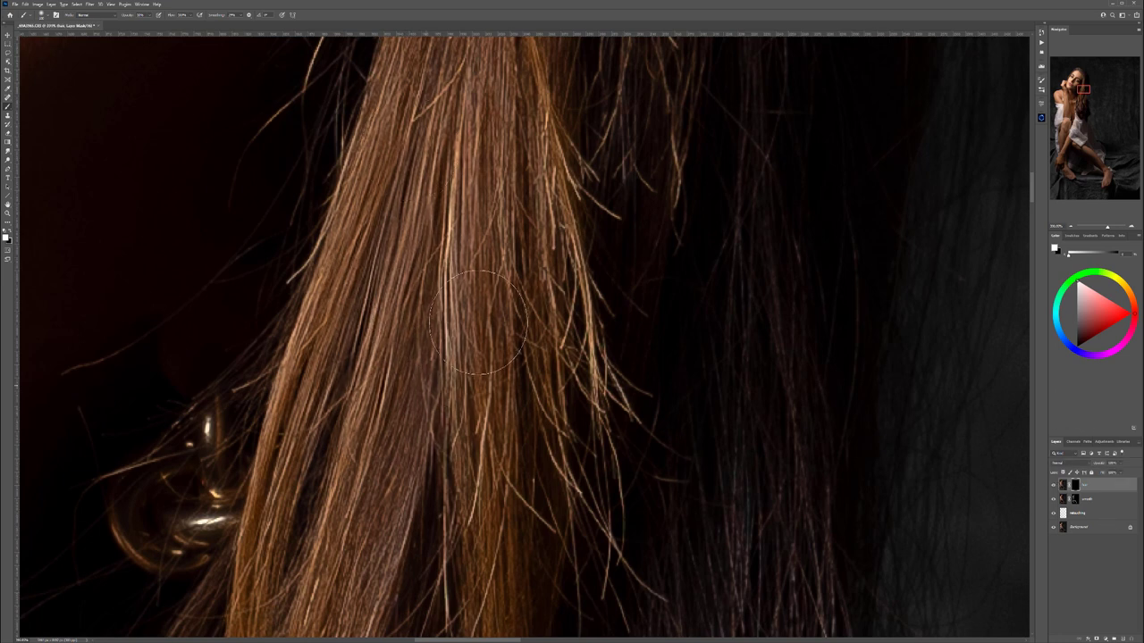
Paint the hair effect through the mask along the remaining long hair, from the crown to the lower curls
scroll(479, 322, "down", 5)
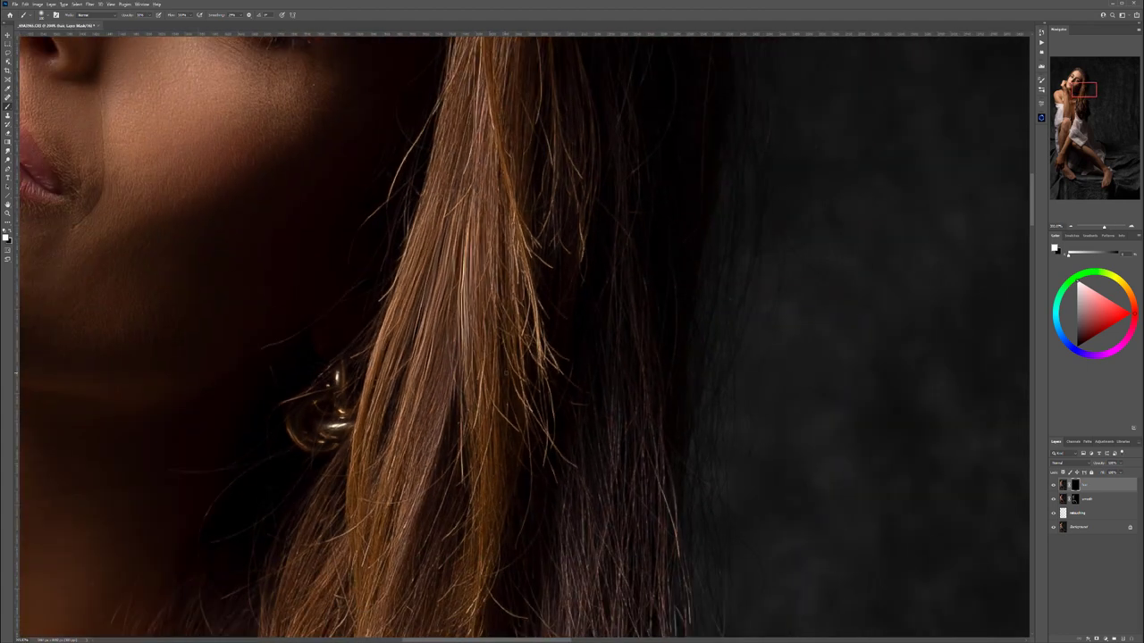
scroll(506, 374, "down", 7)
scroll(506, 374, "down", 3)
left_click_drag(517, 429, 491, 270)
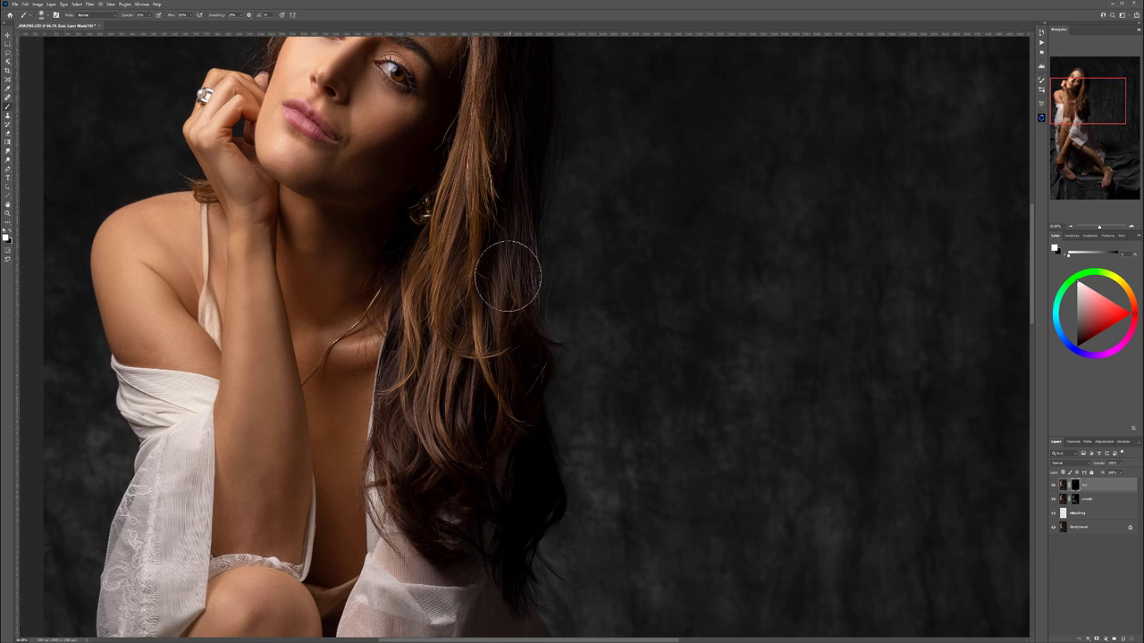
left_click_drag(513, 313, 513, 519)
left_click_drag(513, 372, 519, 202)
scroll(518, 202, "down", 3)
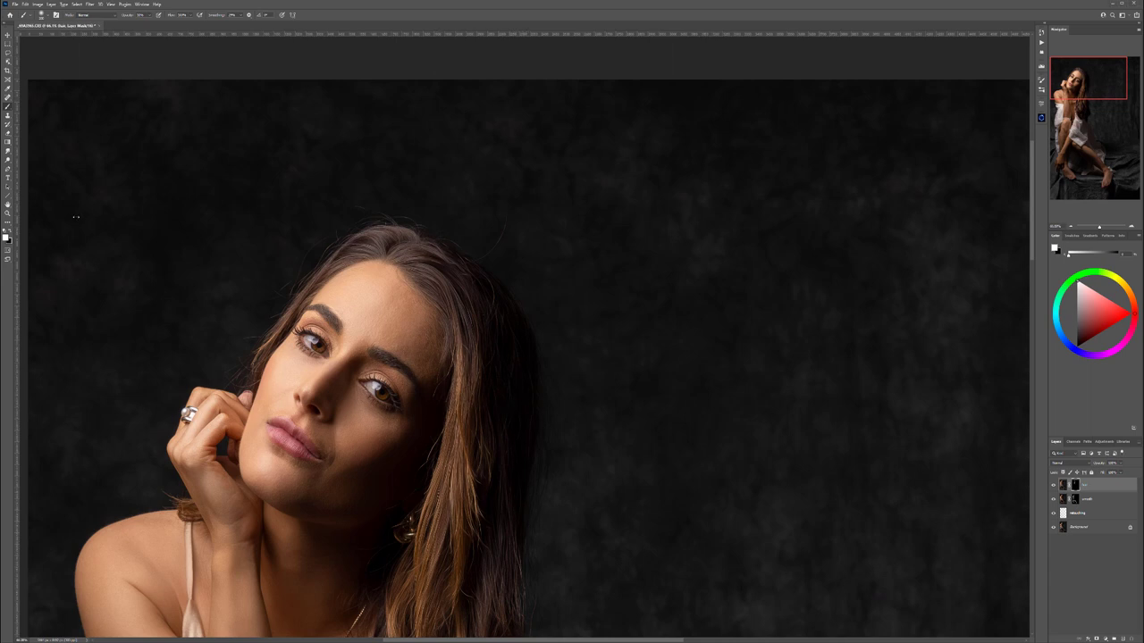
left_click_drag(491, 375, 566, 184)
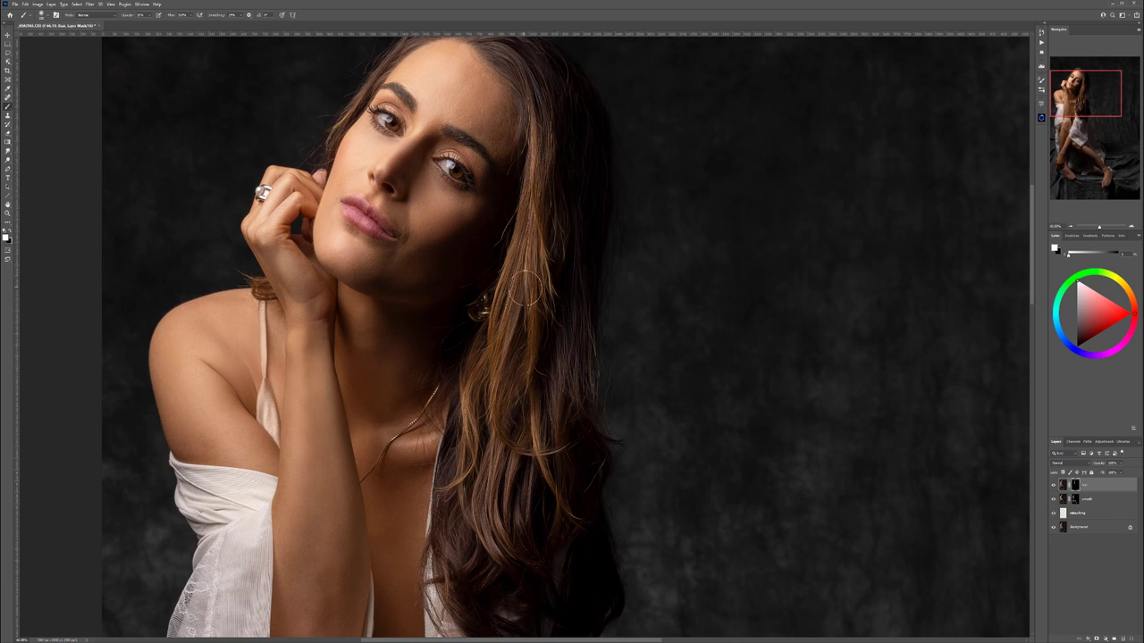
Add a Curves adjustment layer above the hair layer and set its blend mode to Overlay
scroll(525, 288, "down", 2)
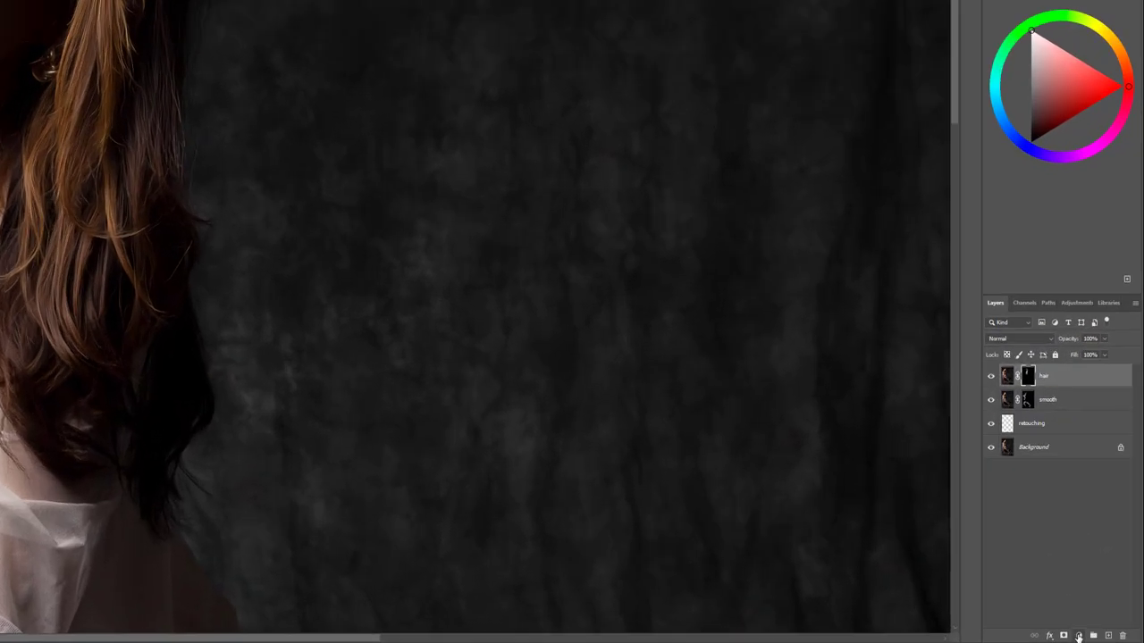
left_click(1105, 637)
left_click(1131, 405)
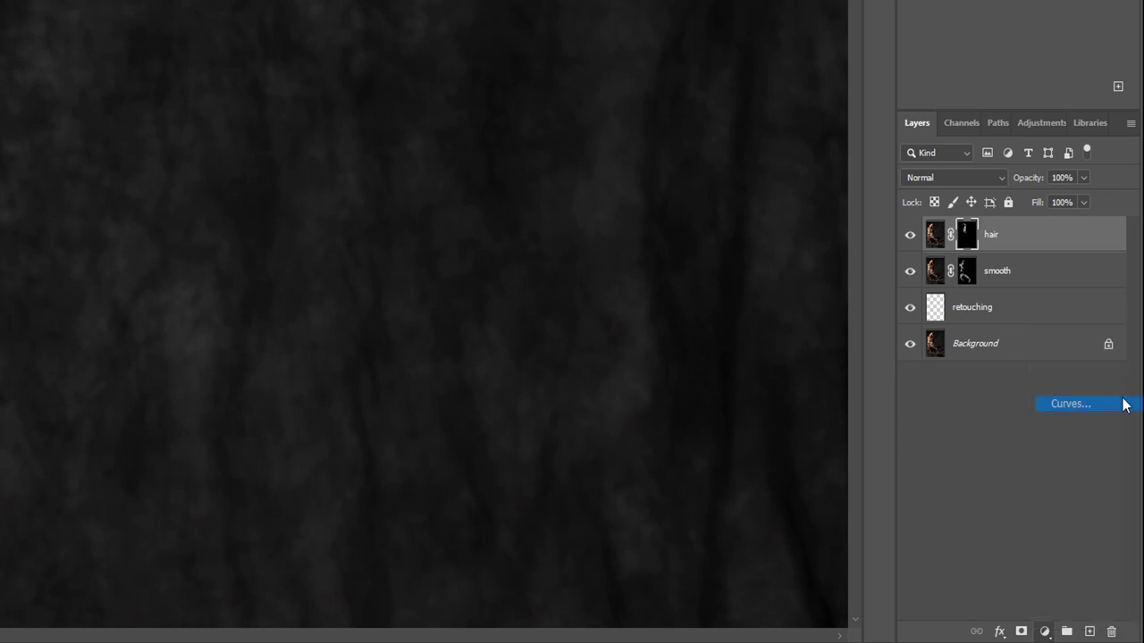
left_click(964, 172)
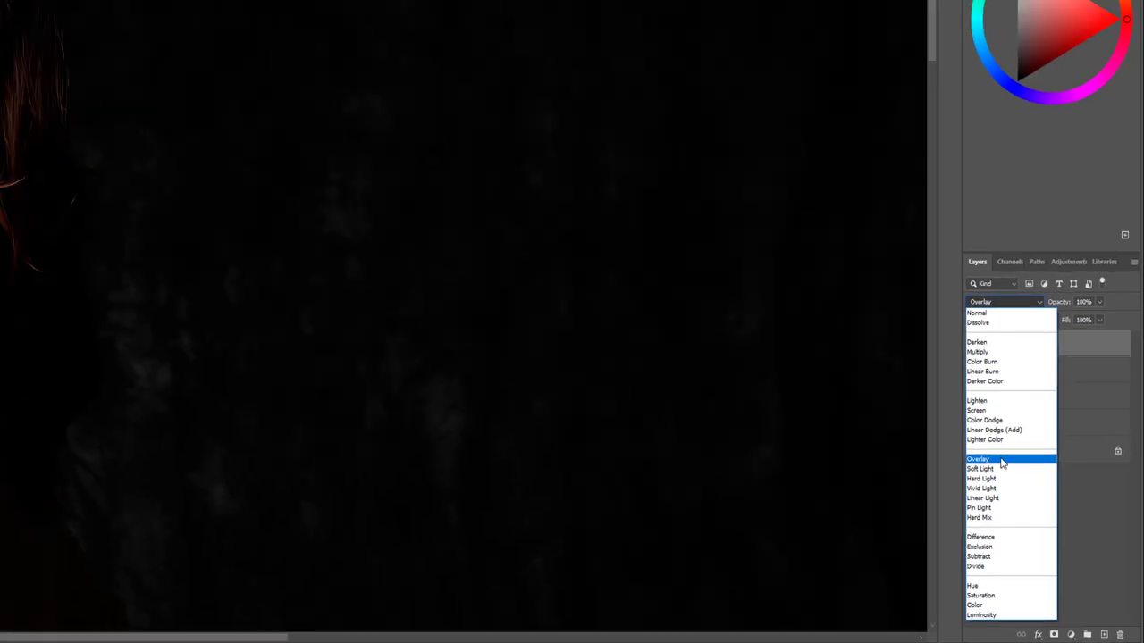
left_click(1002, 463)
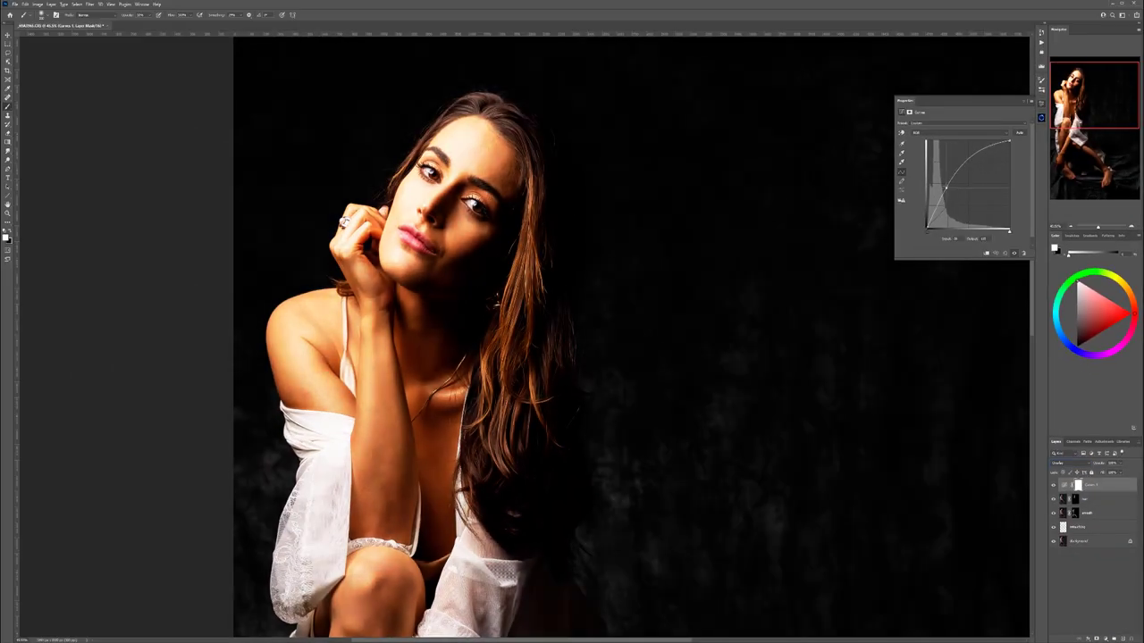
Bend the curve steeply upward in the shadows and midtones to brighten the Overlay contrast effect
left_click_drag(947, 187, 943, 182)
left_click_drag(971, 145, 973, 146)
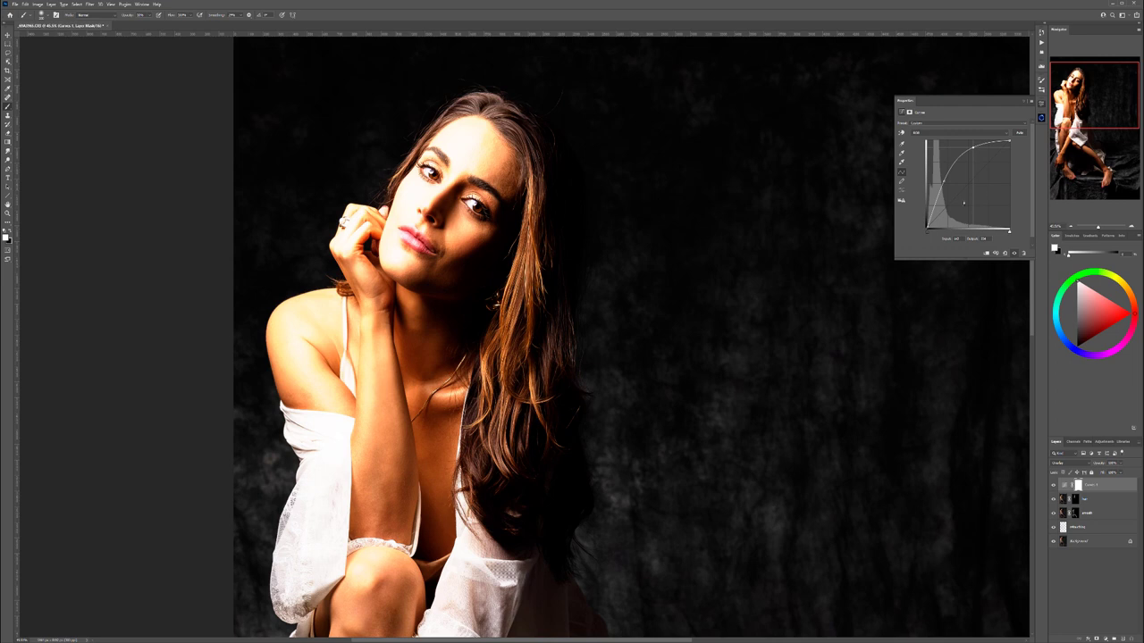
left_click_drag(943, 182, 955, 144)
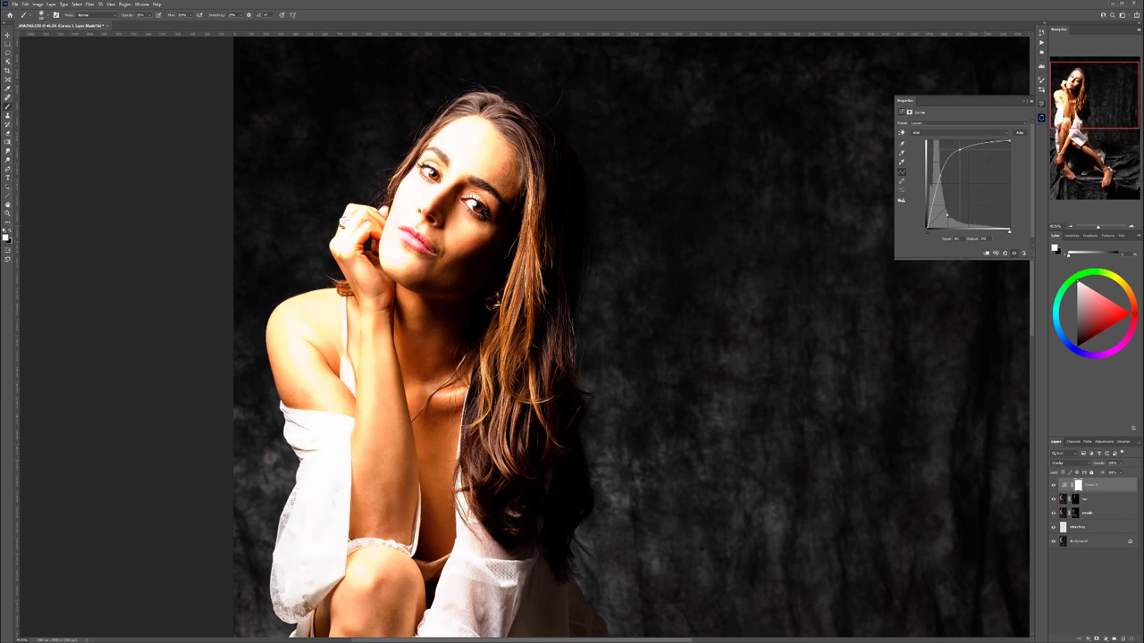
Invert the Curves layer's mask to black and paint the brightening back over both eyes with a much smaller brush
left_click(1077, 485)
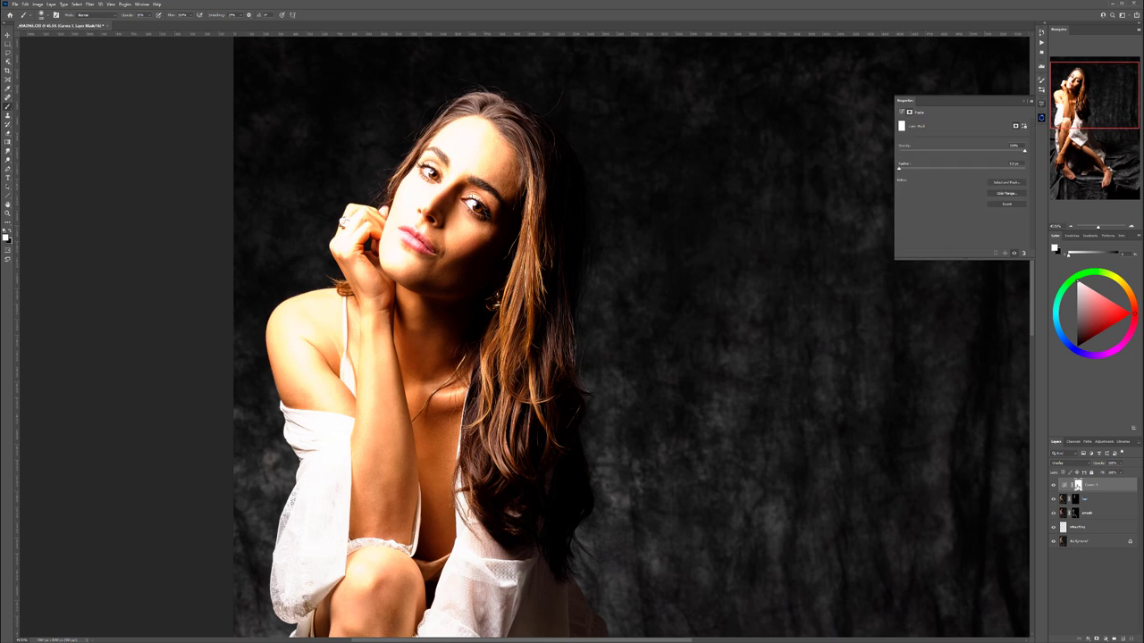
key("ctrl+i")
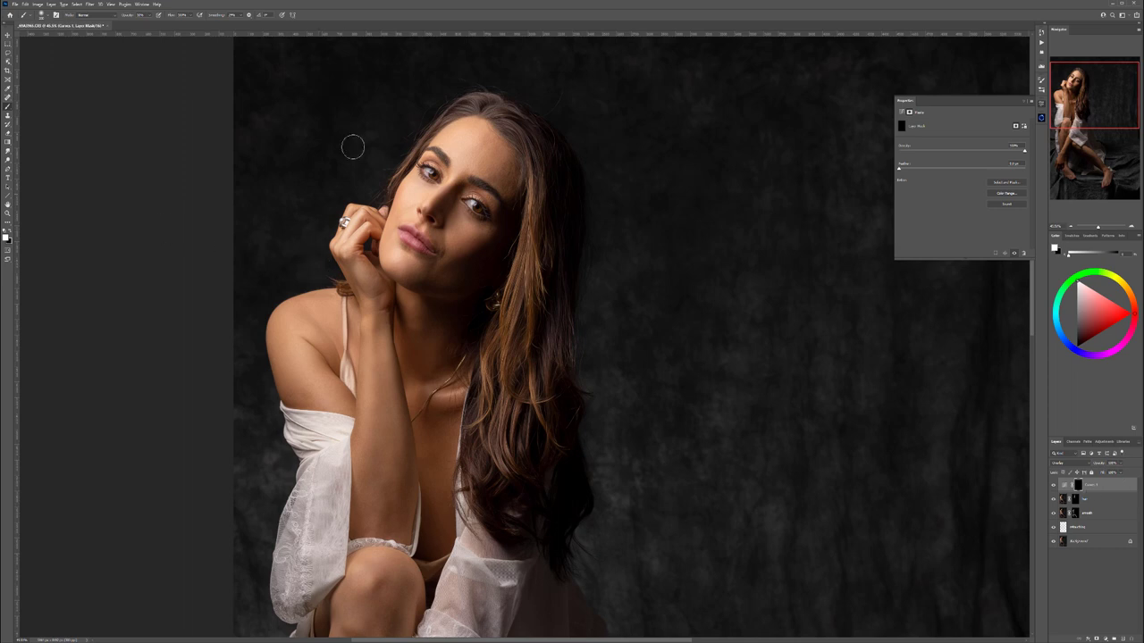
scroll(487, 167, "up", 5)
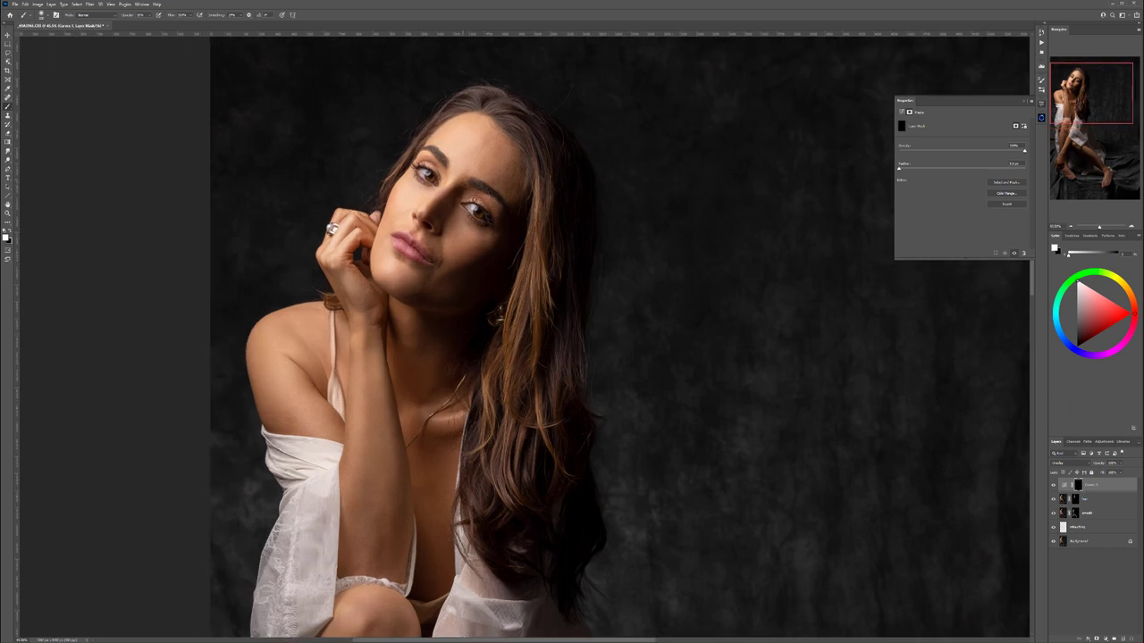
scroll(487, 223, "up", 18)
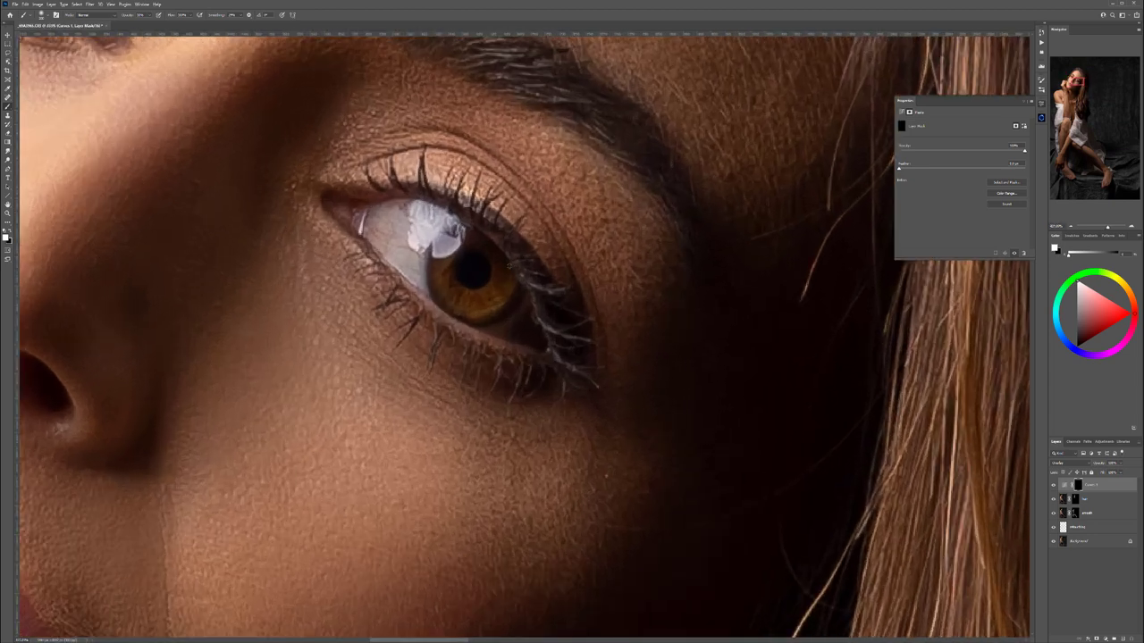
scroll(473, 286, "down", 3)
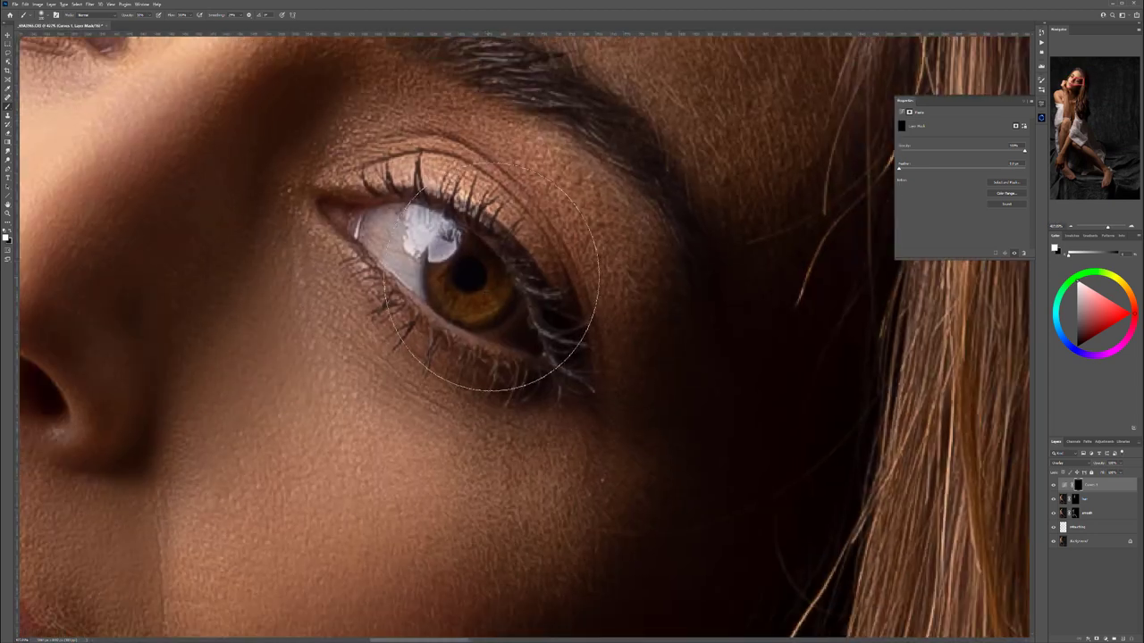
key("bracketleft")
key("bracketleft")
key("bracketleft")
key("bracketleft")
key("bracketleft")
key("bracketleft")
key("bracketleft")
key("bracketleft")
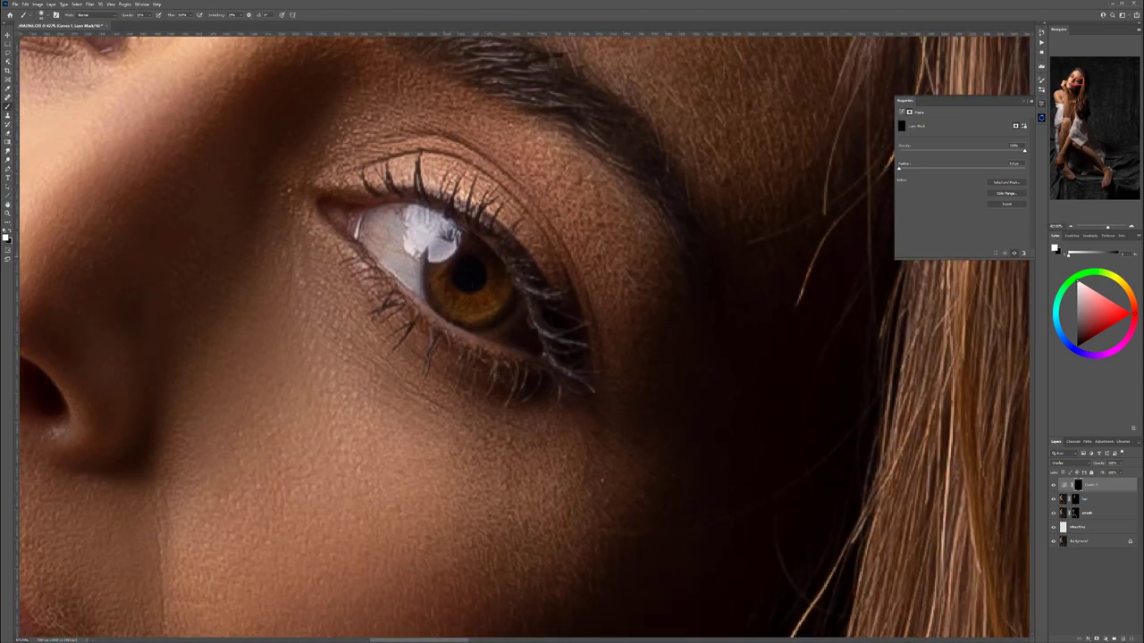
left_click(440, 247)
left_click_drag(442, 247, 434, 261)
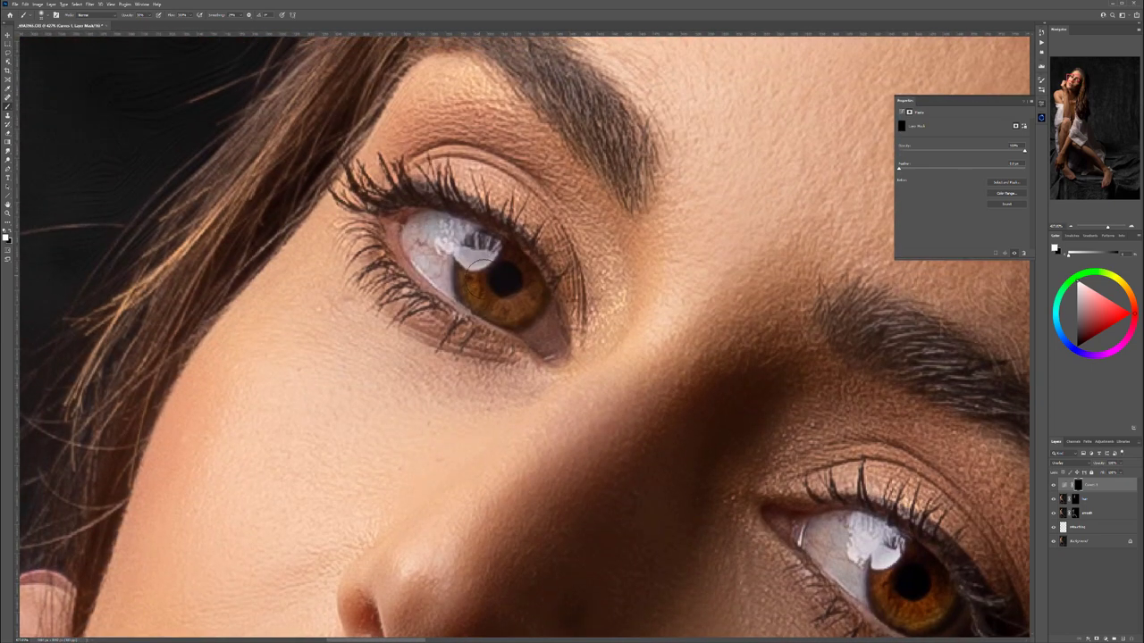
mouse_move(479, 278)
left_mouse_down()
mouse_move(522, 295)
mouse_move(485, 268)
mouse_move(490, 255)
mouse_move(474, 253)
mouse_move(510, 290)
left_mouse_up()
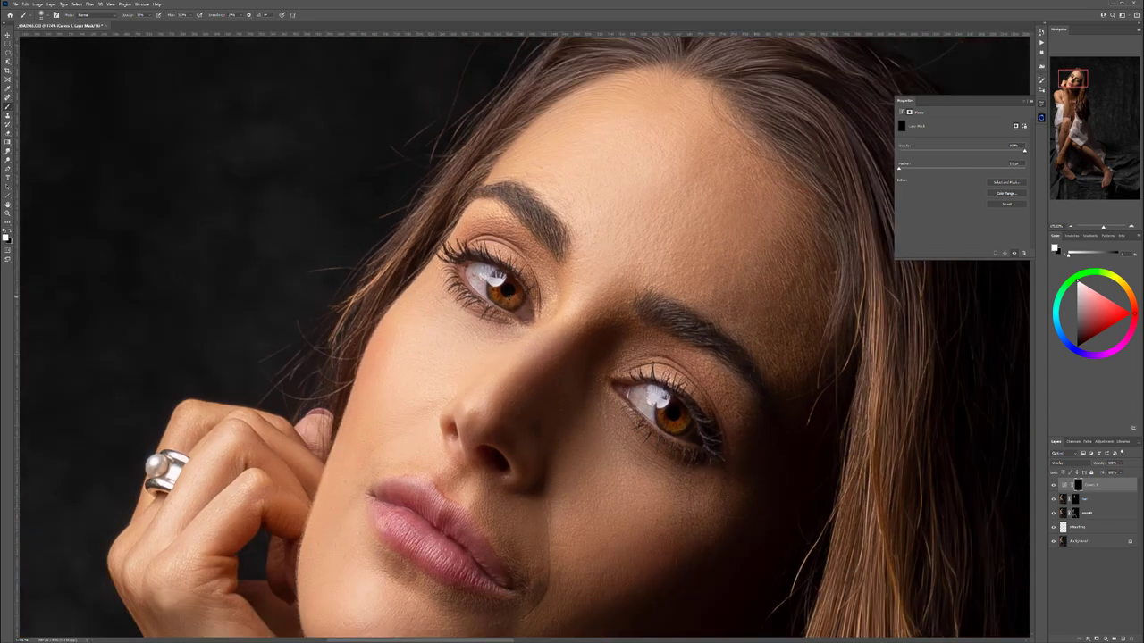
Compare the face with and without the Curves layer to judge the brightened eyes
scroll(508, 285, "down", 4)
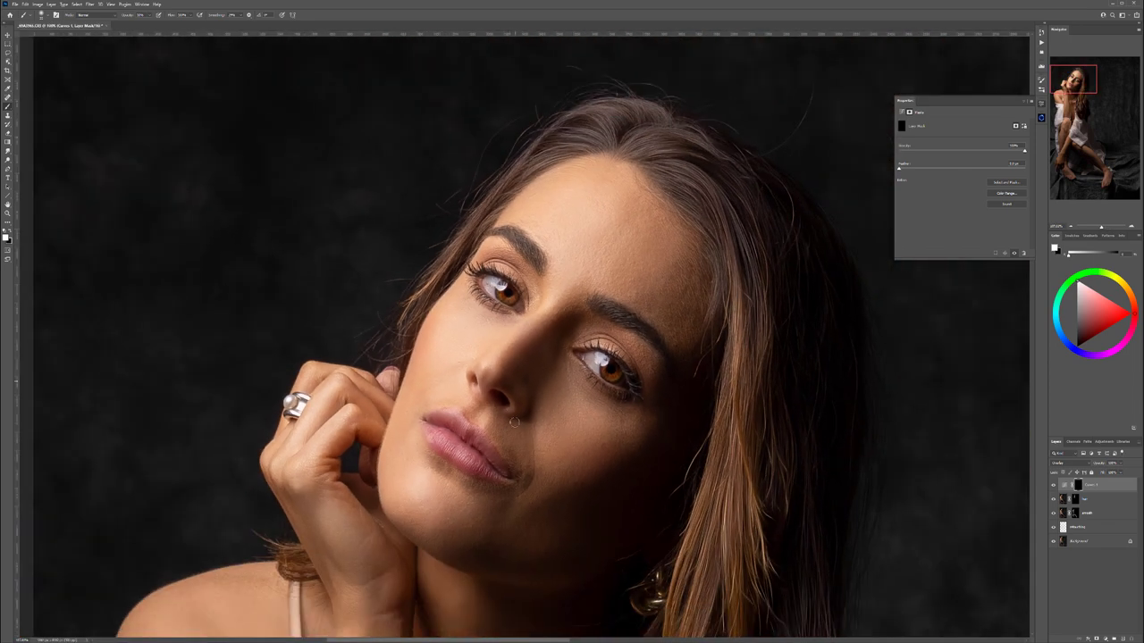
scroll(529, 461, "down", 2)
left_click(1054, 485)
left_click(1053, 485)
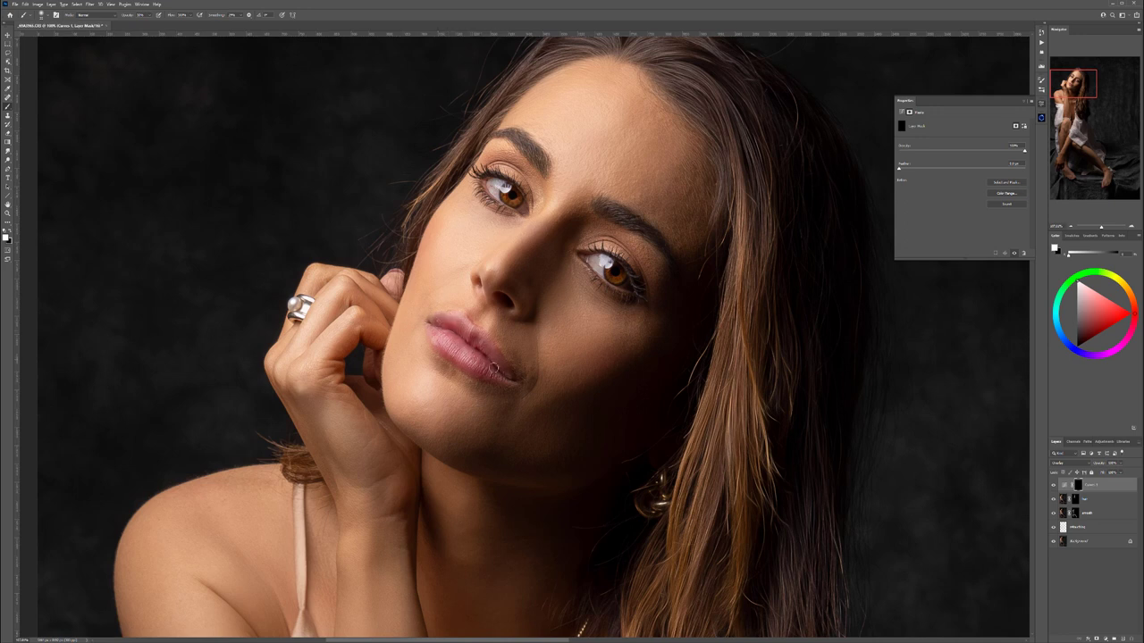
Paint the Curves effect through the mask along the golden hair strands from beside the face to the lower curls
scroll(493, 366, "down", 5)
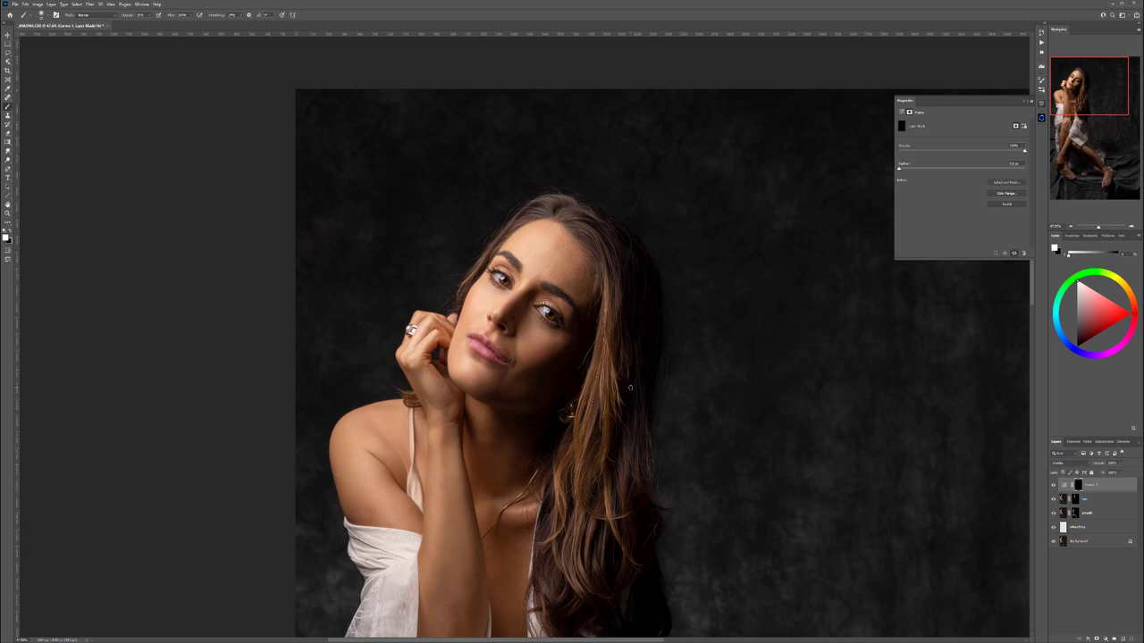
scroll(630, 388, "up", 5)
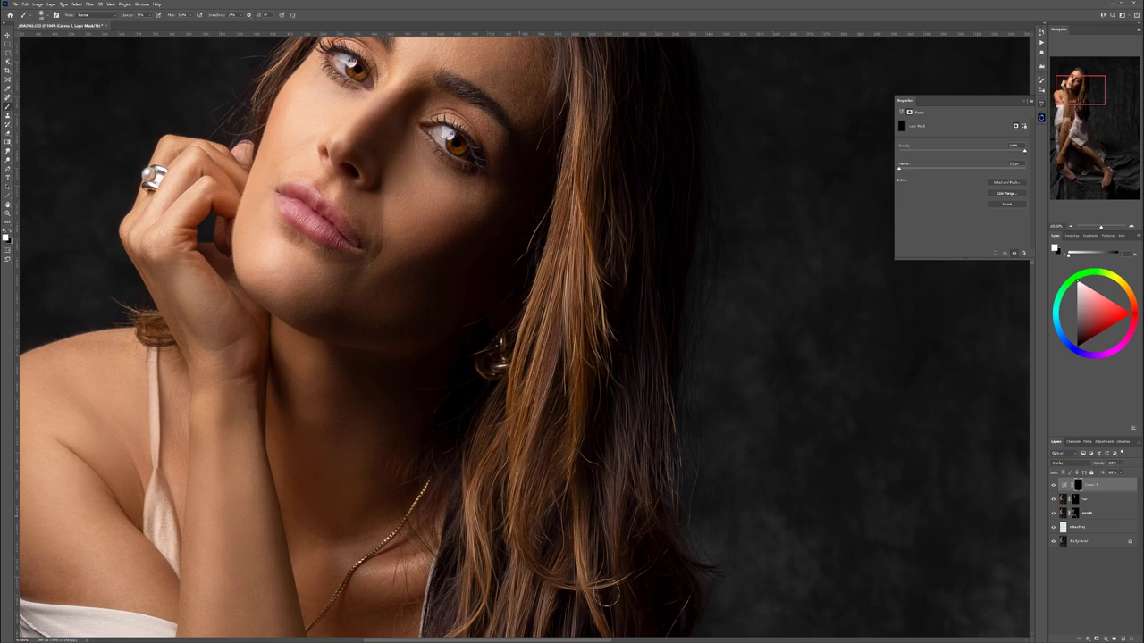
scroll(554, 283, "down", 5)
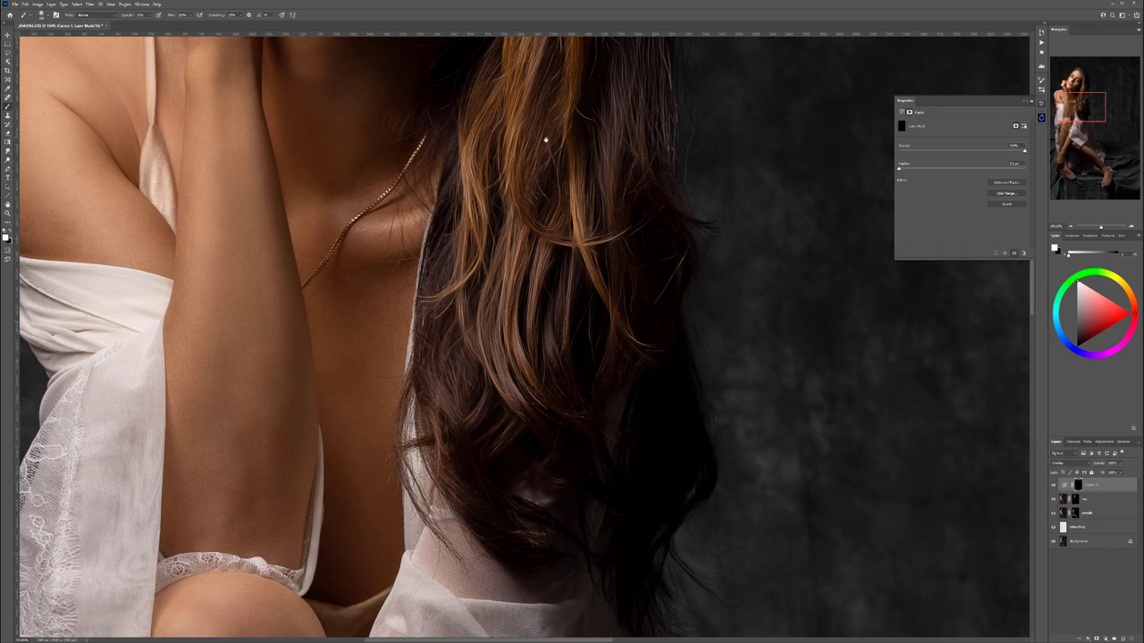
left_click_drag(546, 139, 546, 517)
left_click_drag(551, 164, 582, 395)
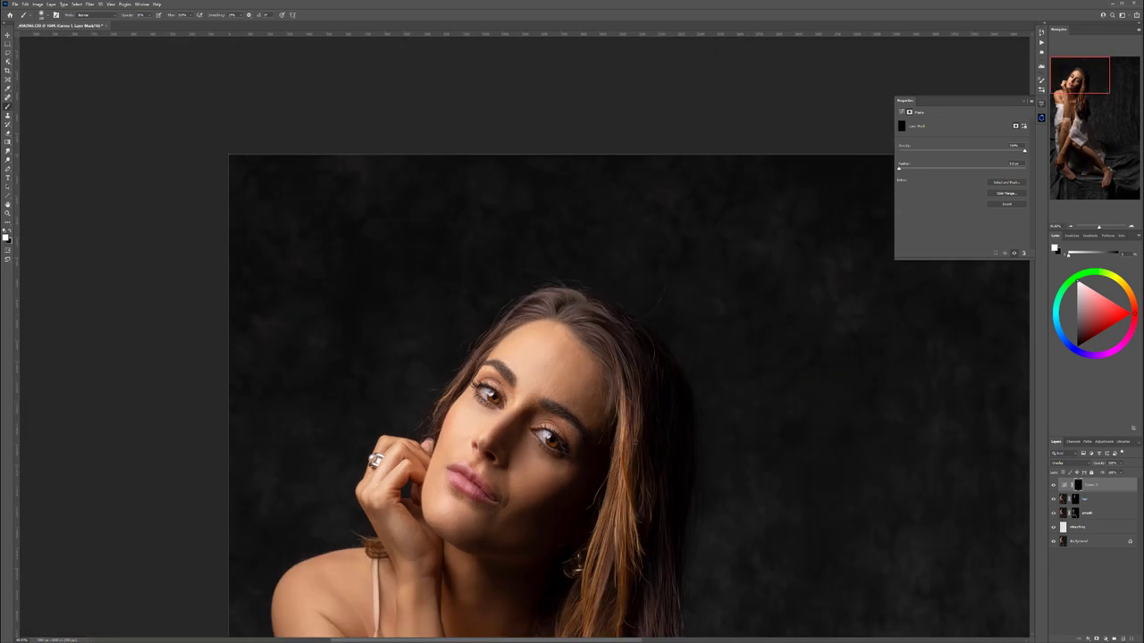
scroll(637, 446, "down", 4)
left_click_drag(675, 541, 614, 251)
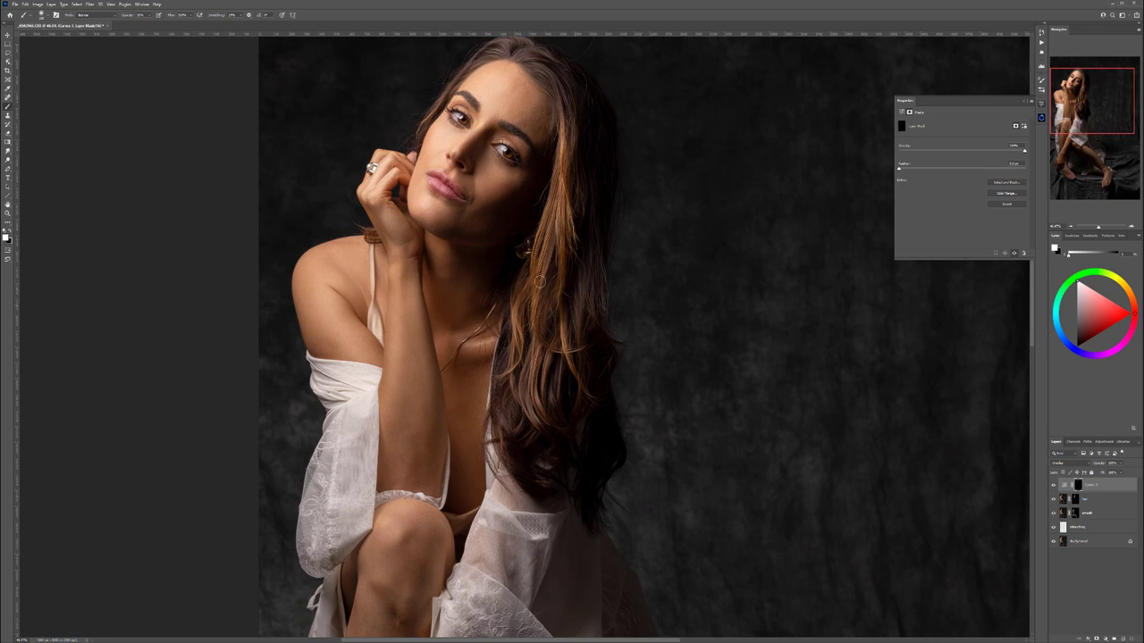
Compare the portrait with and without the painted contrast effect, checking the hair and the whole figure
left_click(1053, 485)
key("ctrl+z")
key("ctrl+shift+z")
key("ctrl+z")
scroll(528, 259, "down", 3)
mouse_move(558, 204)
left_mouse_down()
mouse_move(542, 245)
mouse_move(545, 205)
left_mouse_up()
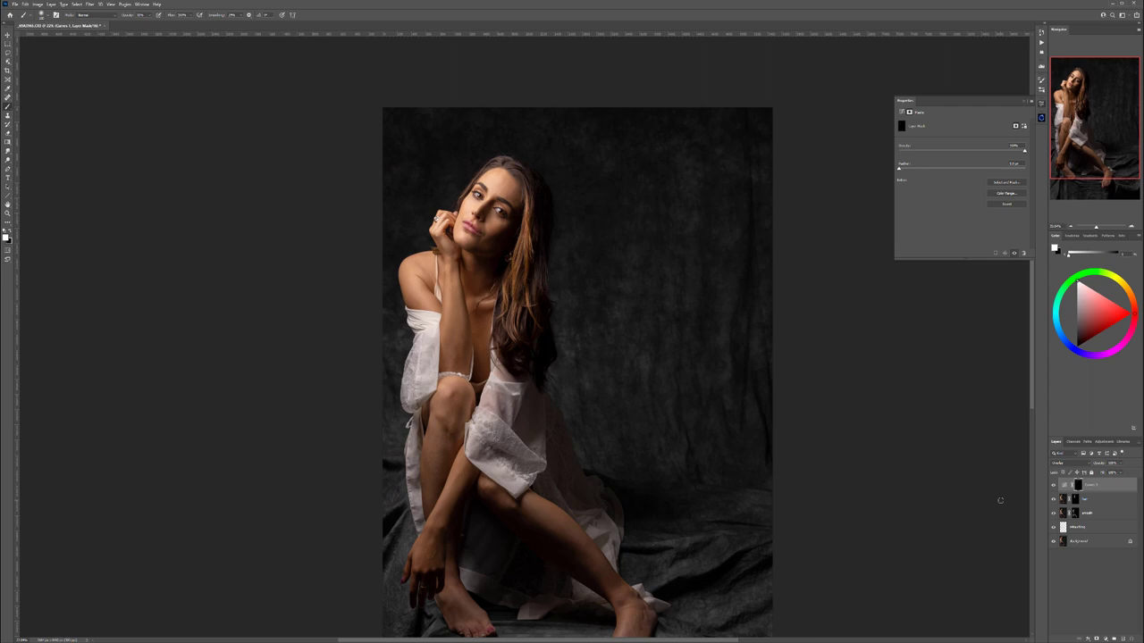
Merge a copy of all visible layers into a new top layer and name it "details"
double_click(1075, 484)
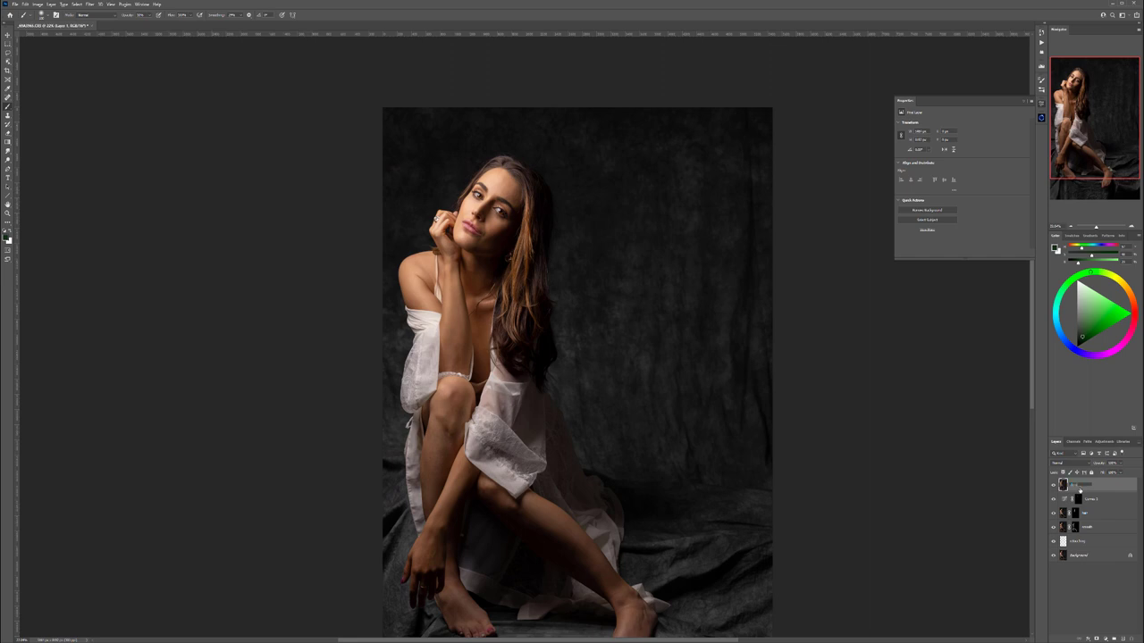
key("Return")
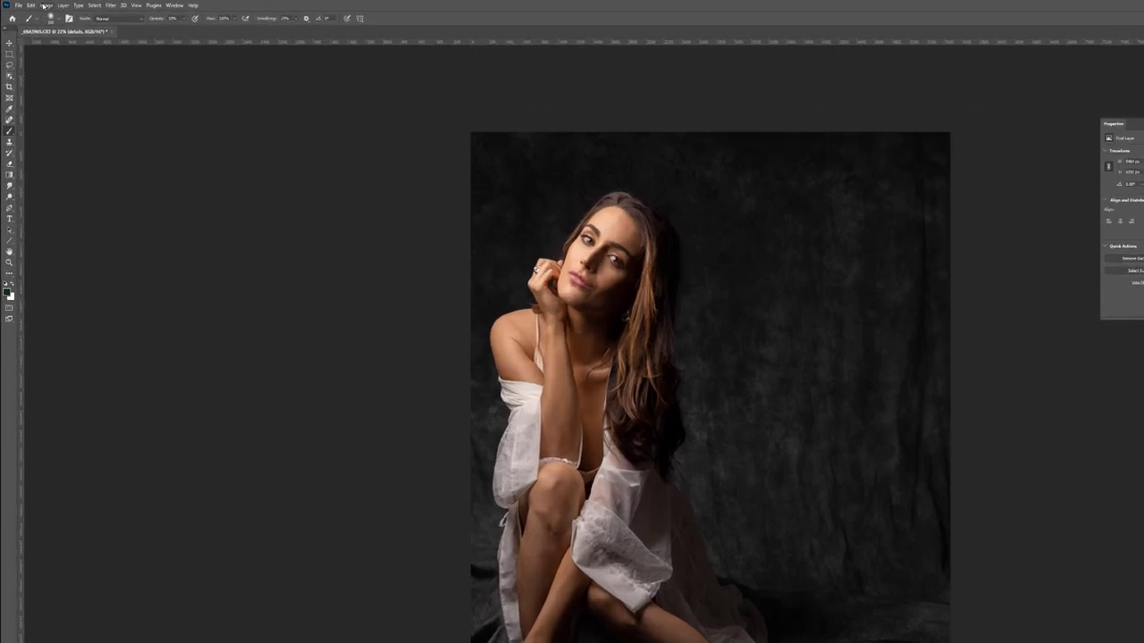
Convert the details layer to black and white with the Reds and Yellows values raised
left_click(37, 3)
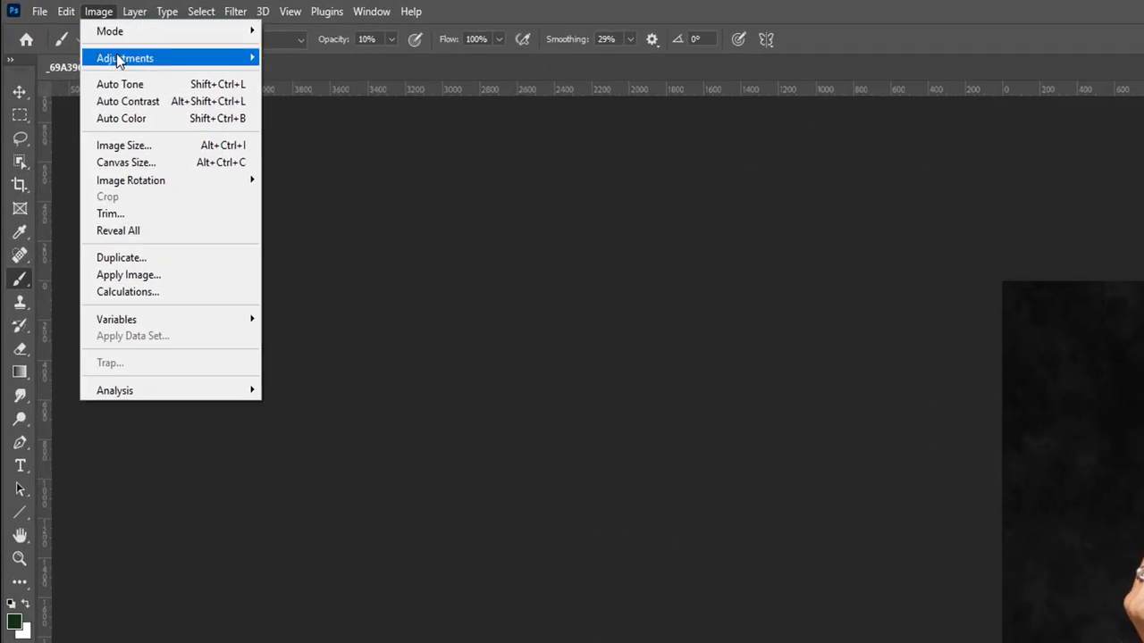
mouse_move(46, 22)
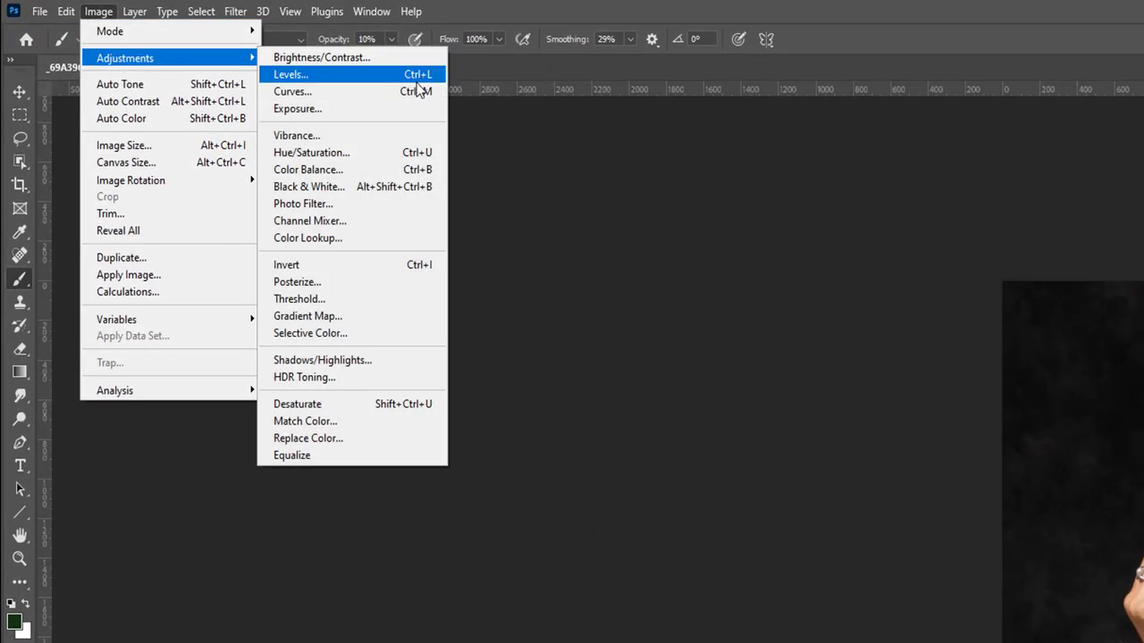
left_click(309, 186)
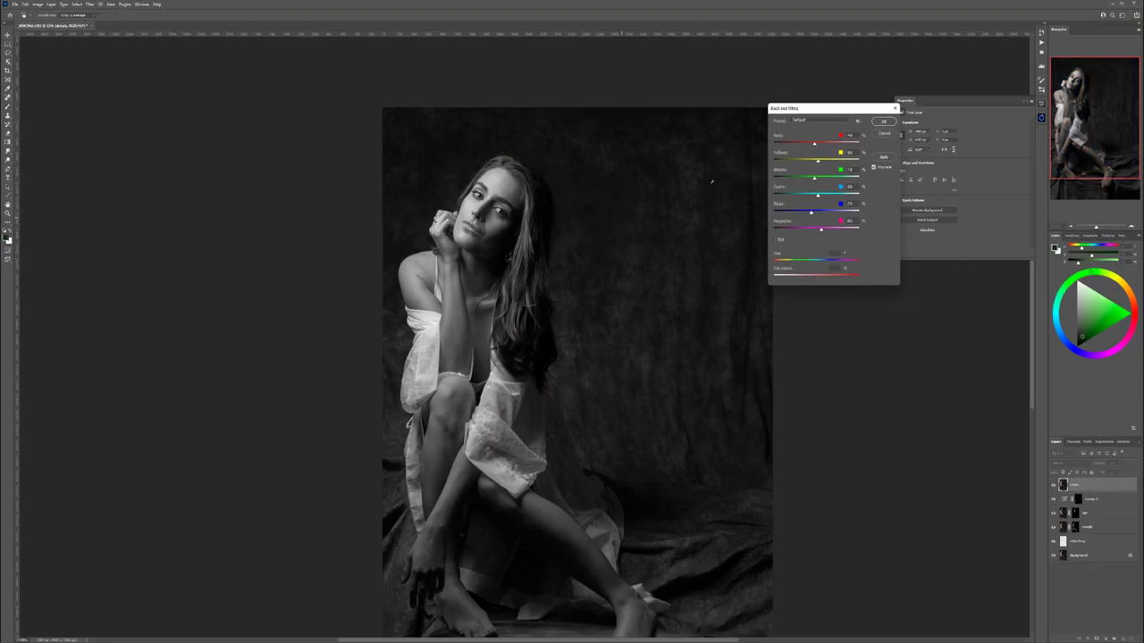
mouse_move(814, 143)
left_mouse_down()
mouse_move(829, 143)
mouse_move(825, 161)
left_mouse_up()
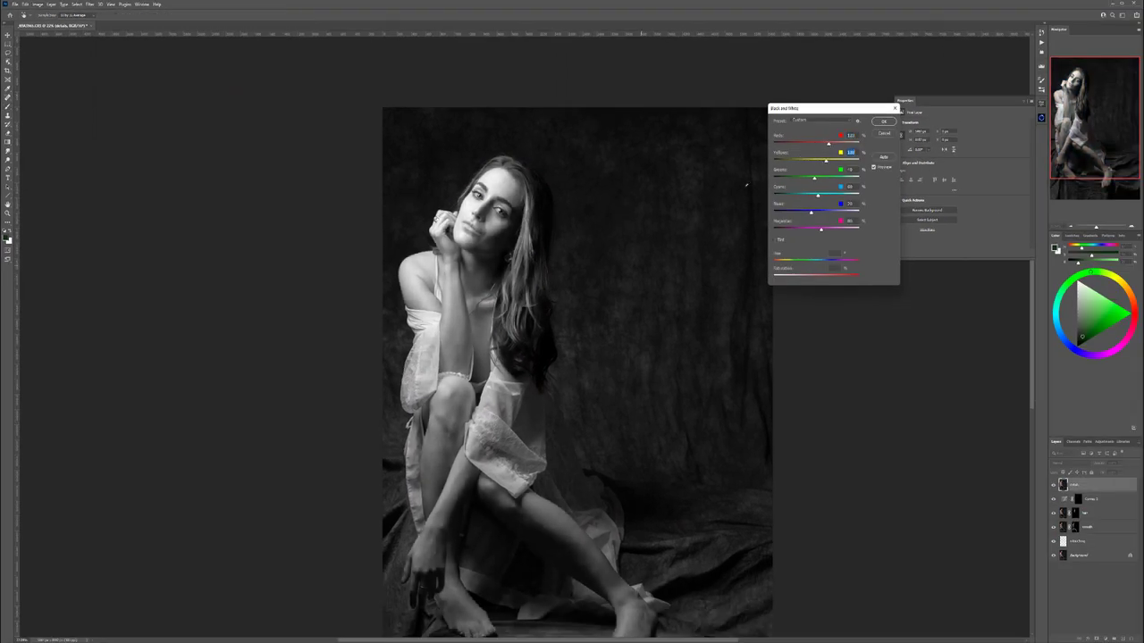
left_click(883, 121)
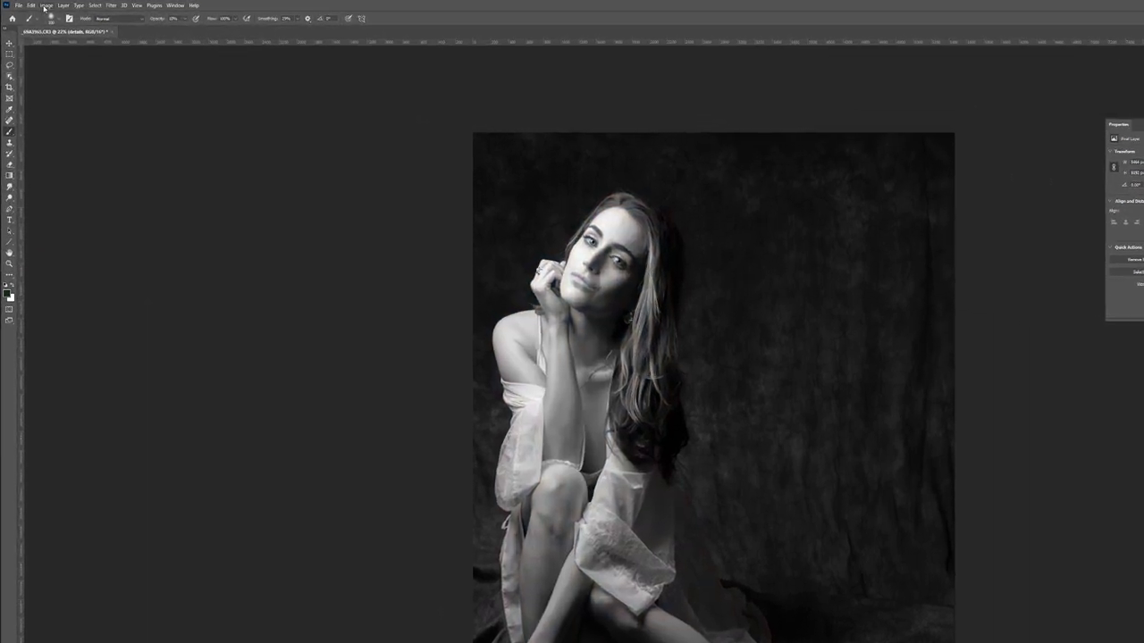
Start a Shadows/Highlights adjustment on the details layer with all options shown and both the shadow and highlight amounts at 100%
left_click(37, 3)
mouse_move(54, 32)
left_click(179, 186)
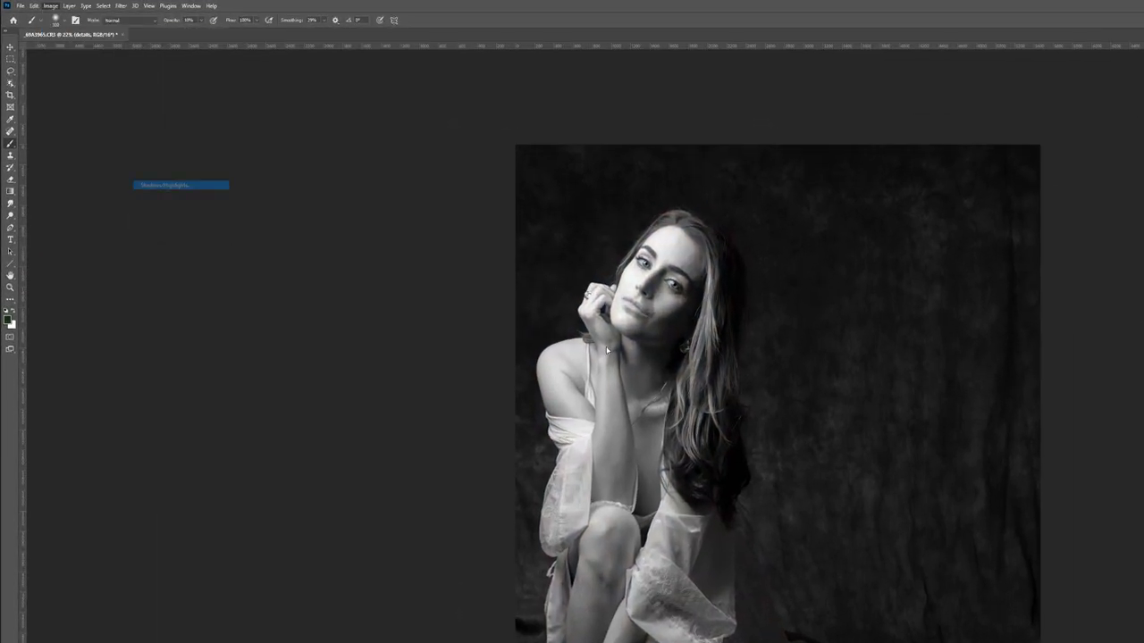
left_click(1019, 383)
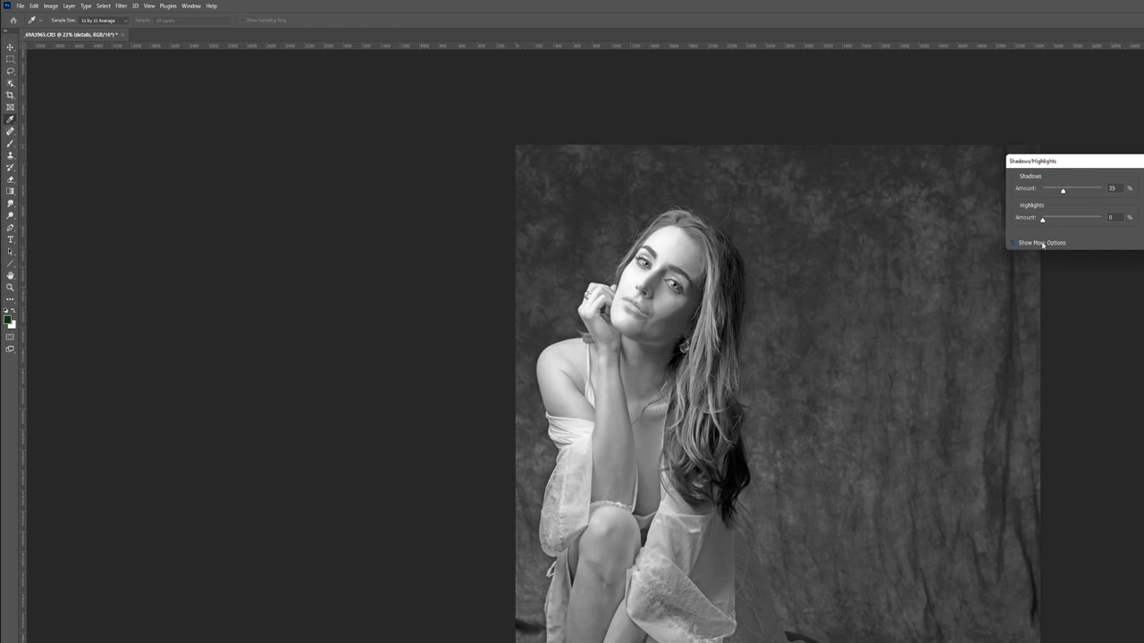
left_click(1014, 243)
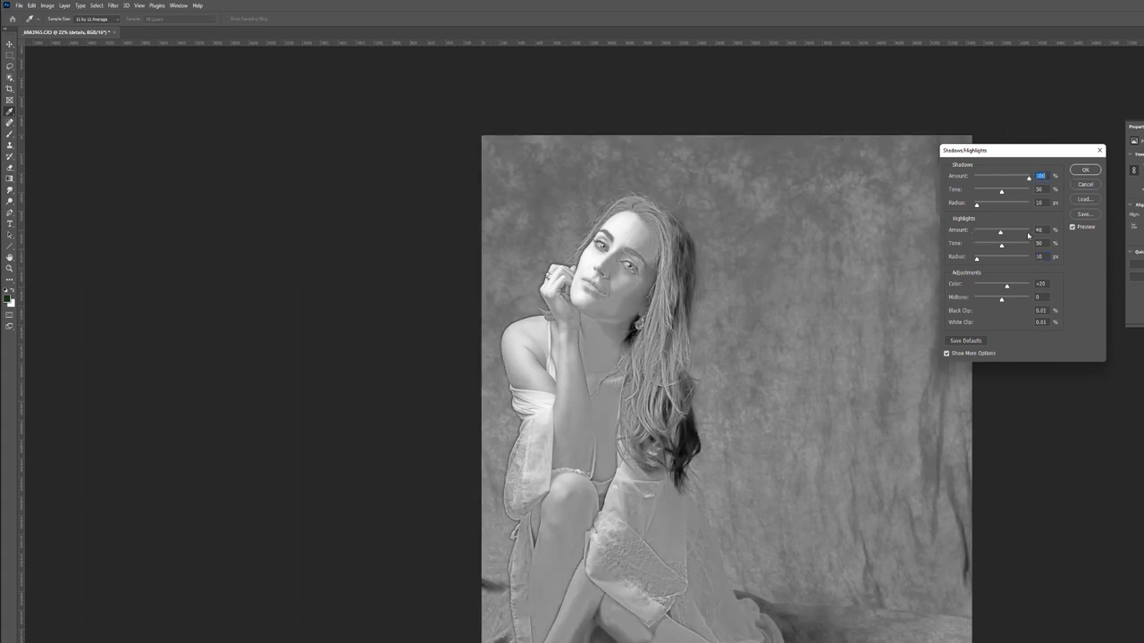
left_click(1028, 235)
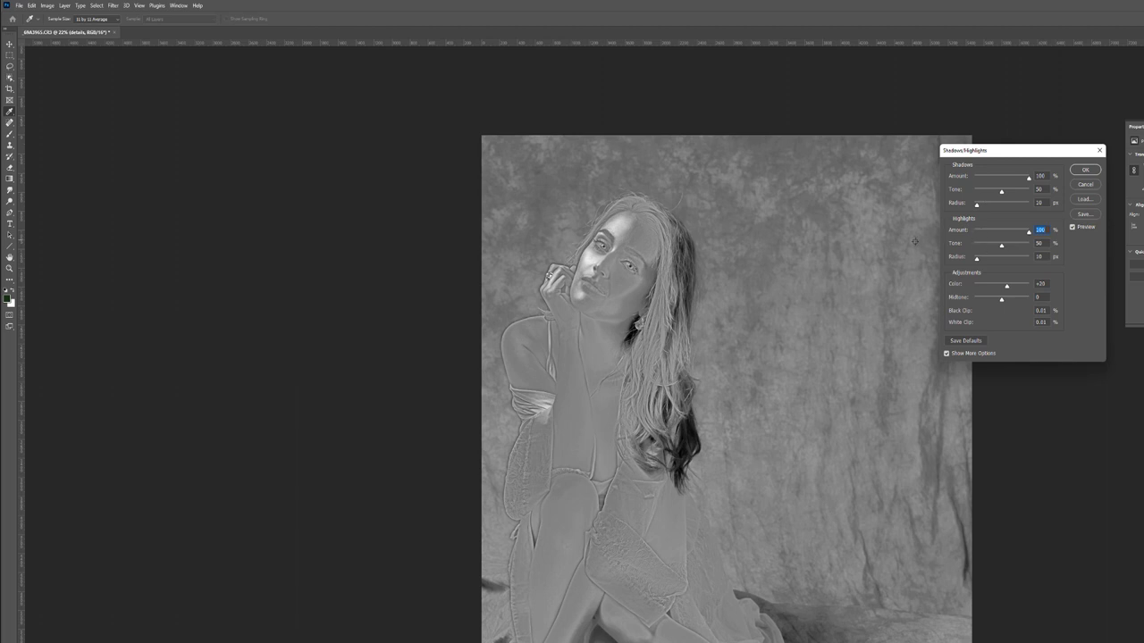
Set the shadow tone to 24% and the highlight tone to 33%, and apply the Shadows/Highlights adjustment
left_click_drag(1001, 194, 992, 195)
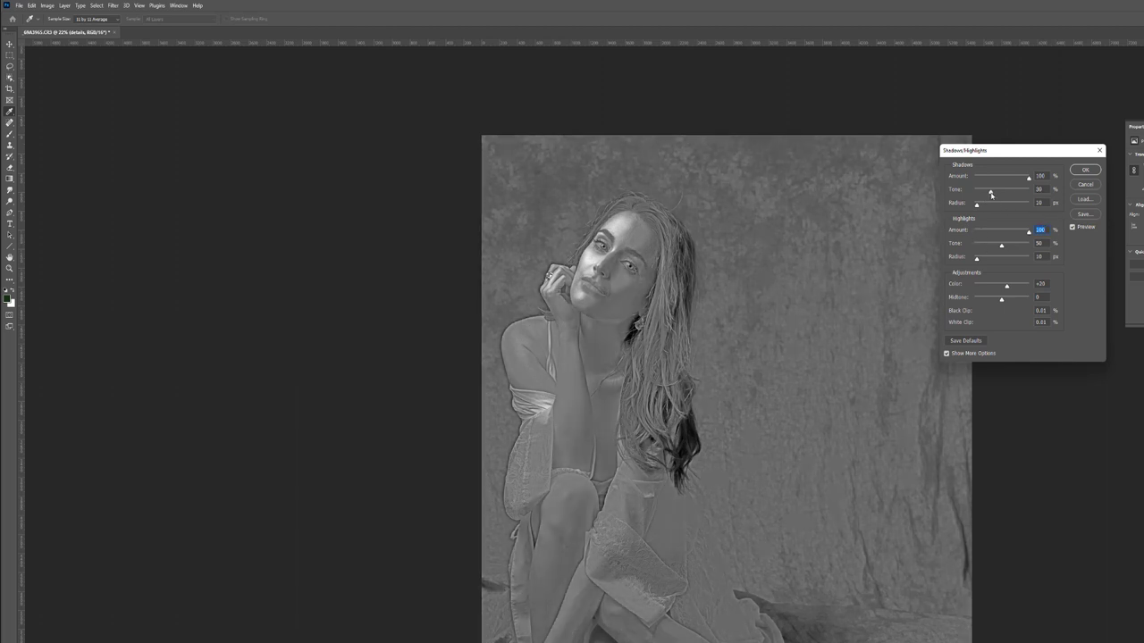
left_click(988, 194)
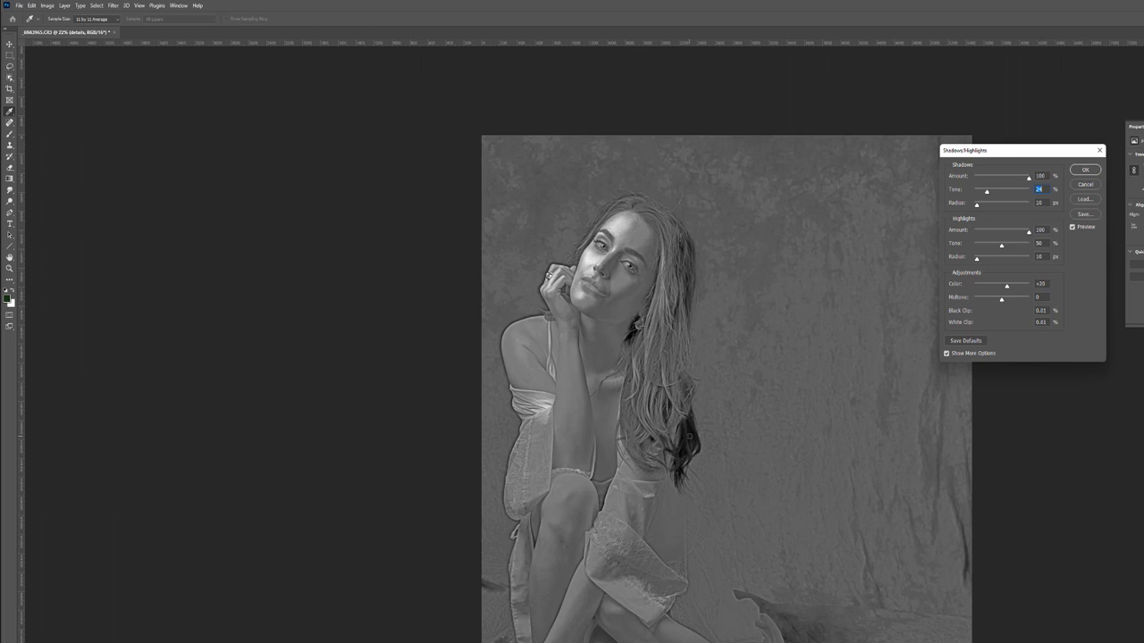
left_click_drag(1001, 246, 993, 248)
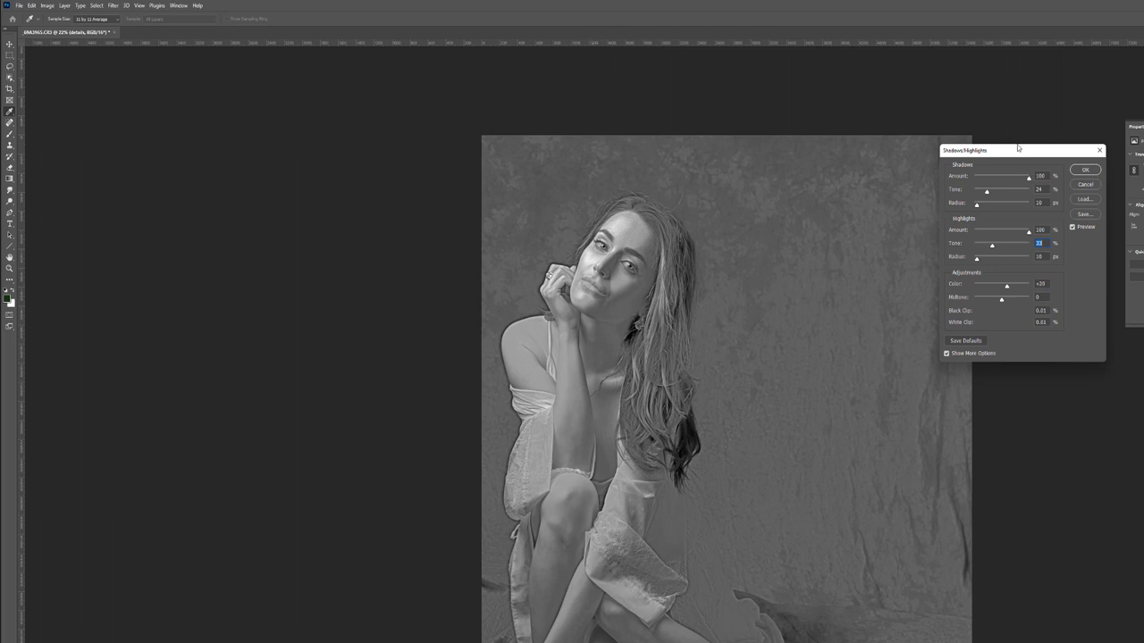
left_click(1085, 170)
key("b")
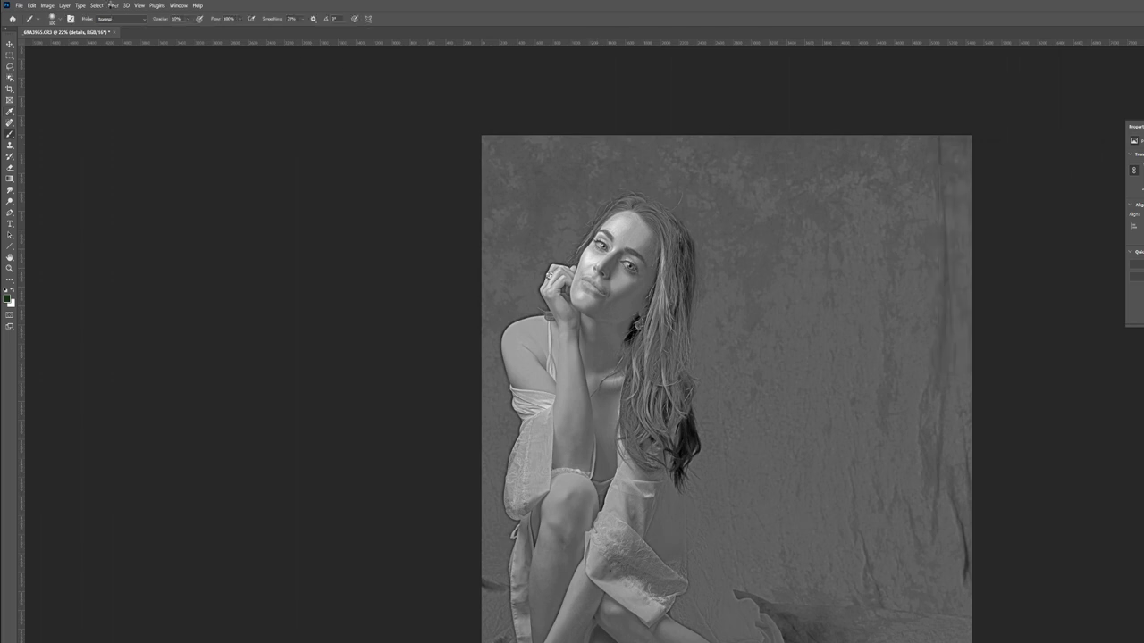
Sharpen the details layer with an Unsharp Mask, reducing the amount and using a 2.2 pixel radius and threshold 0
left_click(113, 6)
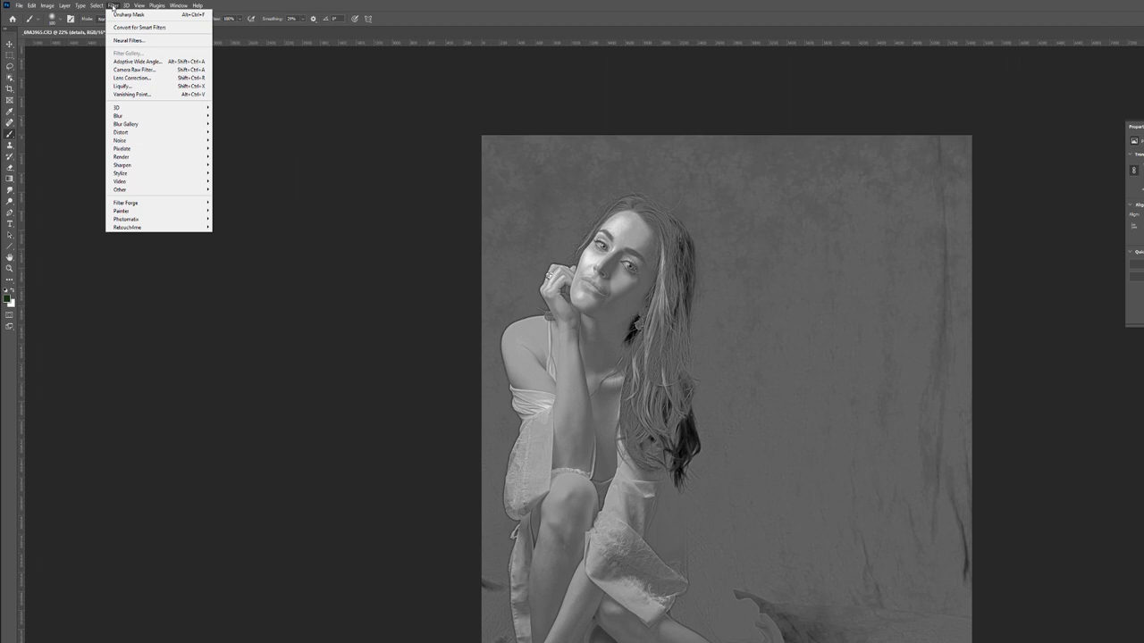
mouse_move(201, 164)
left_click(234, 205)
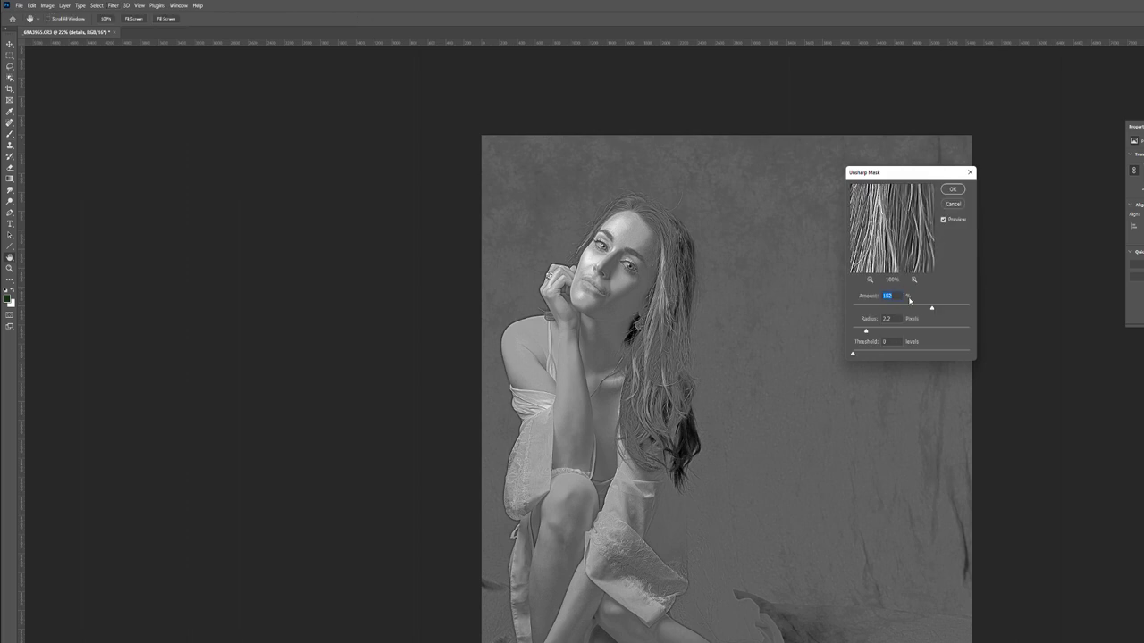
left_click_drag(911, 310, 903, 310)
left_click(955, 189)
key("b")
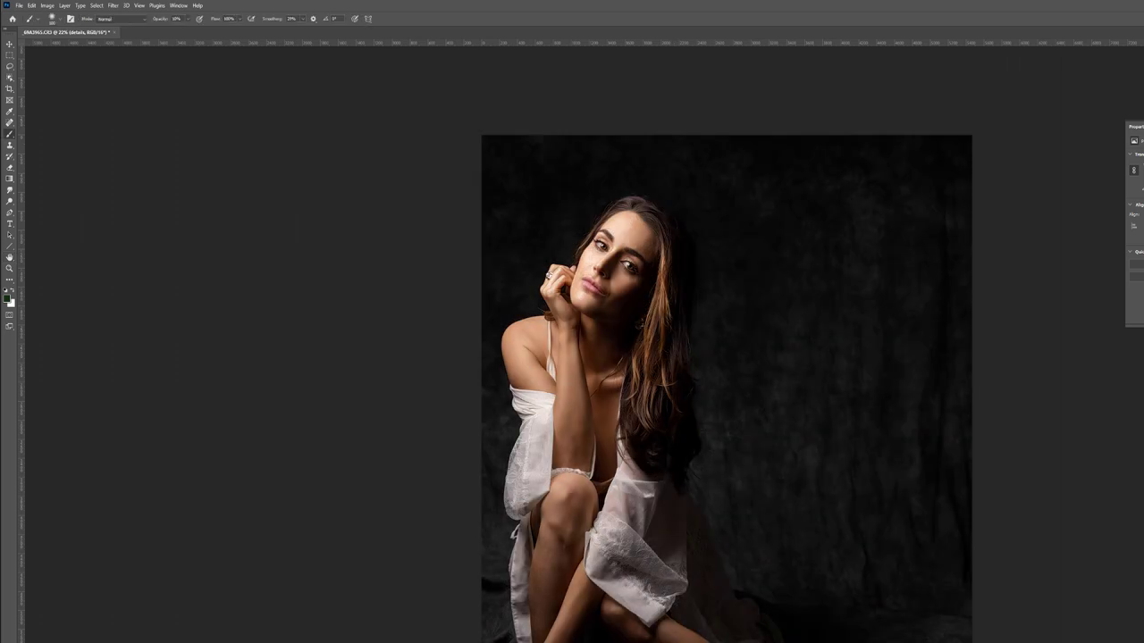
Set the details layer's blend mode to Overlay and switch to the Move tool
key("shift+alt+o")
left_click(9, 44)
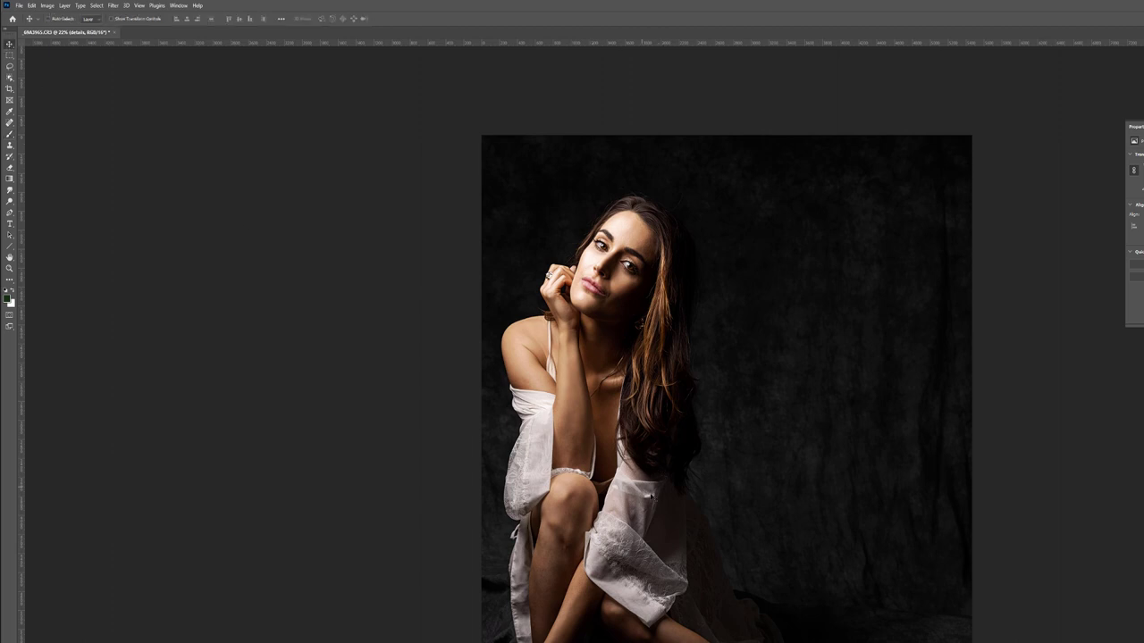
Compare the dress, hands and legs up close with the details layer hidden and shown
scroll(647, 492, "up", 4)
scroll(621, 550, "up", 3)
left_click_drag(759, 640, 968, 455)
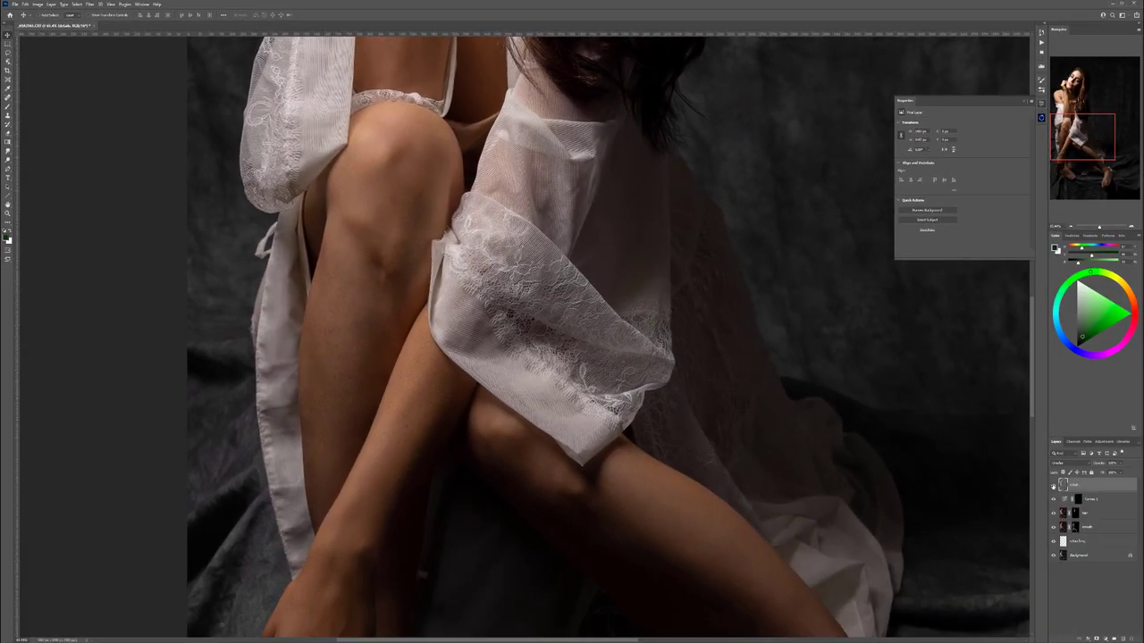
left_click(1052, 485)
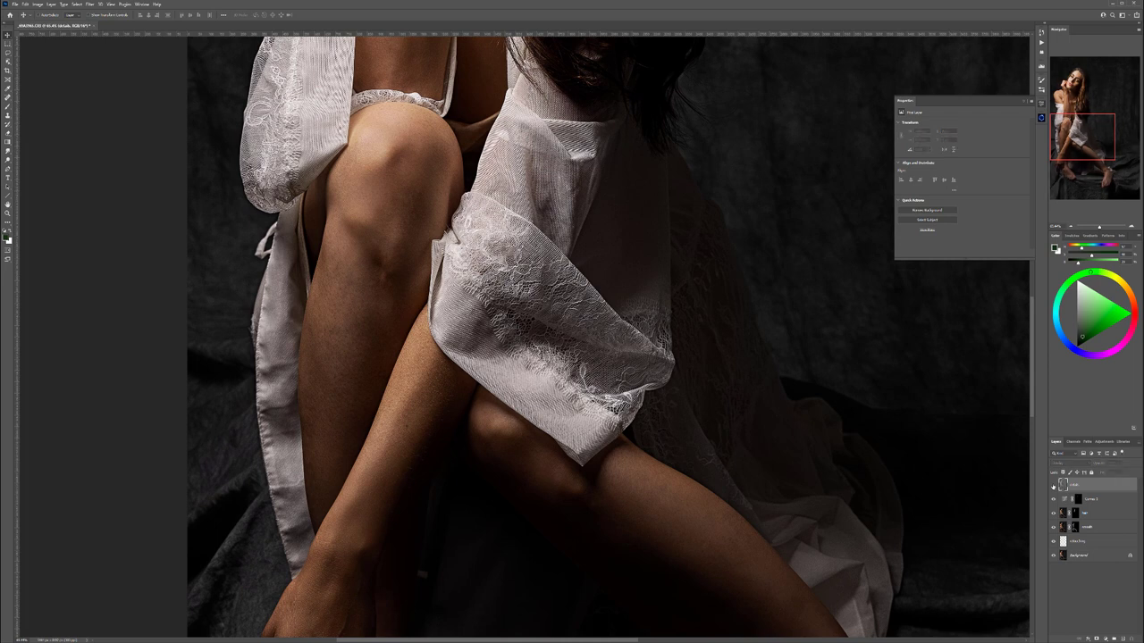
left_click(1053, 486)
key("ctrl+z")
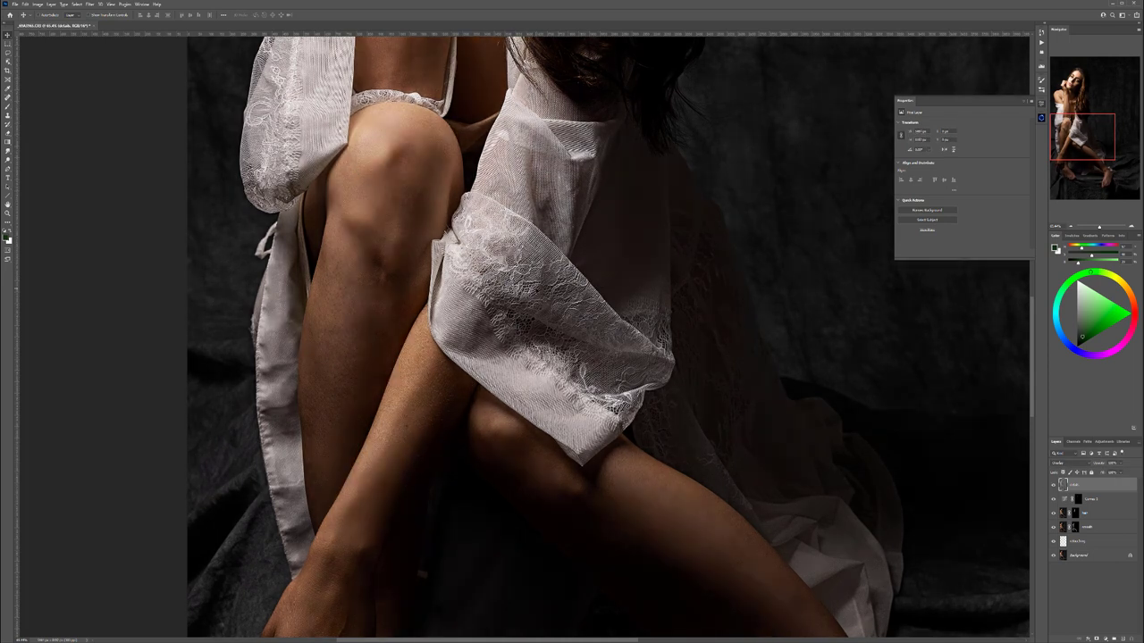
scroll(540, 286, "down", 6)
left_click_drag(545, 281, 502, 320)
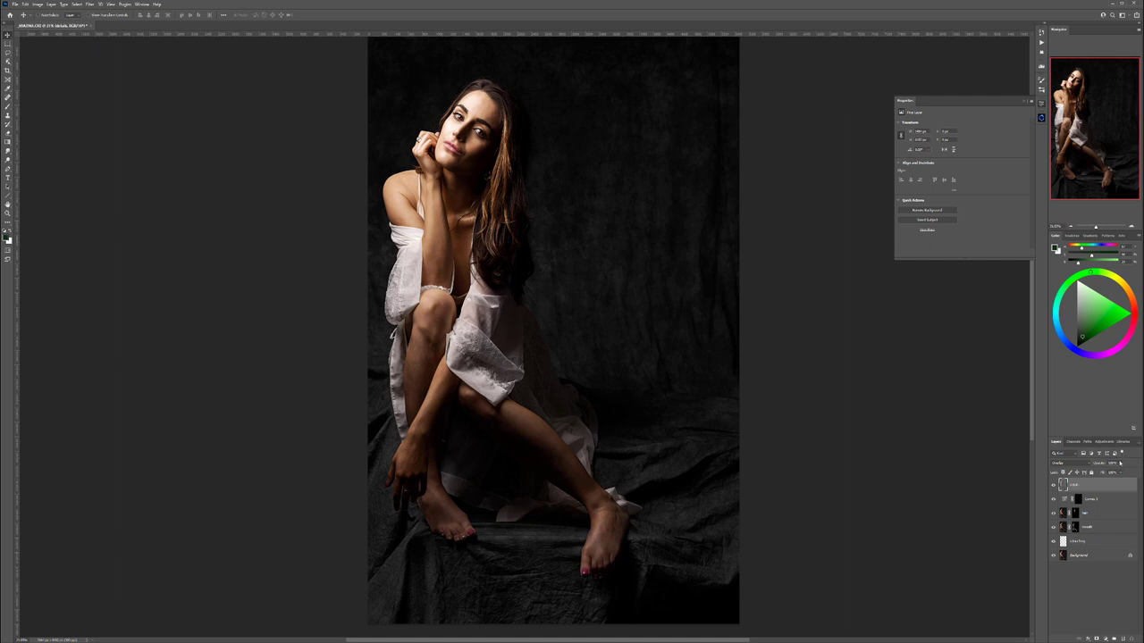
Lower the details layer's opacity to soften the effect, and check the whole image with the layer toggled
left_click_drag(1101, 473, 1102, 472)
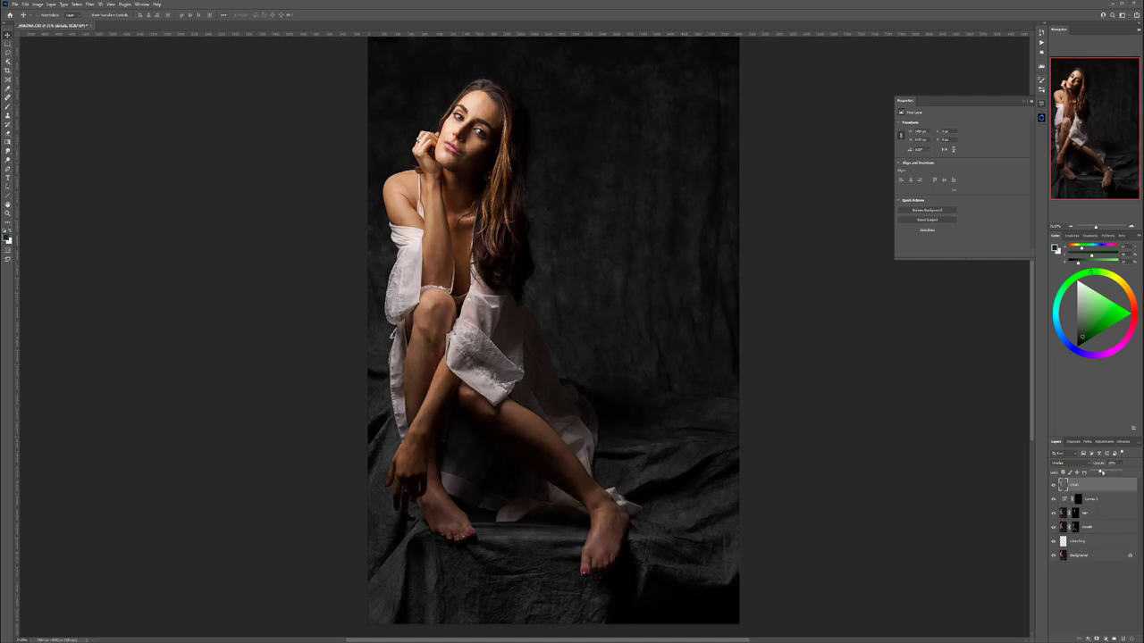
left_click(1054, 484)
scroll(536, 332, "down", 3)
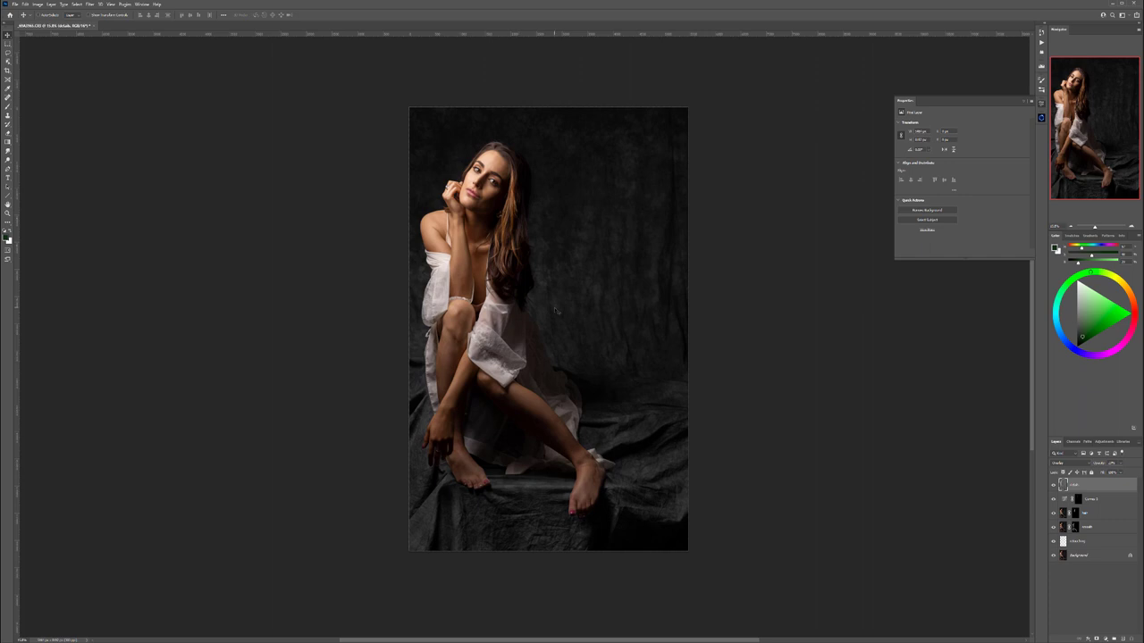
scroll(555, 310, "up", 1)
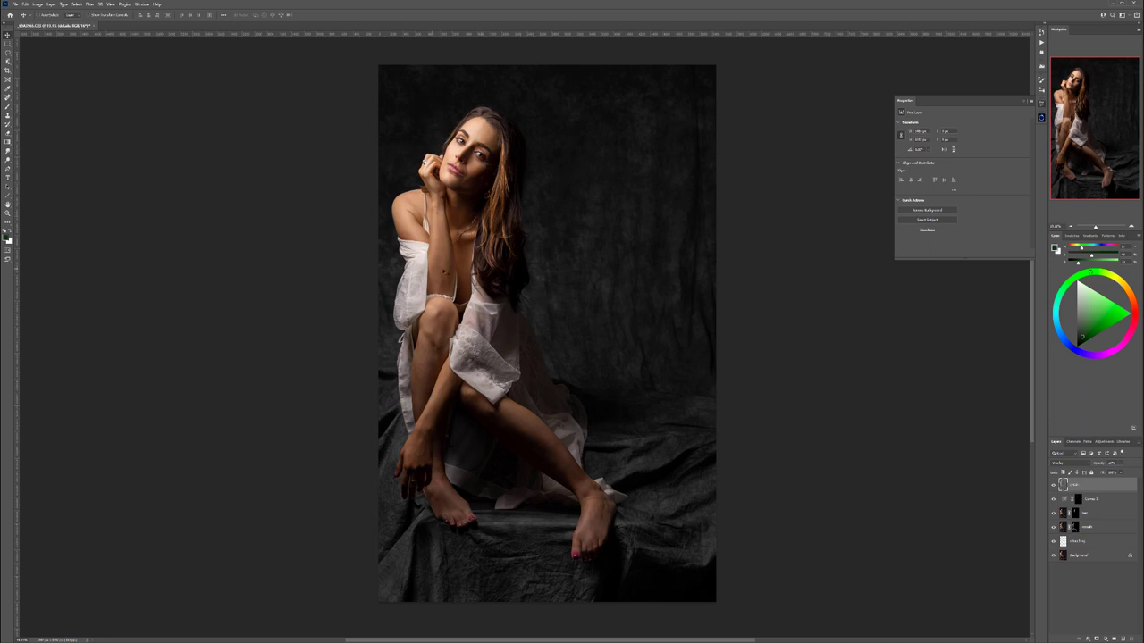
Add a new layer named "db" above the details layer and fill it with 50% gray
left_click(1123, 640)
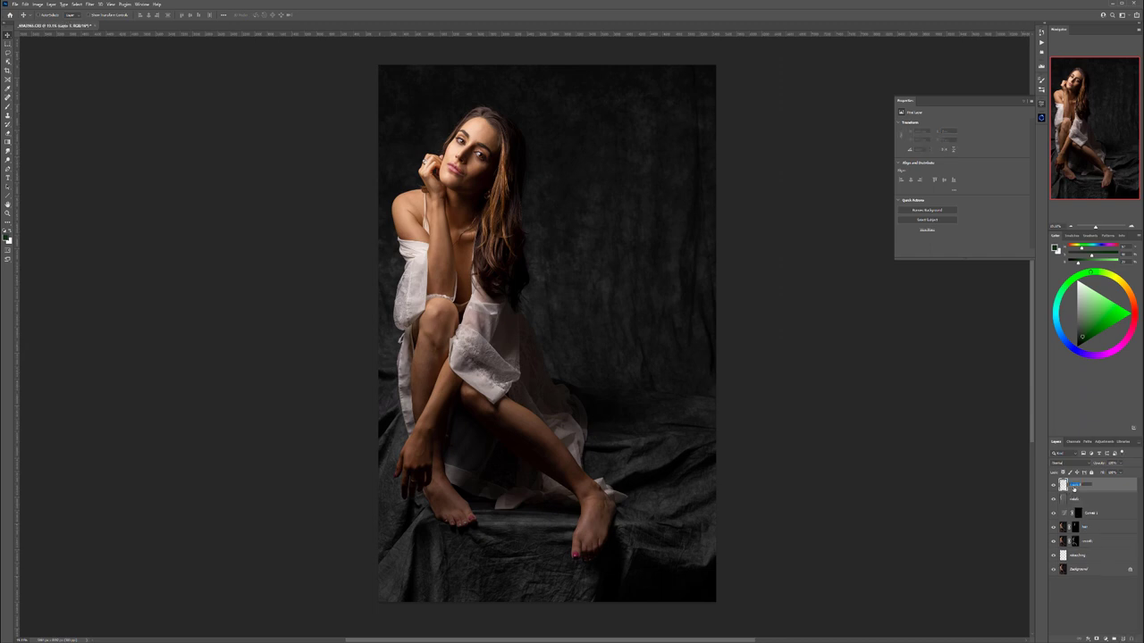
type("db")
key("Return")
key("shift+F5")
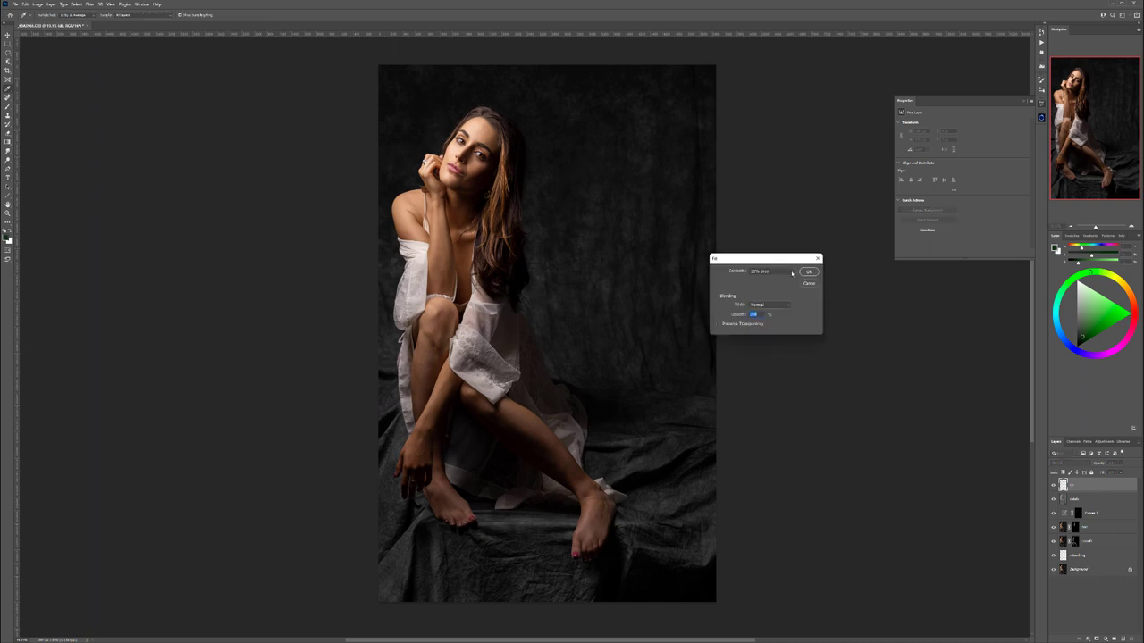
left_click(808, 272)
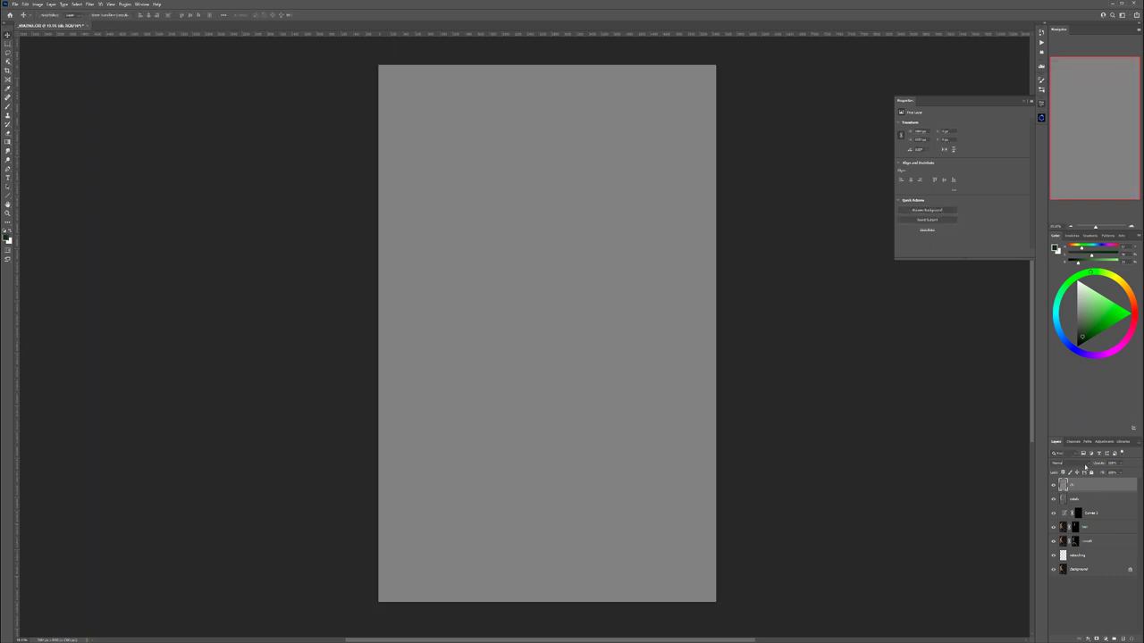
Set the db layer's blend mode to Soft Light and ready the Brush with default black and white colors
left_click(1083, 464)
left_click(1069, 554)
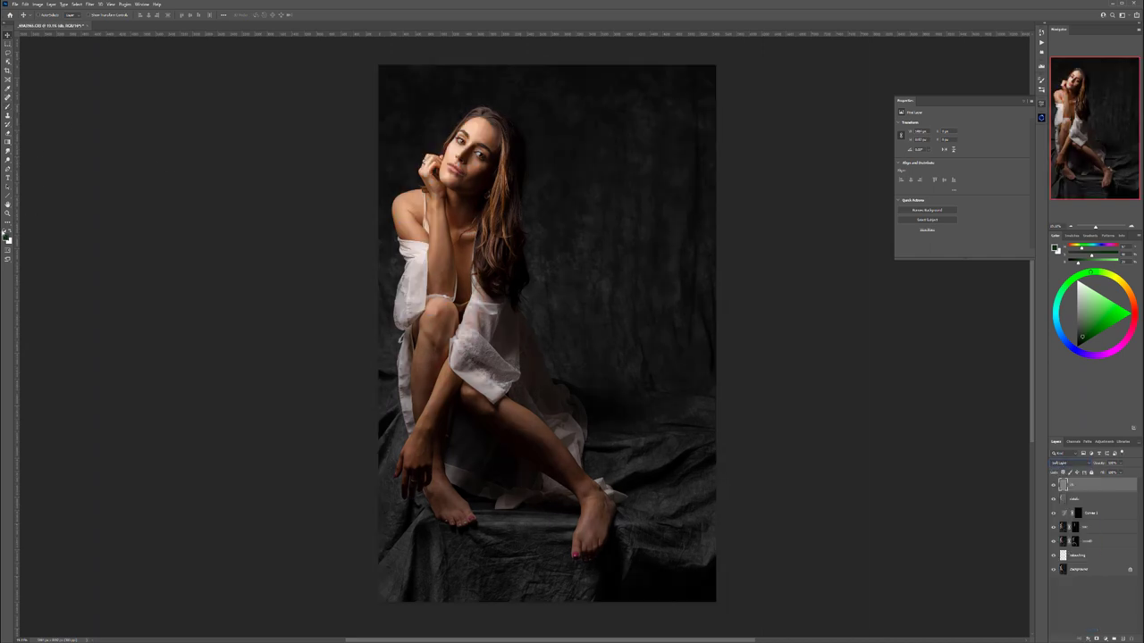
left_click(5, 231)
key("b")
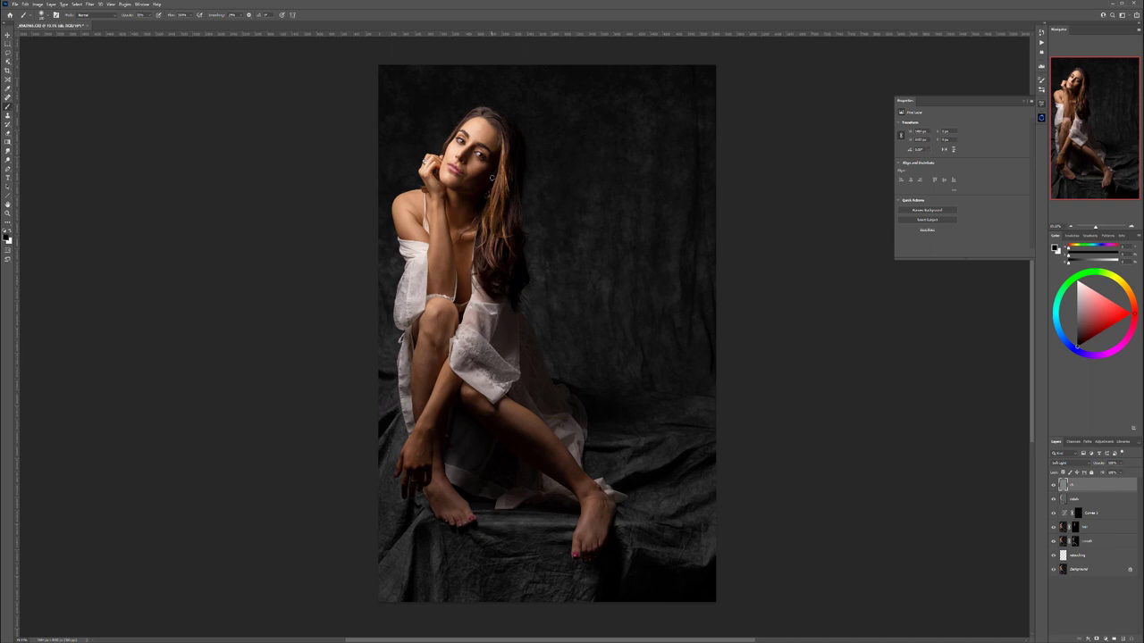
Burn the shadowed side of the face, jaw and neck on the db layer with an enlarged black brush
scroll(501, 181, "up", 5)
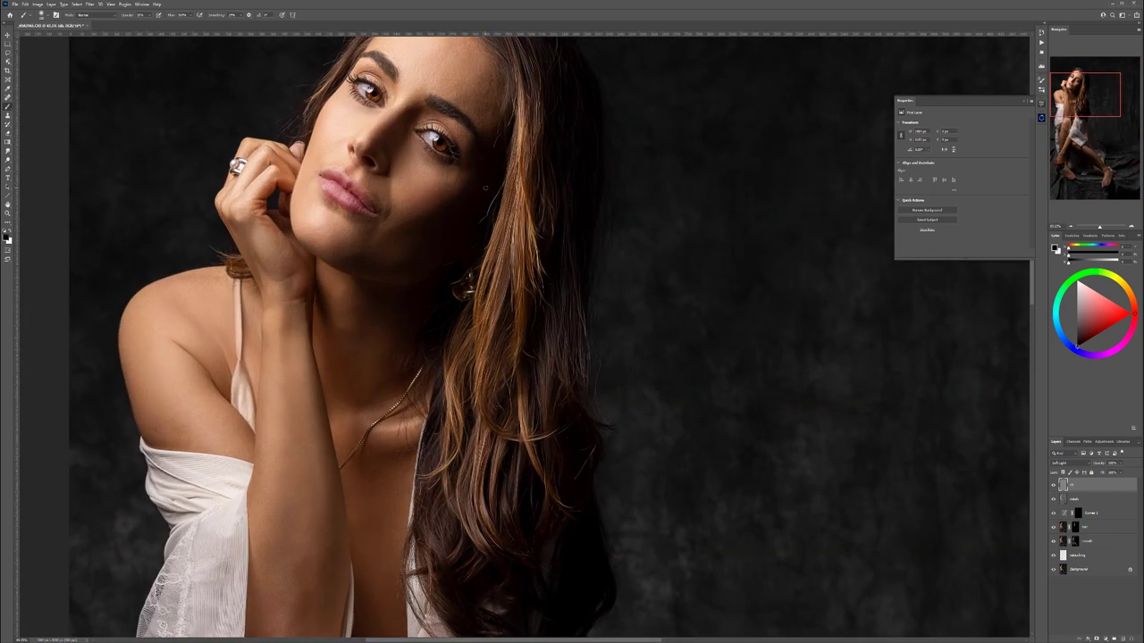
key("bracketright")
key("bracketright")
key("bracketright")
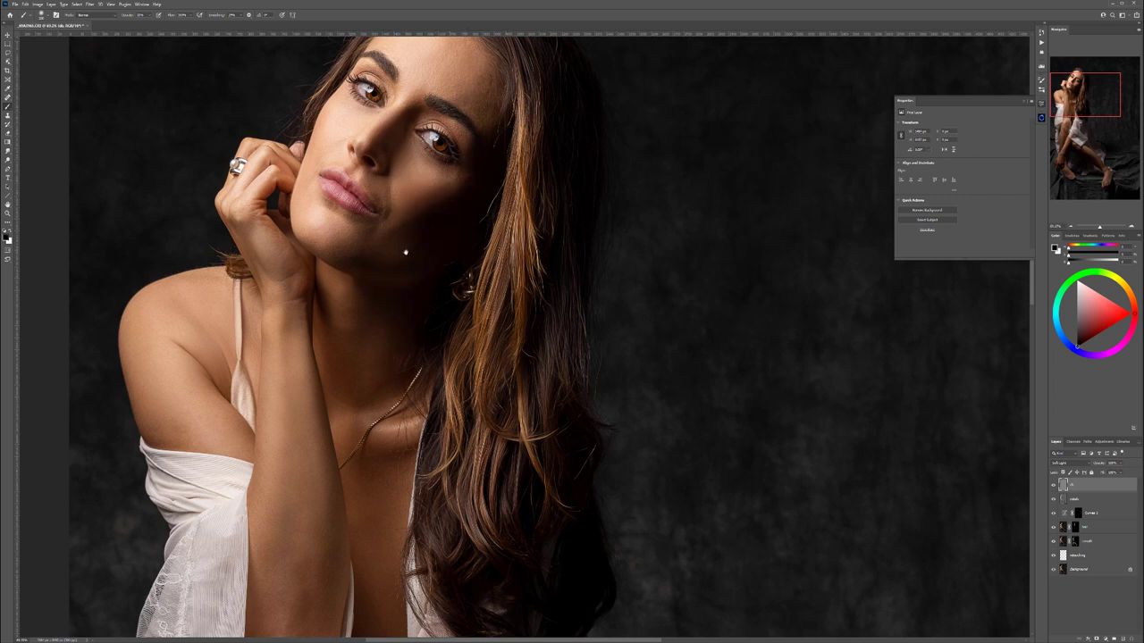
left_click_drag(409, 256, 490, 296)
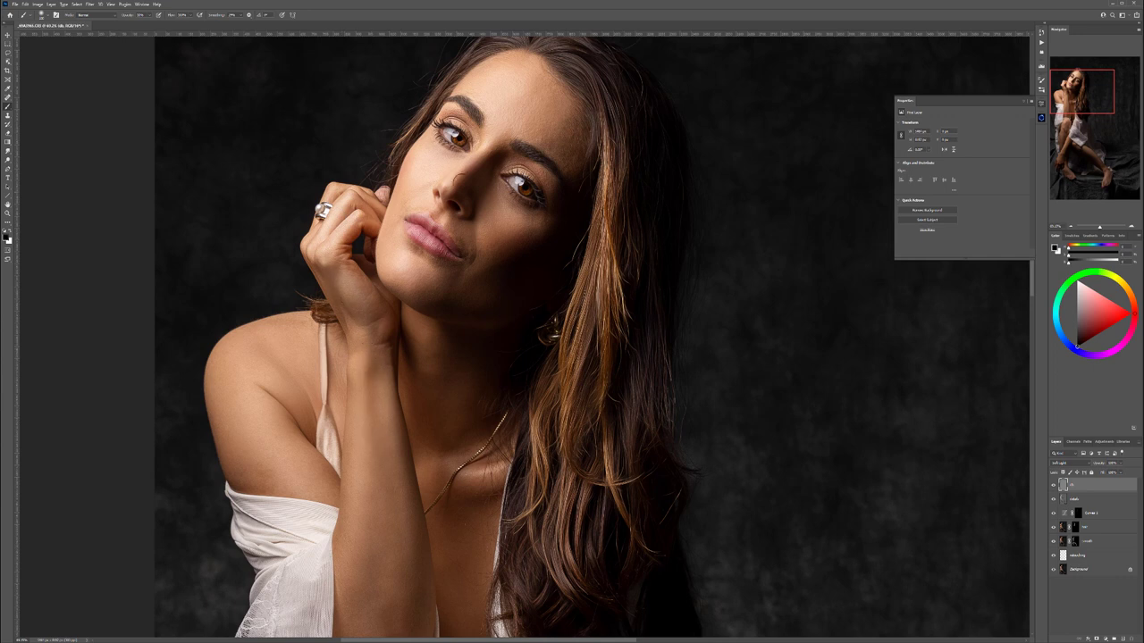
Dodge the highlights on the nose, cheeks, lips and chin with a white brush, adjusting the brush size to each area
scroll(481, 186, "up", 2)
key("x")
key("[")
key("[")
key("[")
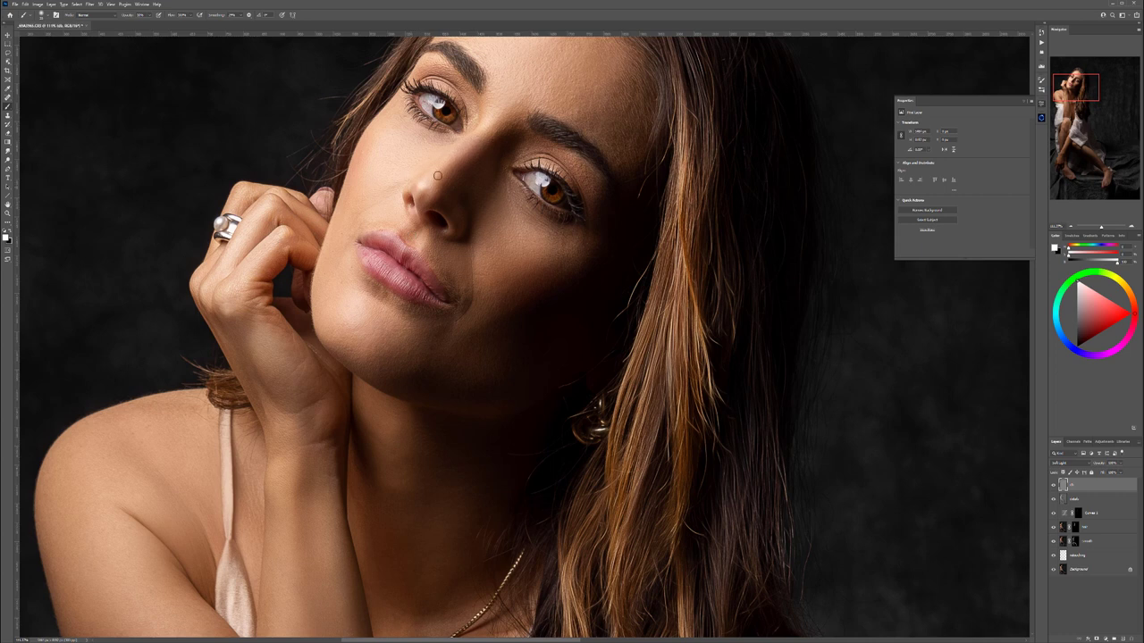
key("bracketright")
key("bracketright")
key("bracketright")
key("bracketright")
key("bracketright")
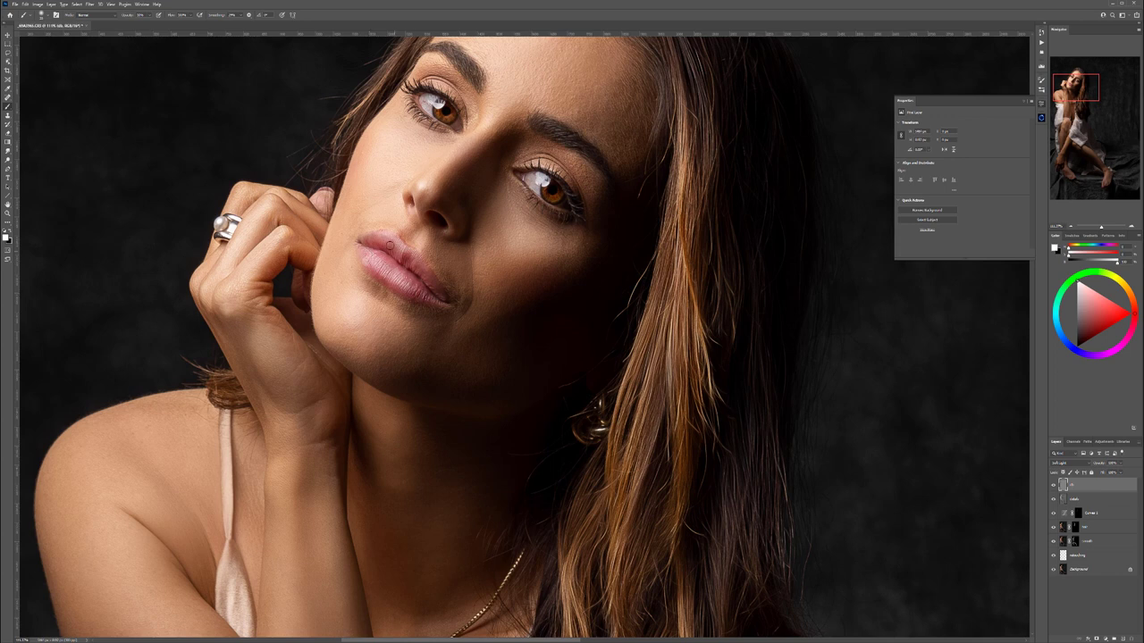
Alternate burning and dodging over the face, hand, arm and shoulder, and compare the portrait with the db layer hidden and shown
key("x")
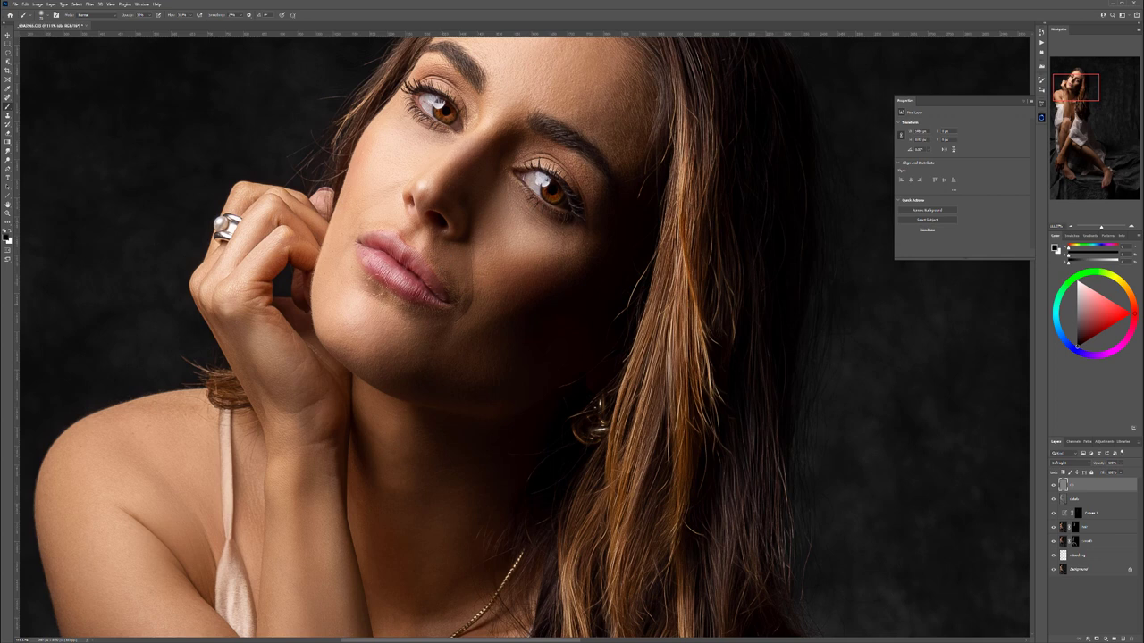
key("x")
key("x")
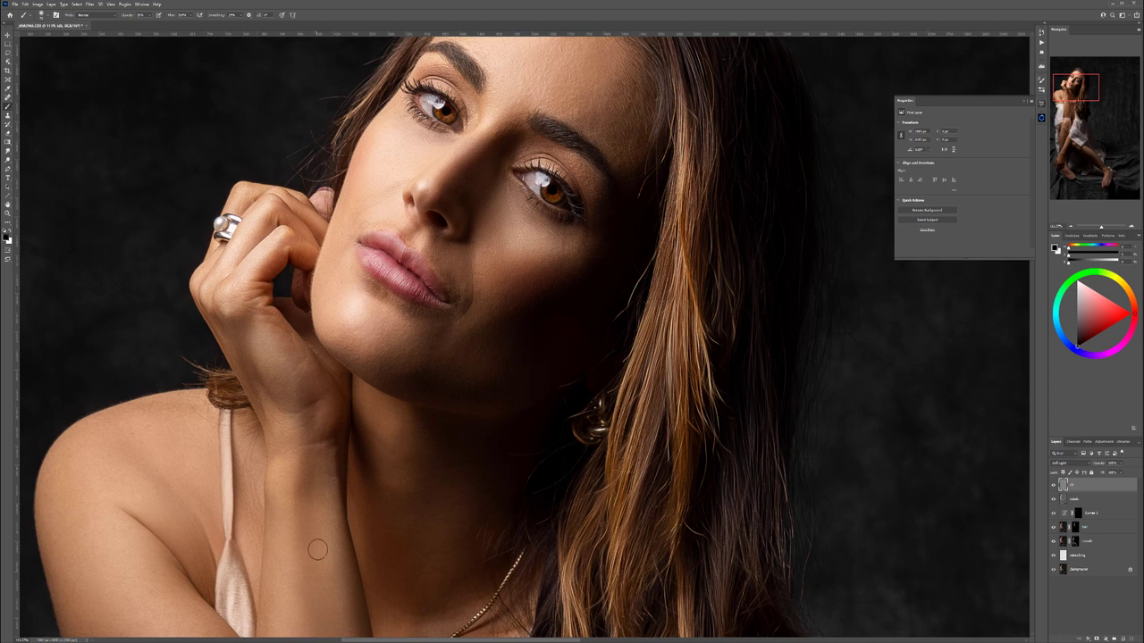
key("x")
left_click_drag(230, 292, 226, 300)
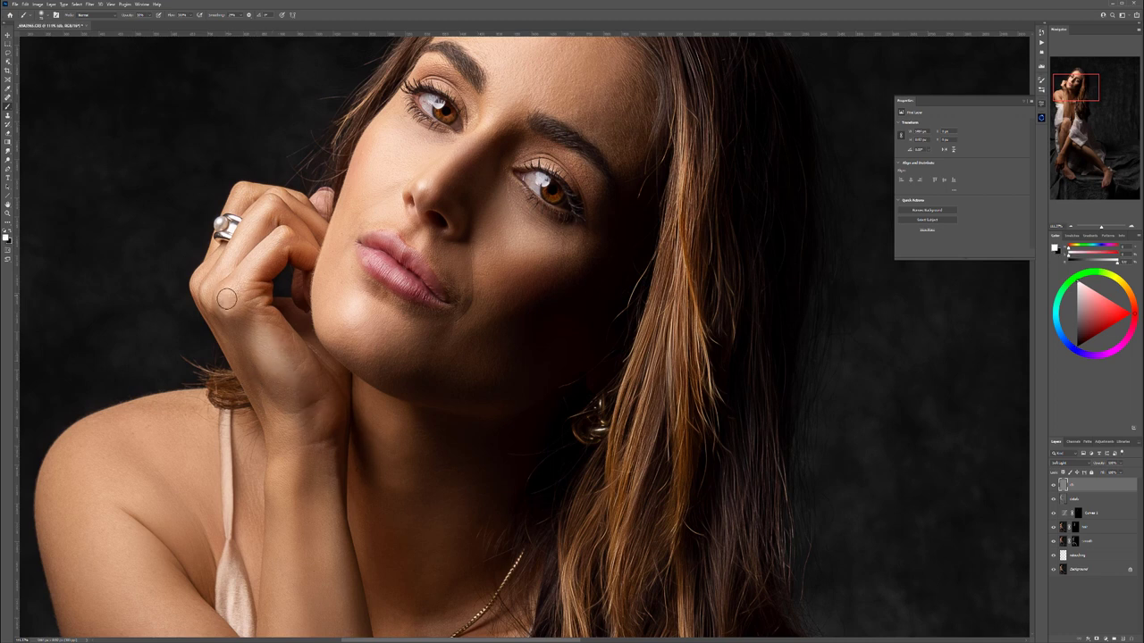
left_click_drag(209, 467, 161, 468)
left_click_drag(515, 404, 672, 445)
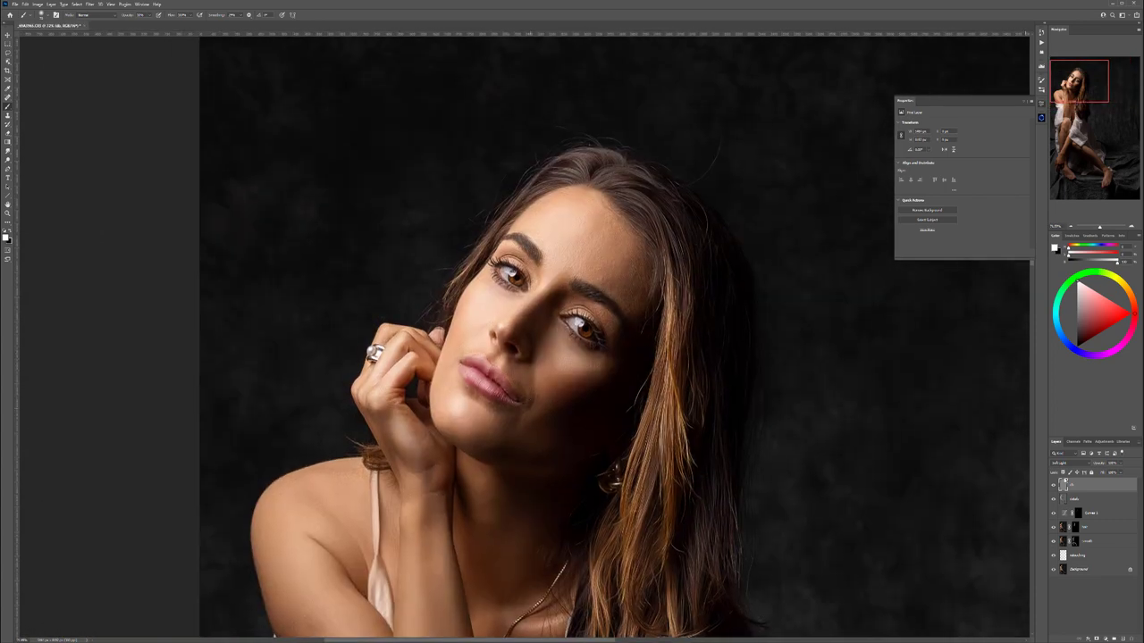
left_click(1053, 485)
left_click(1054, 486)
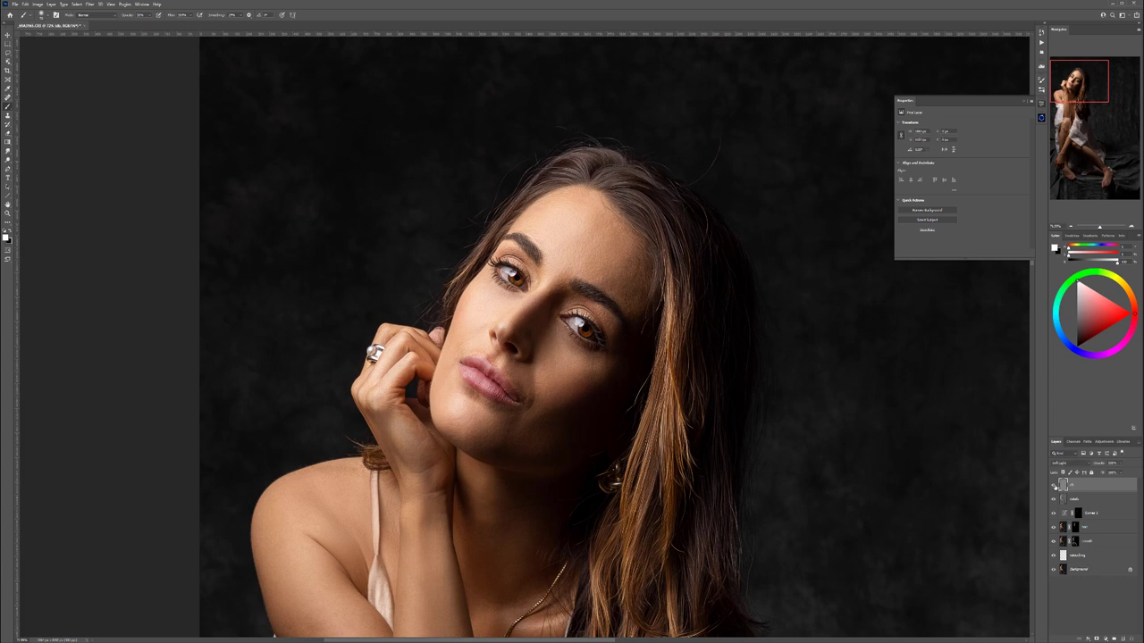
left_click(1054, 485)
left_click(1055, 485)
Burn the shadow areas along the arms, legs, feet and trailing dress fabric with black, using a larger brush for broad areas
scroll(529, 367, "down", 7)
left_click_drag(567, 355, 513, 195)
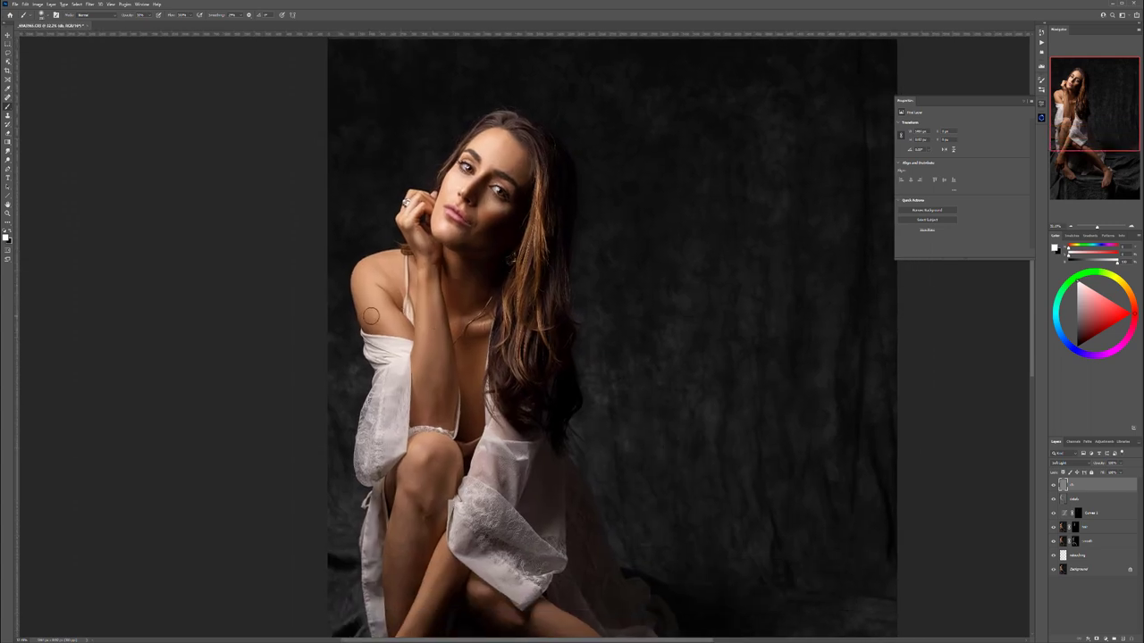
key("x")
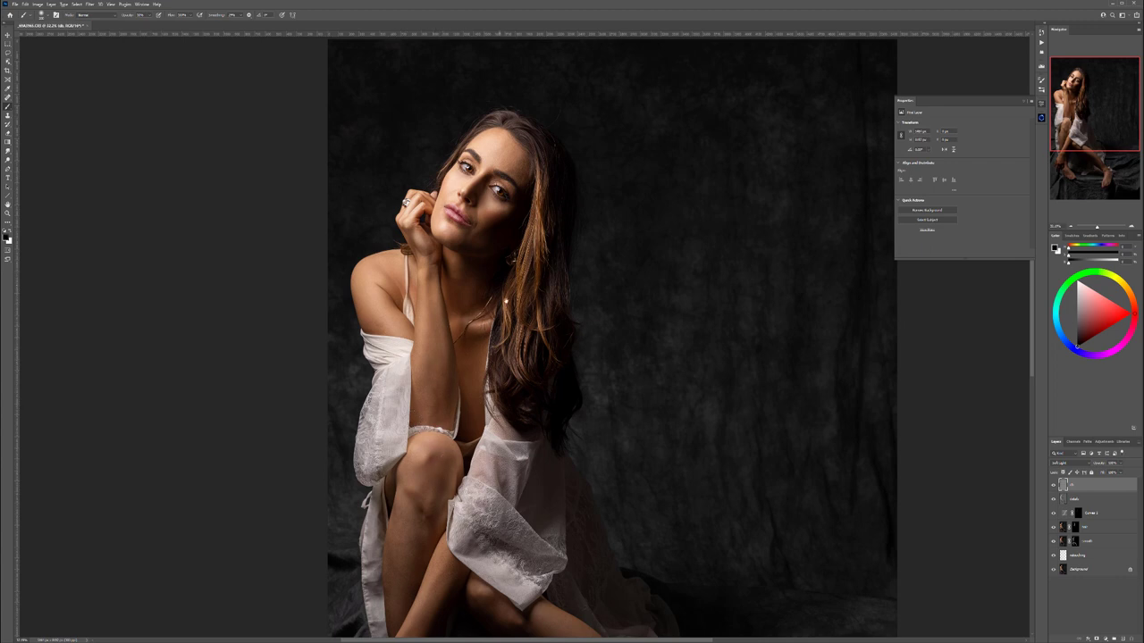
scroll(427, 442, "down", 6)
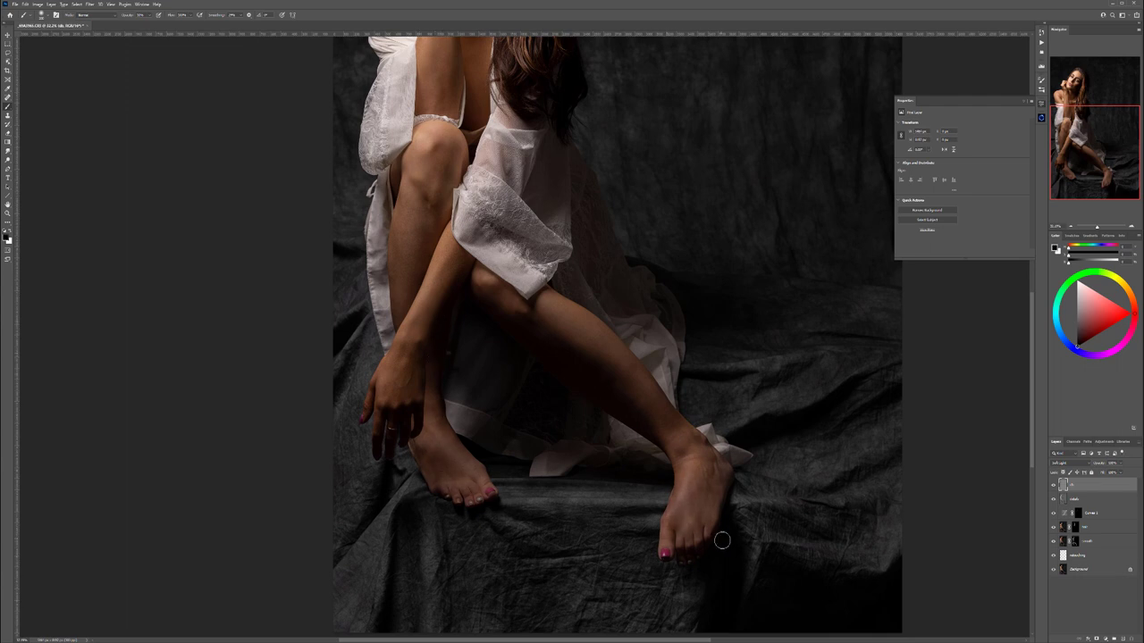
key("bracketright")
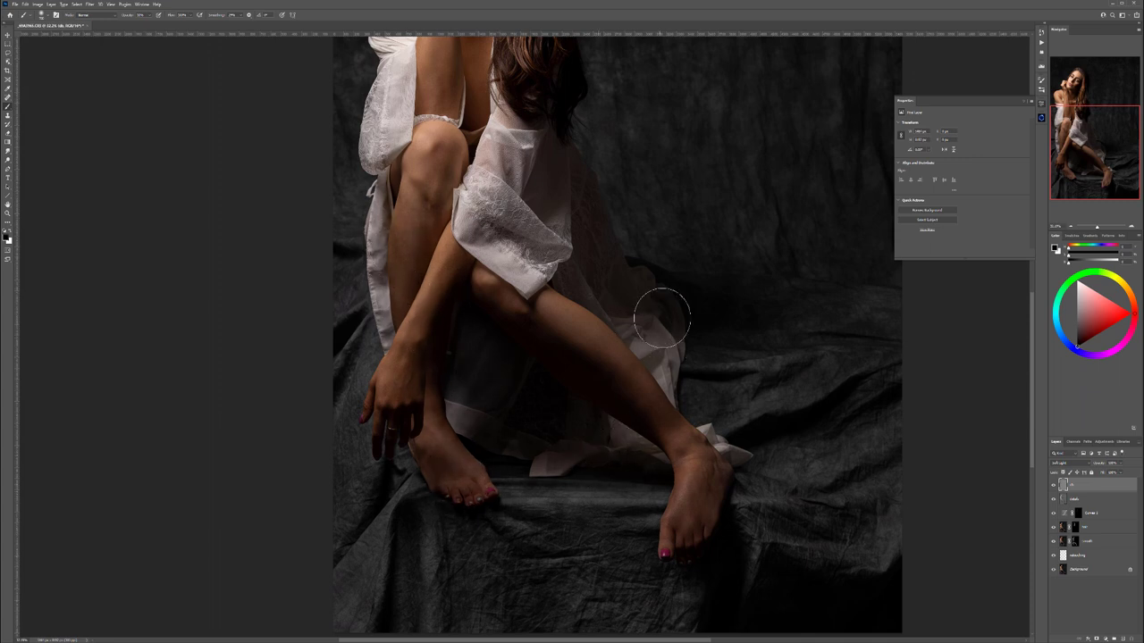
scroll(519, 290, "left", 3)
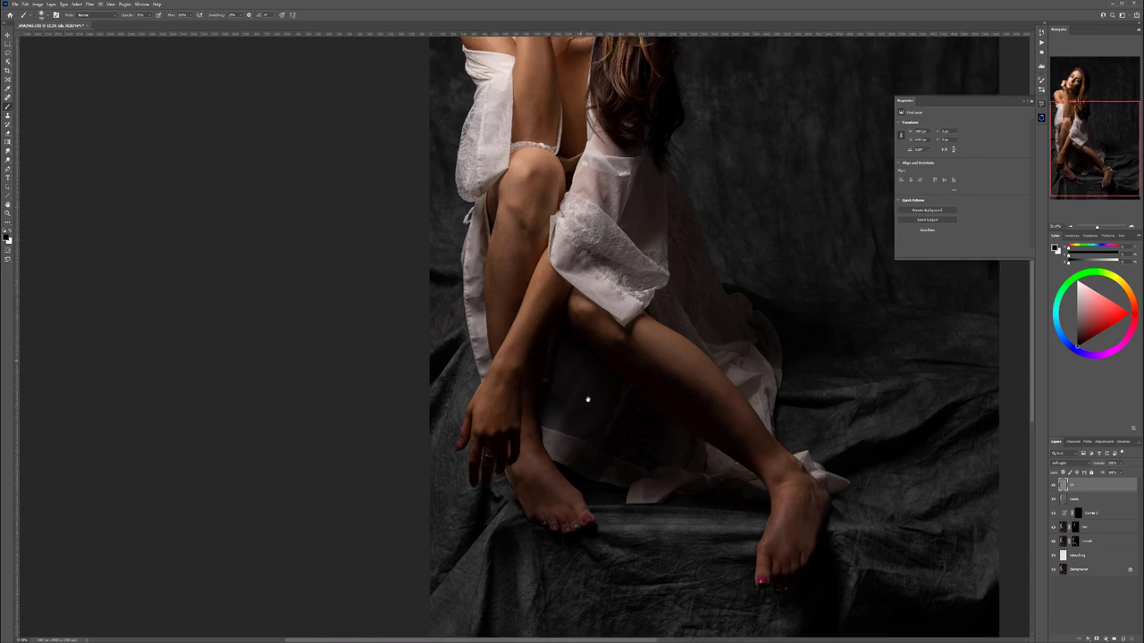
scroll(587, 396, "up", 3)
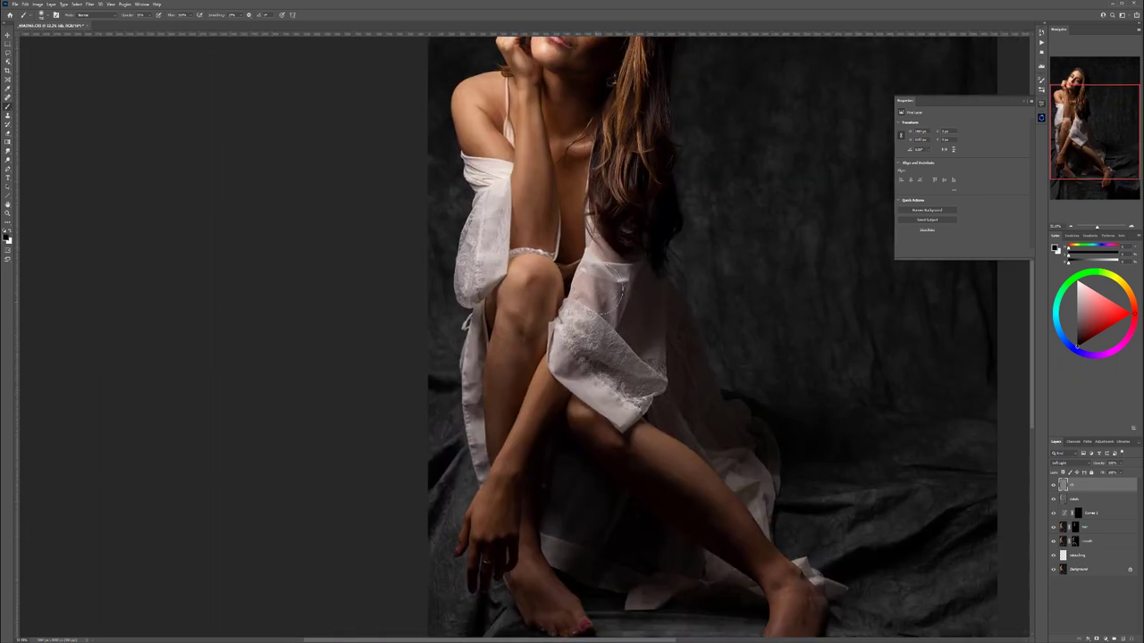
Dodge the highlights on the arms, legs and feet with white, and deepen the remaining body shadows with black
left_click_drag(530, 126, 512, 258)
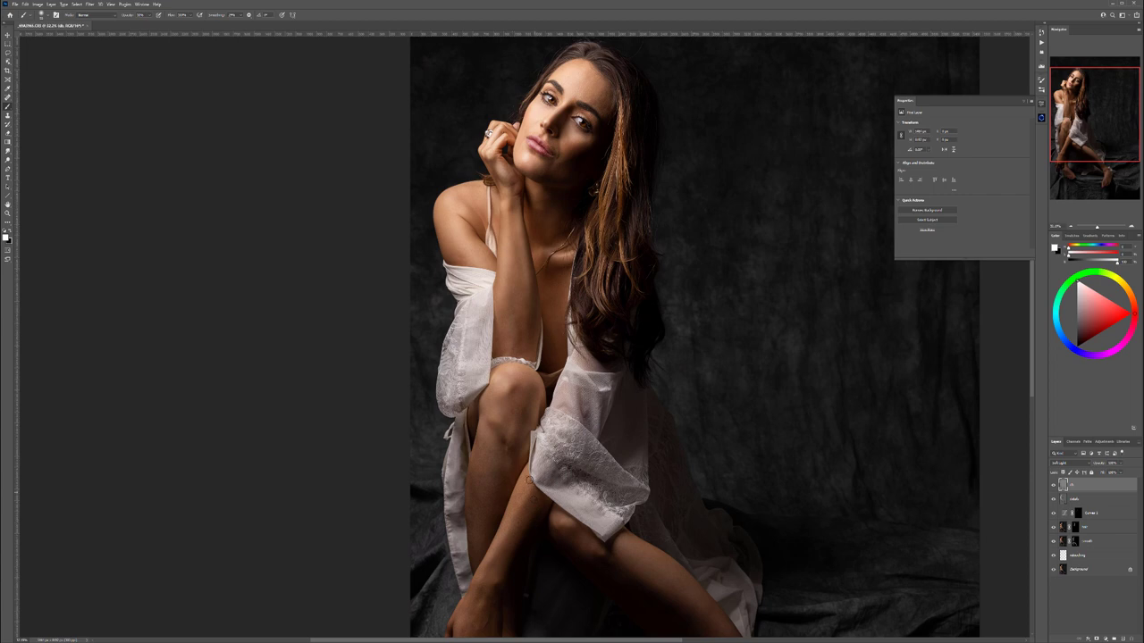
scroll(580, 533, "down", 5)
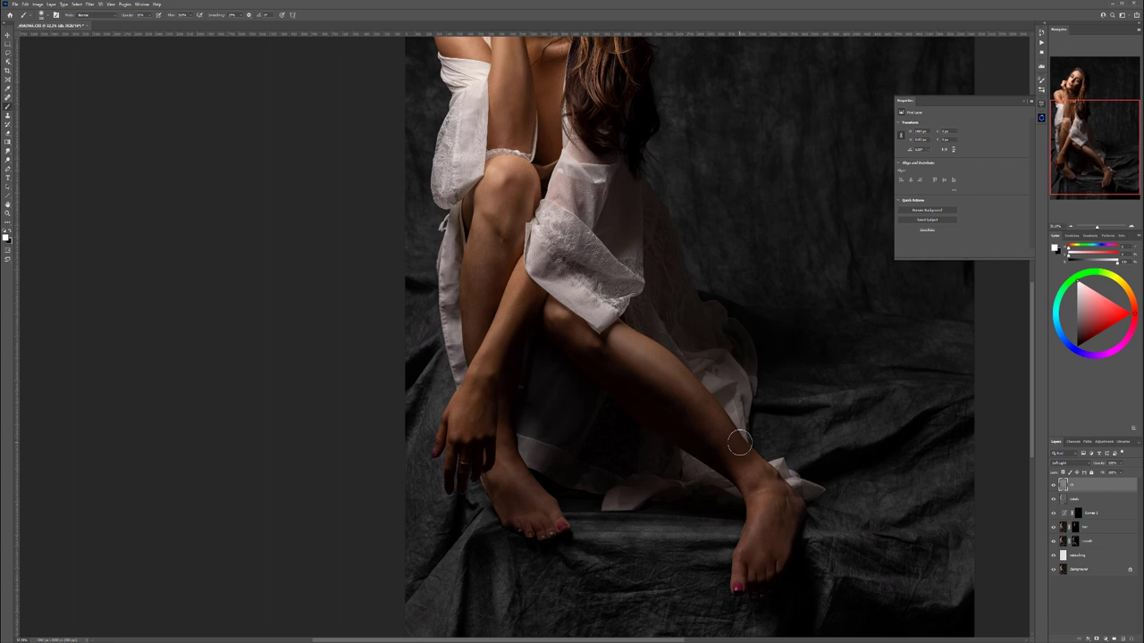
key("x")
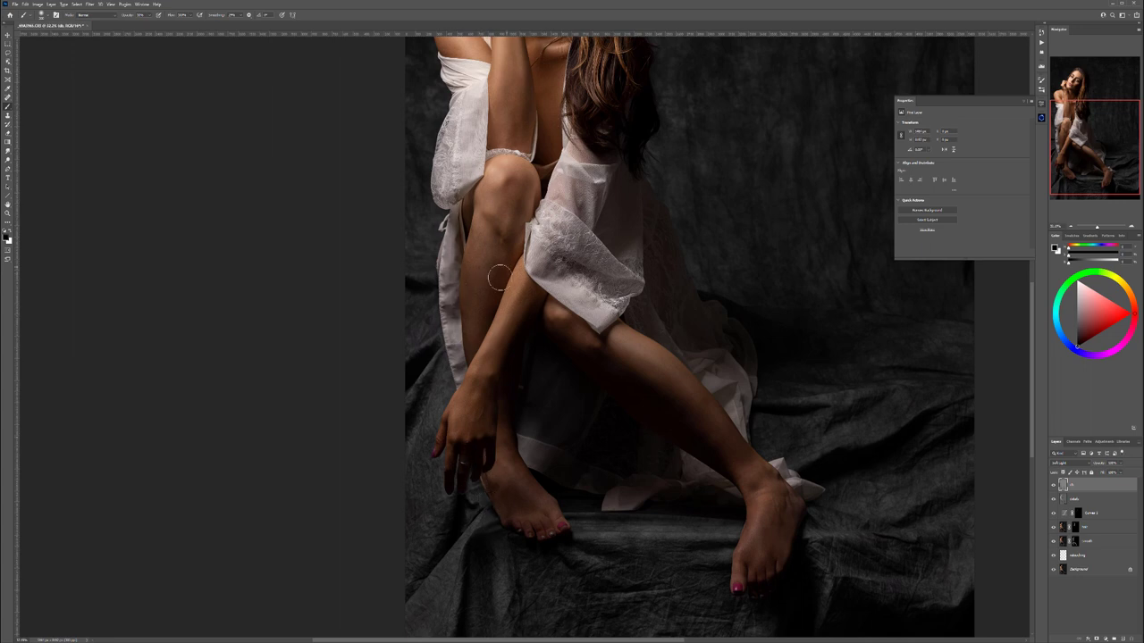
left_click_drag(566, 214, 591, 360)
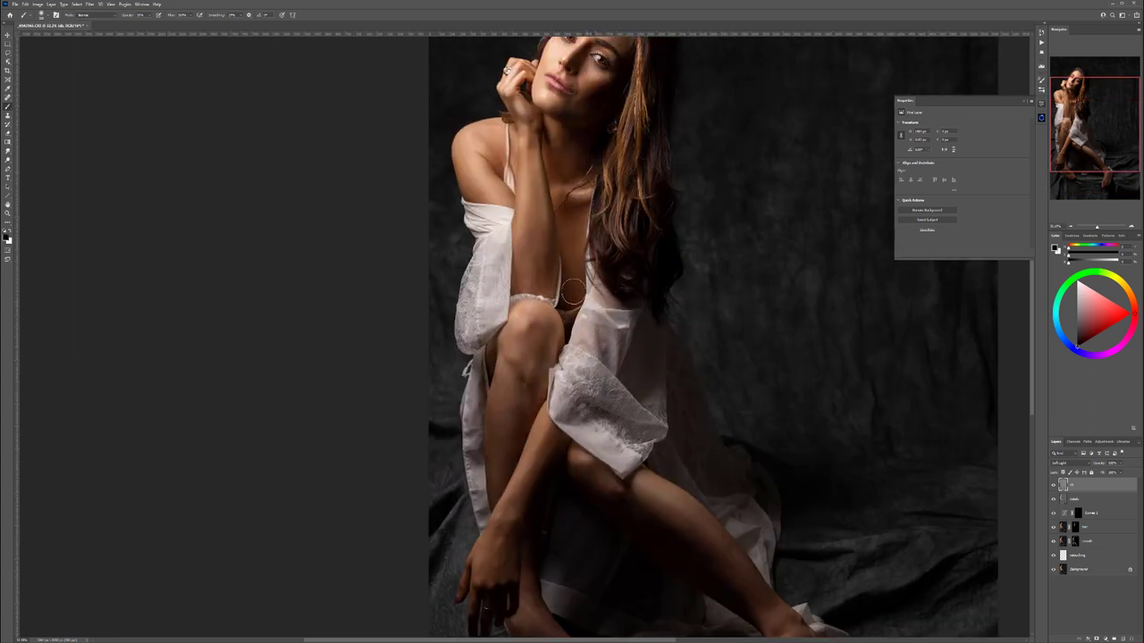
scroll(644, 364, "down", 5)
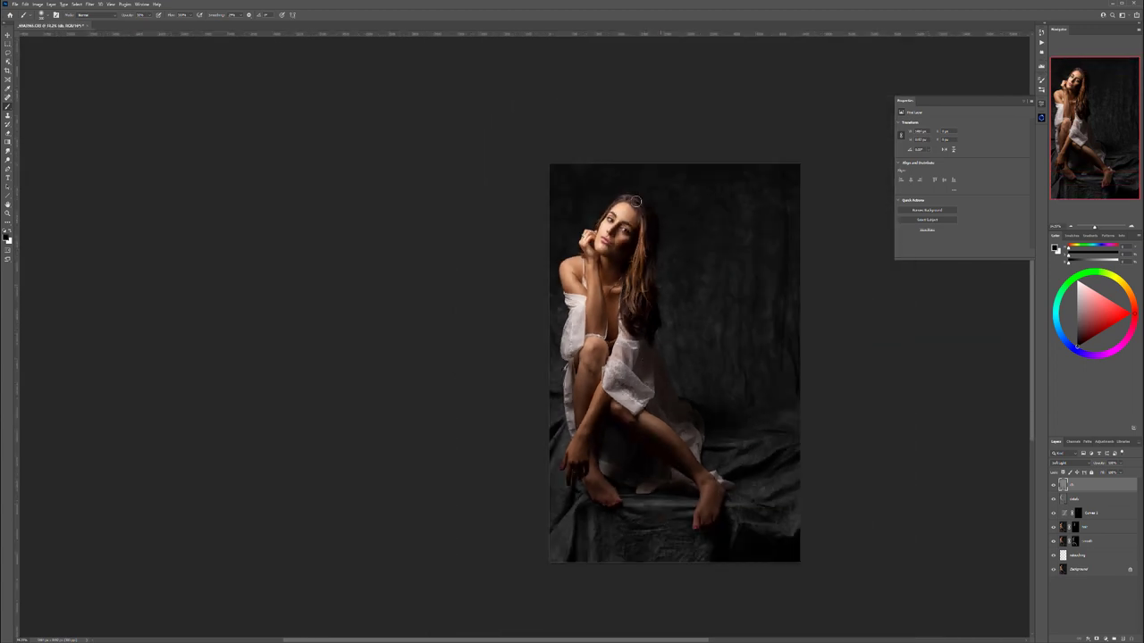
left_click_drag(691, 289, 610, 260)
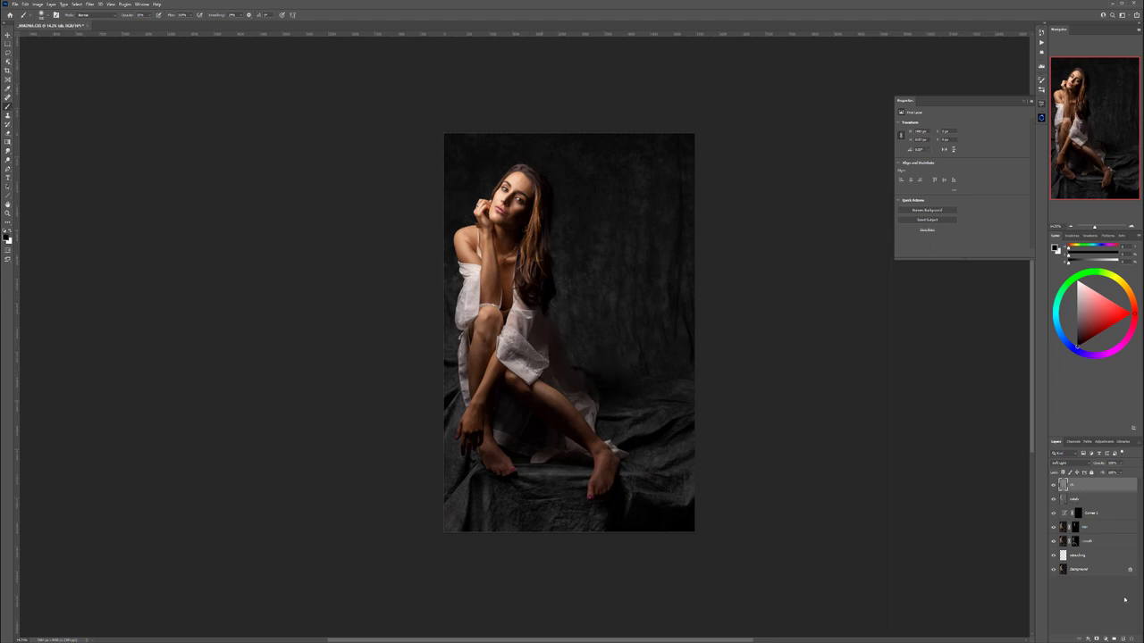
Add a layer at the top of the stack, fill it with 50% gray and set its blend mode to Soft Light
left_click(1123, 639)
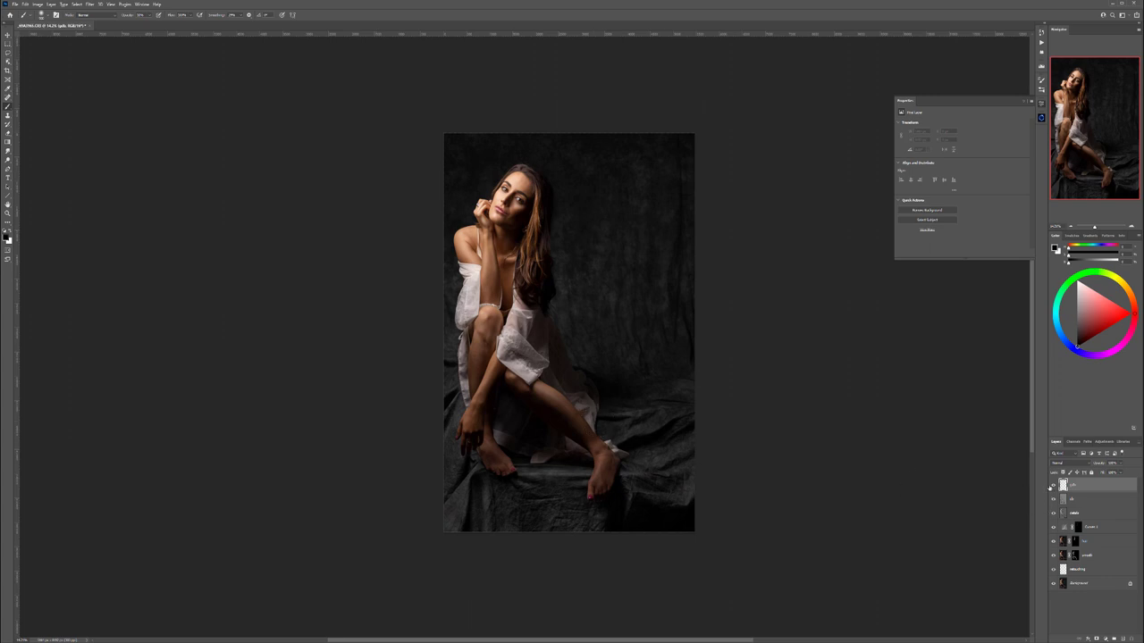
key("shift+F5")
key("Return")
left_click(1072, 462)
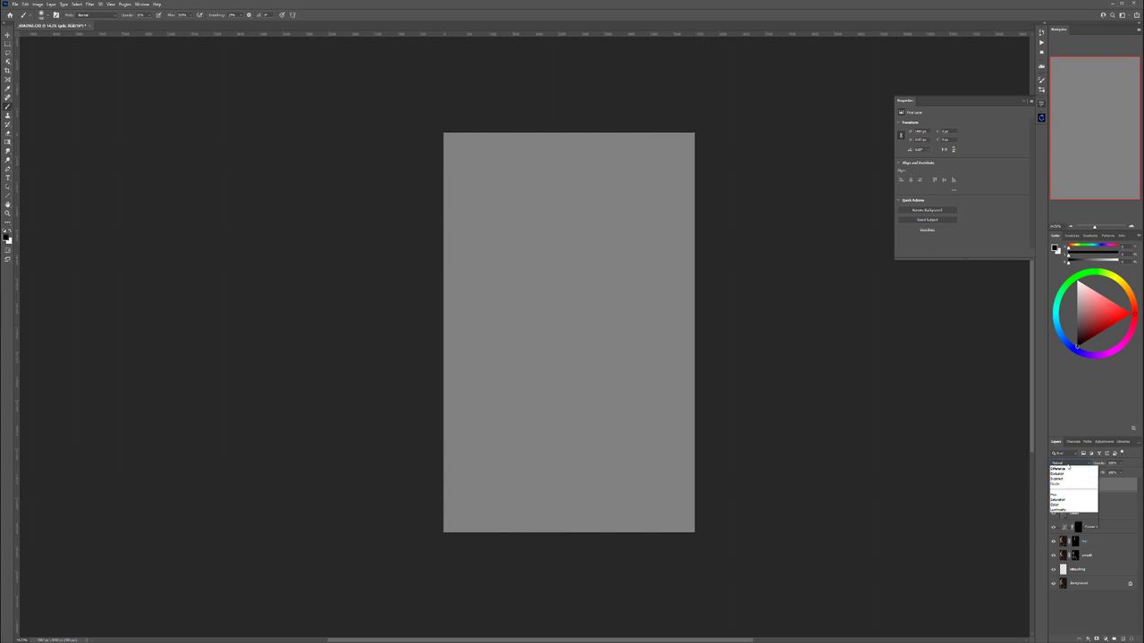
left_click(1069, 552)
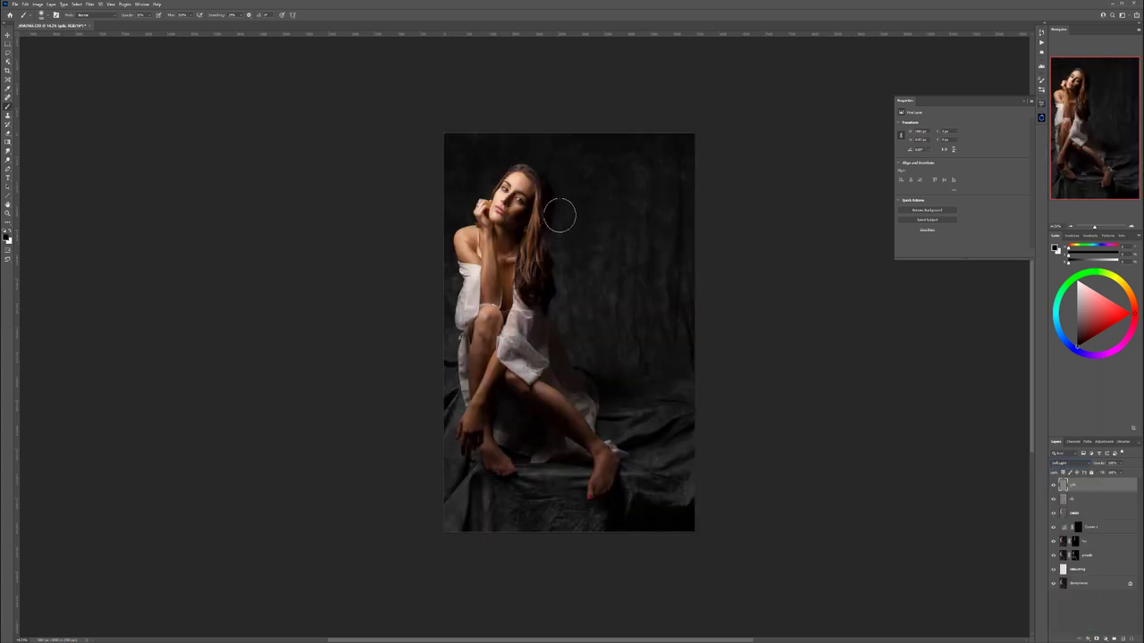
Burn the backdrop and draped floor fabric on the new gray layer with a much larger brush, alternating between black and white
key("bracketright")
key("bracketright")
key("bracketright")
key("bracketright")
key("bracketright")
key("bracketright")
key("bracketright")
key("bracketright")
key("bracketright")
key("bracketright")
key("bracketright")
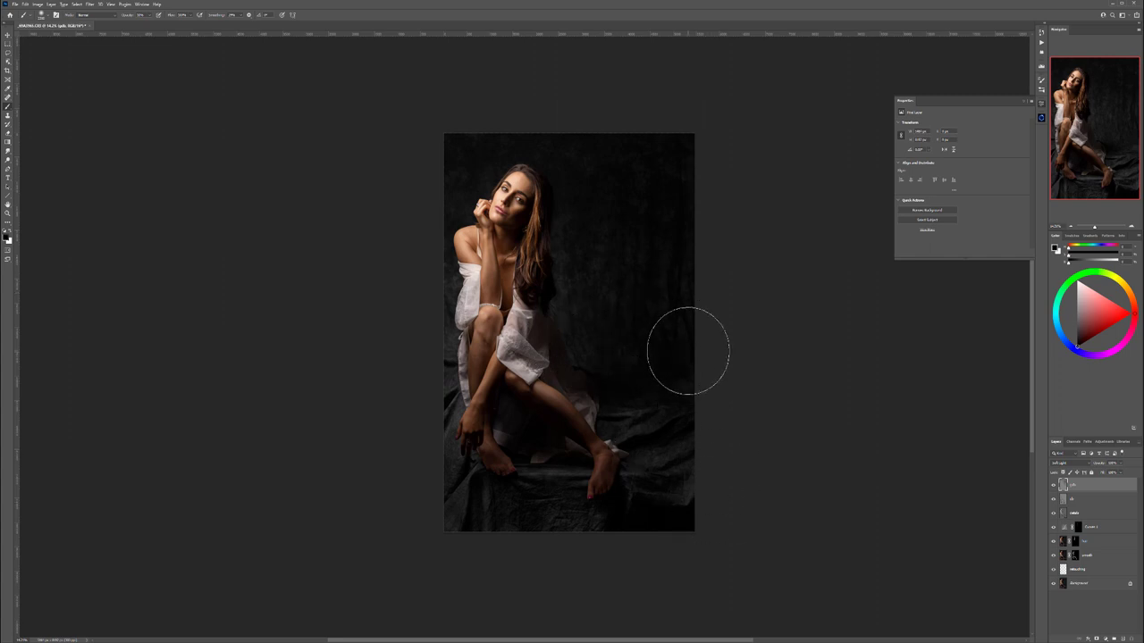
key("x")
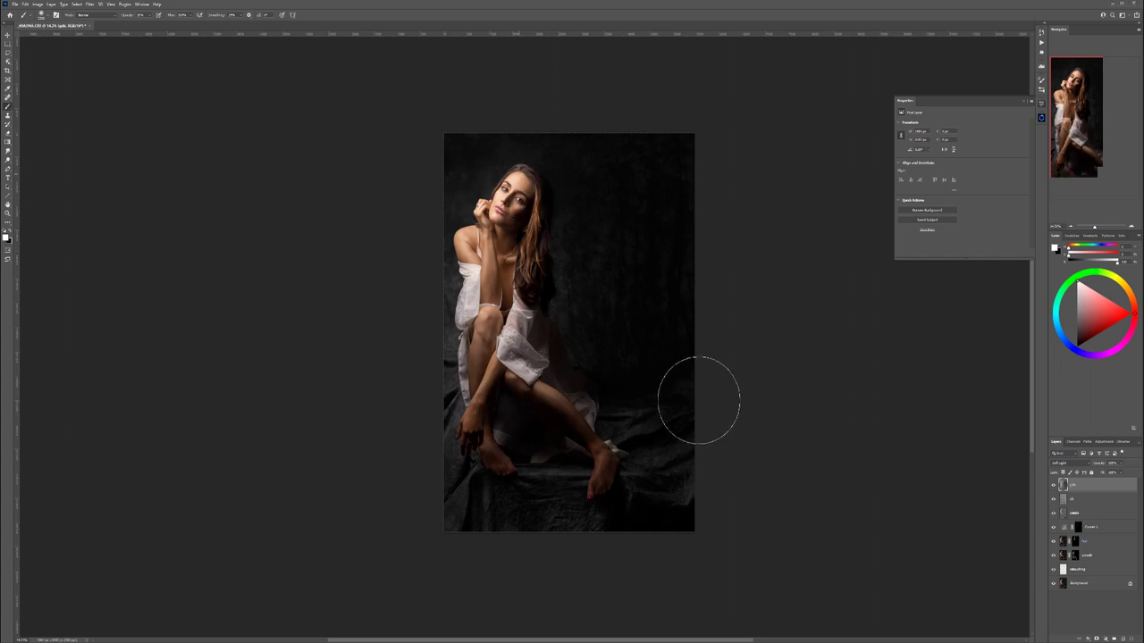
key("x")
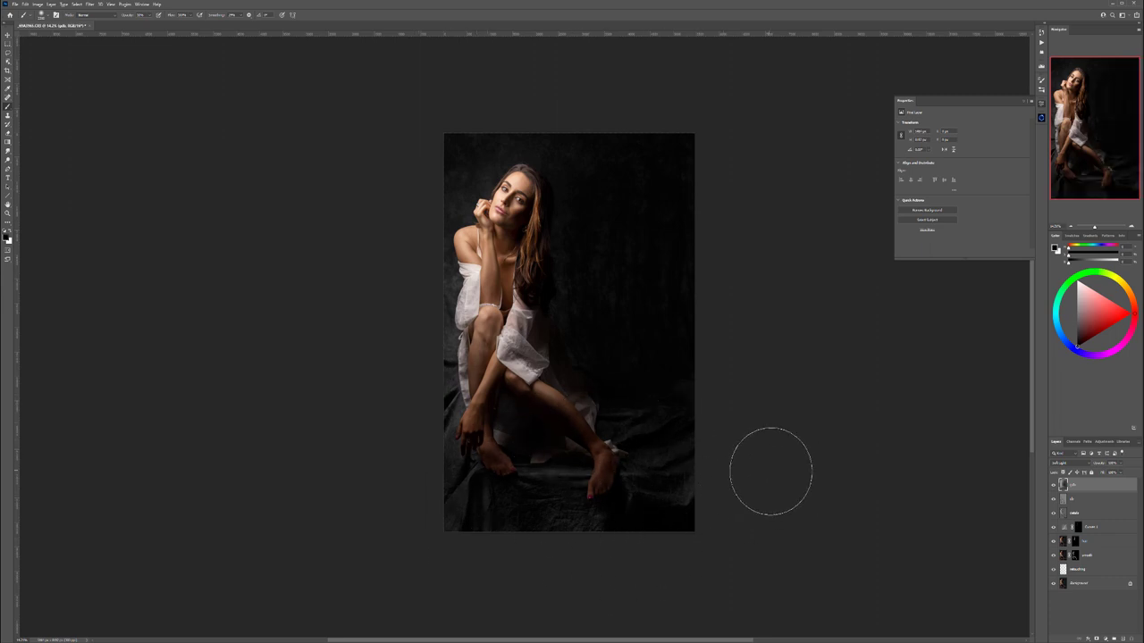
Add a shadow layer above the gray layers and set its blend mode to Multiply
left_click(1122, 638)
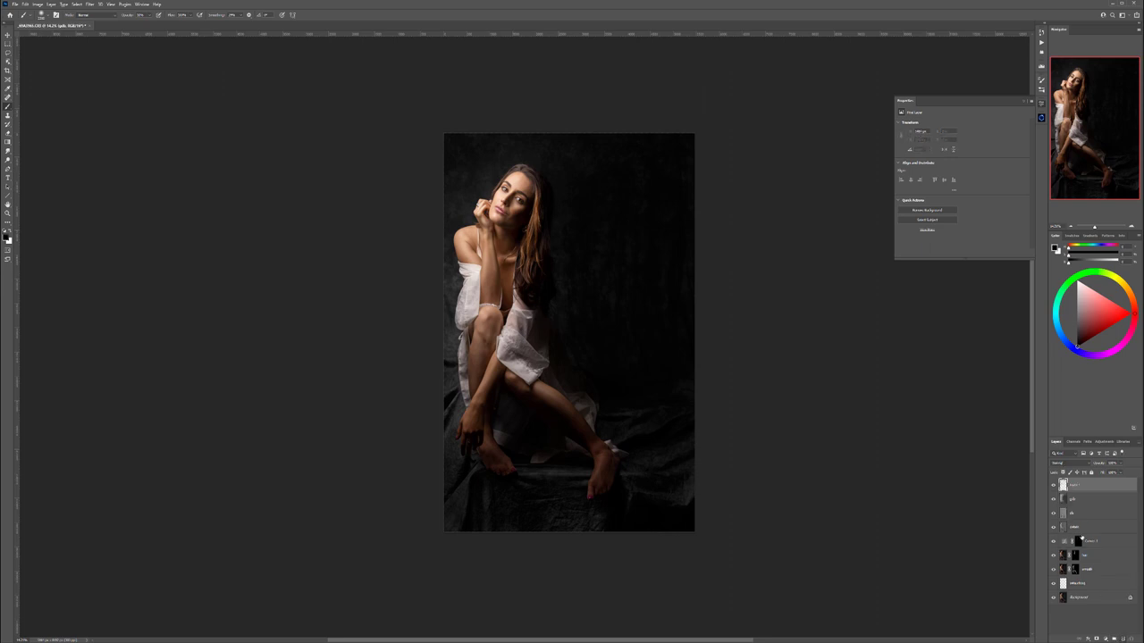
left_click(1069, 463)
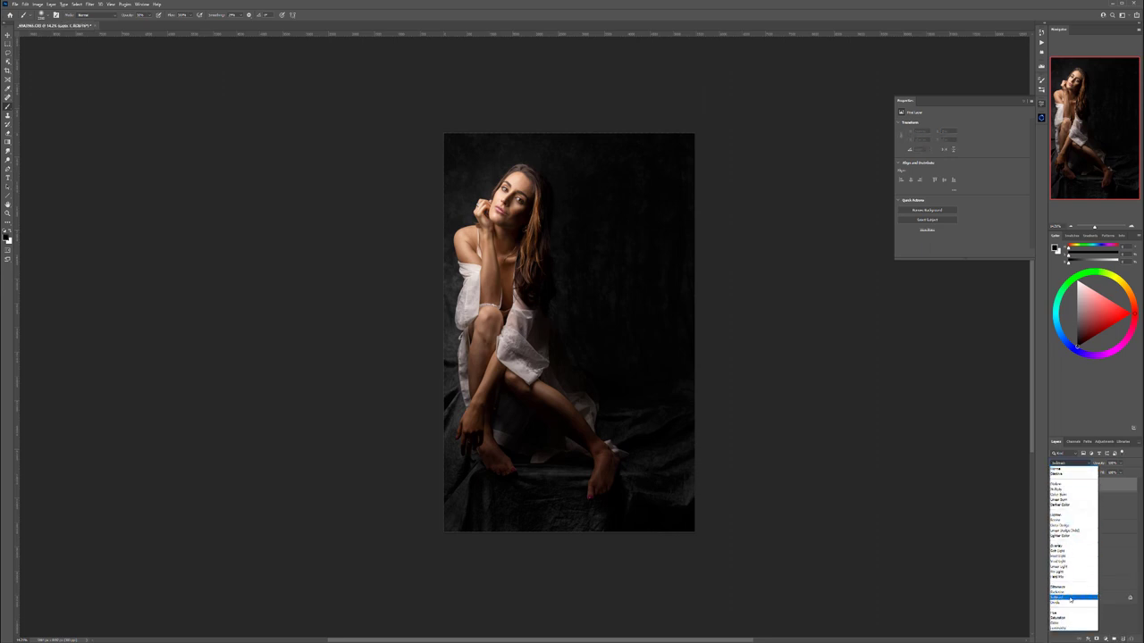
left_click(1063, 489)
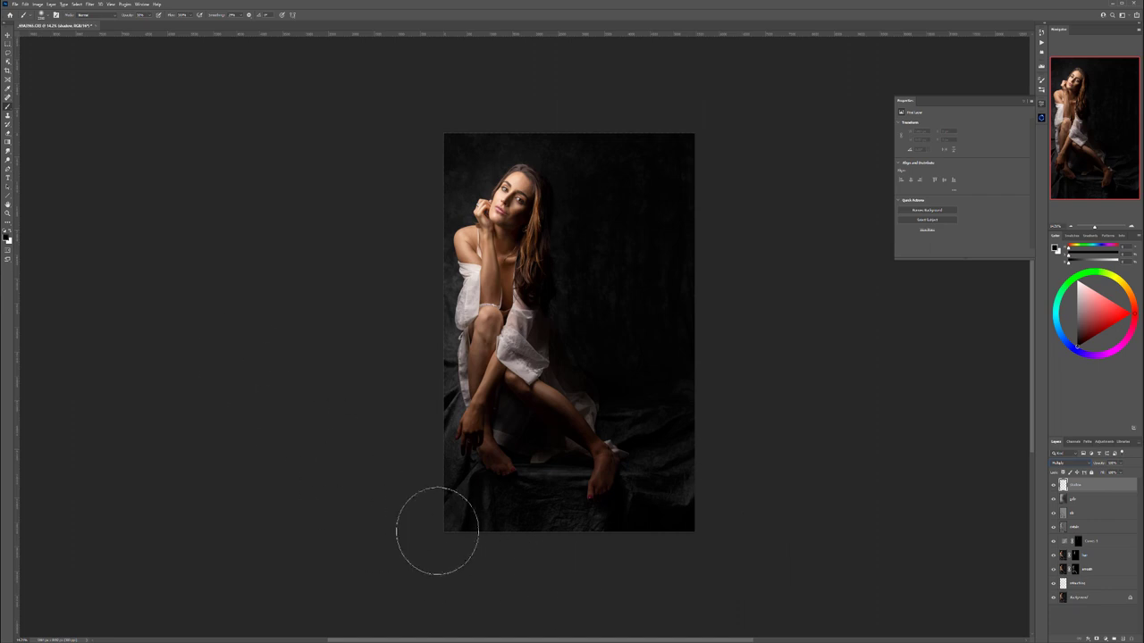
Paint black over the draped fabric along the photo's lower edge and lower right, reducing the brush size for tighter areas
mouse_move(532, 542)
left_mouse_down()
mouse_move(423, 534)
mouse_move(611, 544)
mouse_move(718, 516)
mouse_move(437, 540)
left_mouse_up()
mouse_move(540, 496)
left_mouse_down()
mouse_move(575, 472)
mouse_move(558, 481)
mouse_move(561, 472)
mouse_move(533, 485)
mouse_move(643, 464)
mouse_move(576, 389)
mouse_move(626, 424)
mouse_move(561, 372)
mouse_move(626, 424)
mouse_move(603, 363)
mouse_move(549, 343)
mouse_move(549, 387)
mouse_move(595, 373)
mouse_move(546, 355)
mouse_move(546, 339)
mouse_move(522, 401)
mouse_move(623, 466)
mouse_move(579, 382)
mouse_move(683, 483)
mouse_move(635, 458)
mouse_move(596, 492)
mouse_move(602, 505)
mouse_move(527, 522)
mouse_move(520, 471)
mouse_move(462, 529)
mouse_move(550, 506)
mouse_move(447, 397)
mouse_move(460, 521)
mouse_move(436, 491)
mouse_move(442, 307)
mouse_move(465, 481)
mouse_move(547, 535)
mouse_move(686, 523)
mouse_move(711, 487)
mouse_move(668, 486)
mouse_move(693, 420)
left_mouse_up()
key("bracketleft")
key("bracketleft")
key("bracketleft")
key("bracketleft")
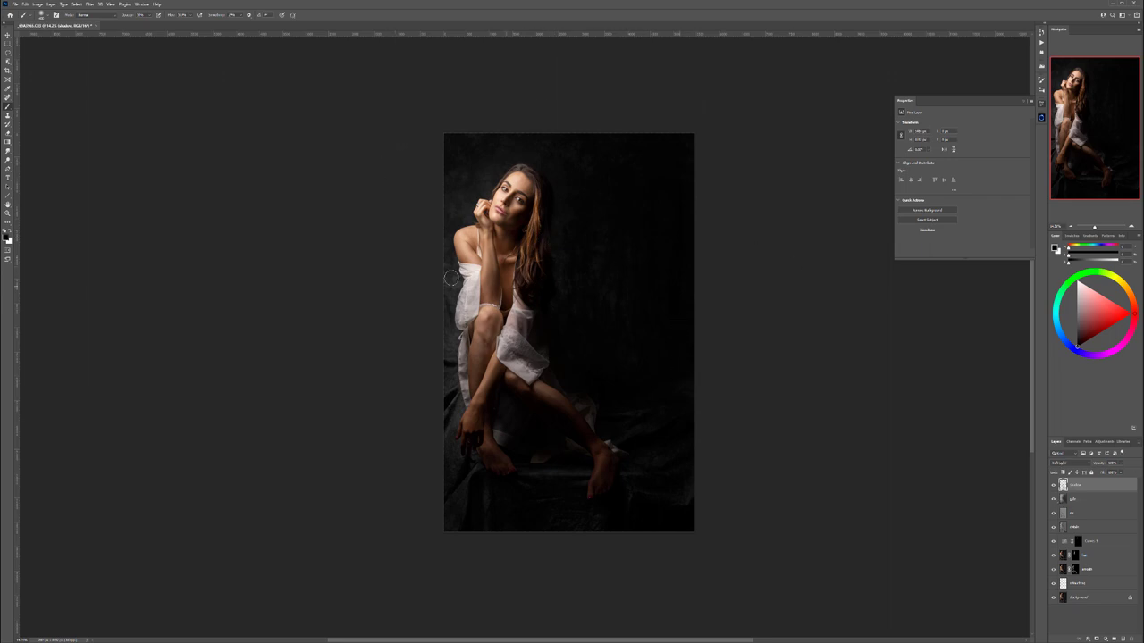
Return to the Soft Light gray layer just below the shadow layer and dodge around the subject with an enlarged white brush
key("alt+bracketleft")
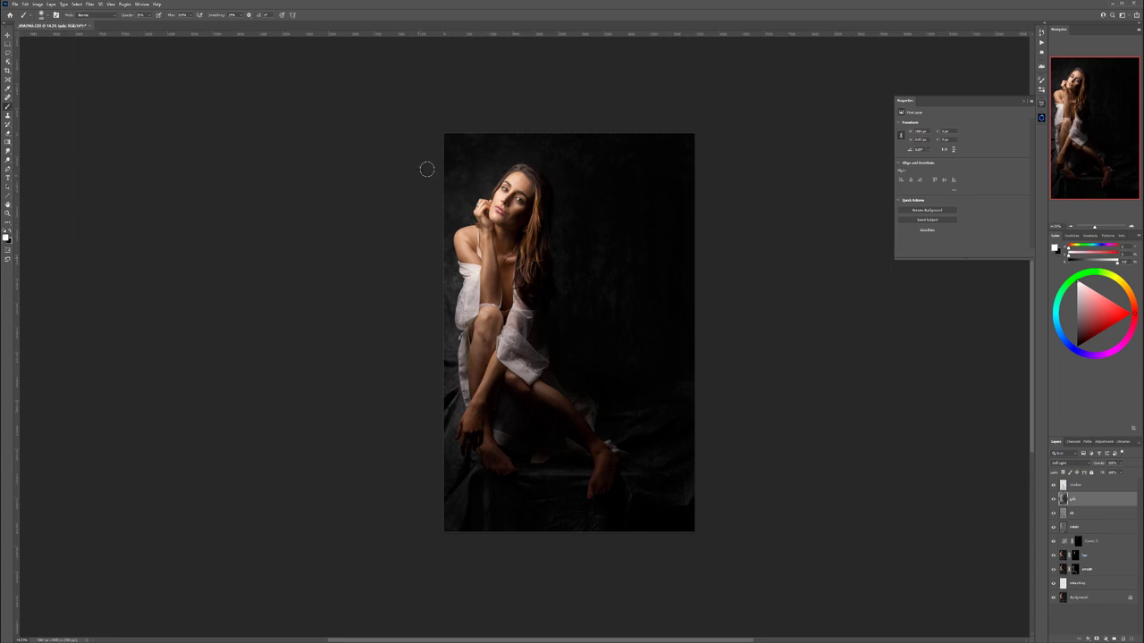
key("bracketright")
key("bracketright")
key("bracketright")
key("bracketright")
key("bracketright")
key("bracketright")
key("bracketright")
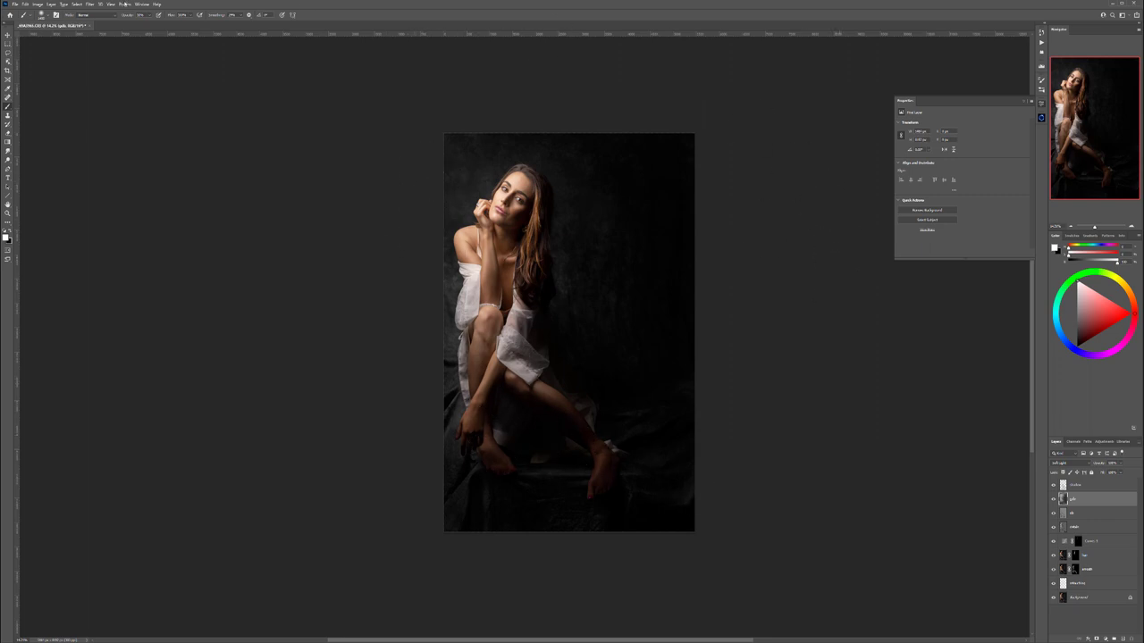
Group all layers above the background and name the group retouching
key("v")
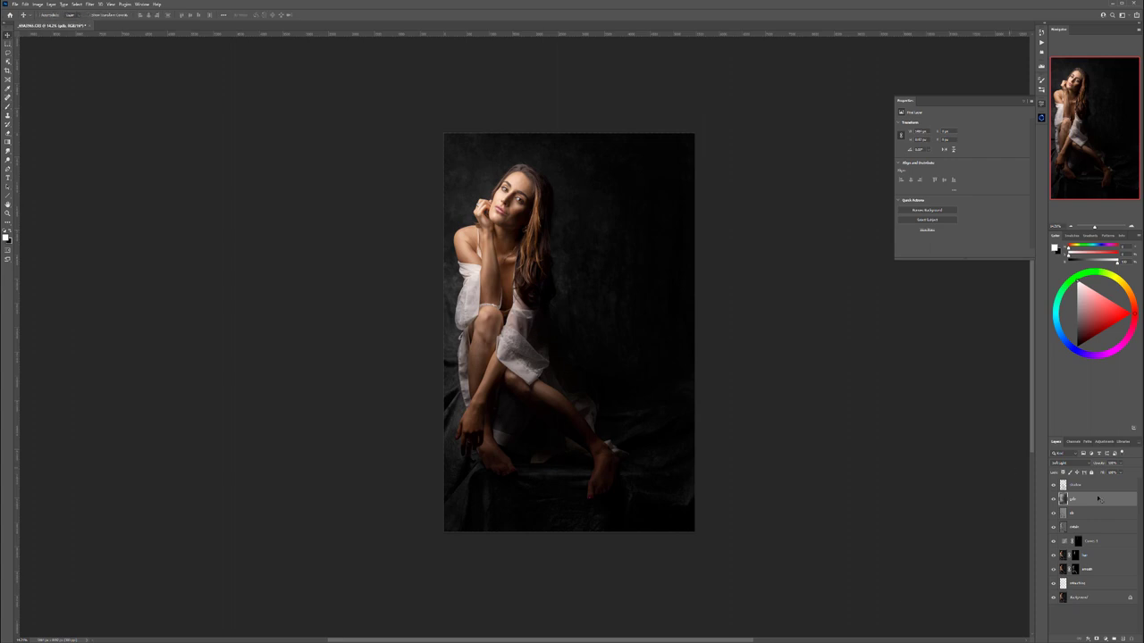
key("alt+bracketright")
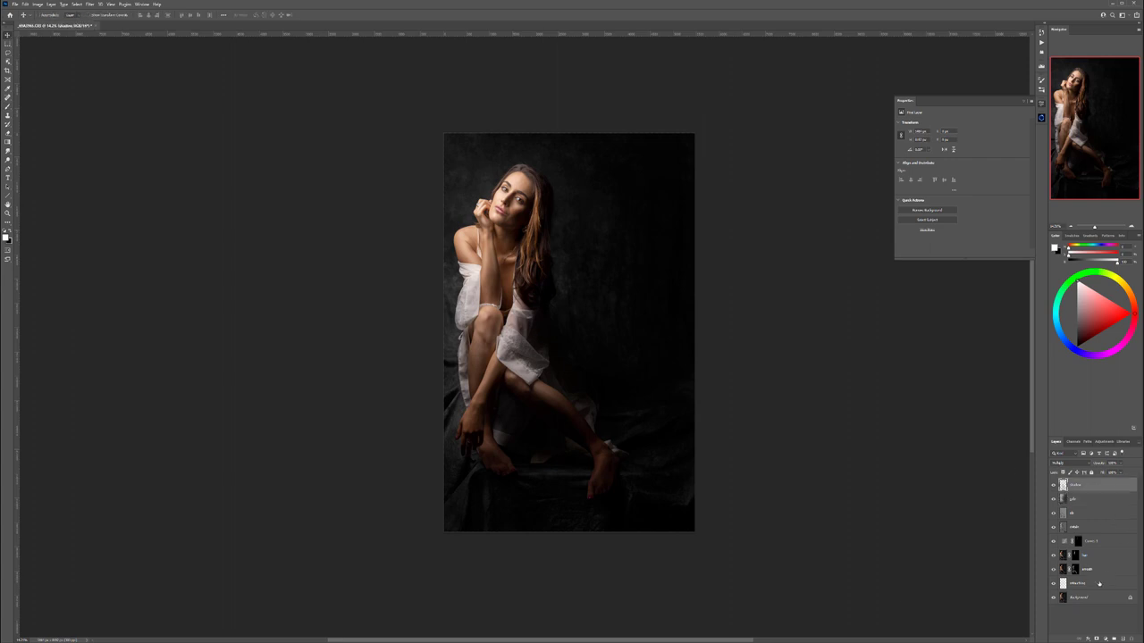
left_click(1098, 586, "shift")
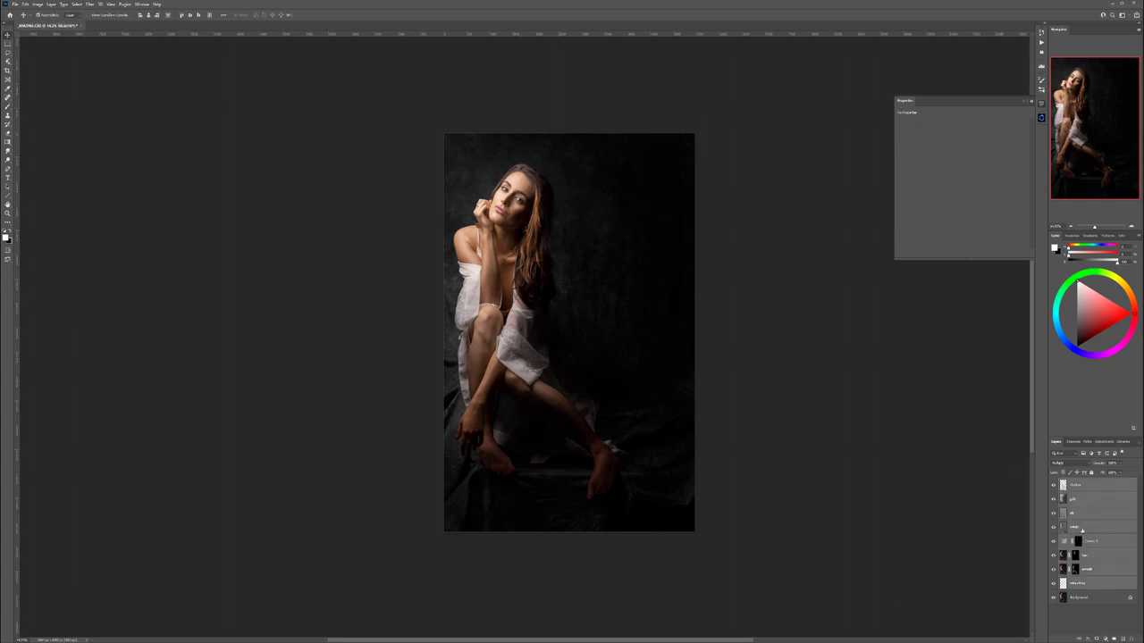
key("ctrl+g")
double_click(1078, 481)
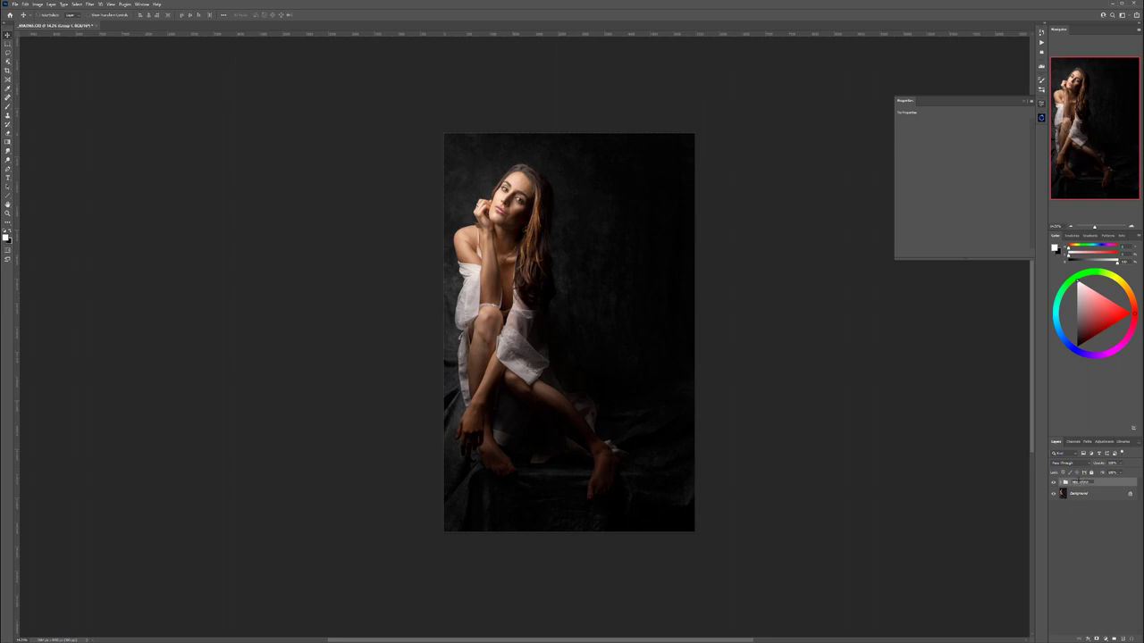
type("Retouching")
key("Return")
Compare the portrait with the retouching group hidden and shown
left_click(1054, 483)
left_click(1054, 482)
left_click(1054, 482)
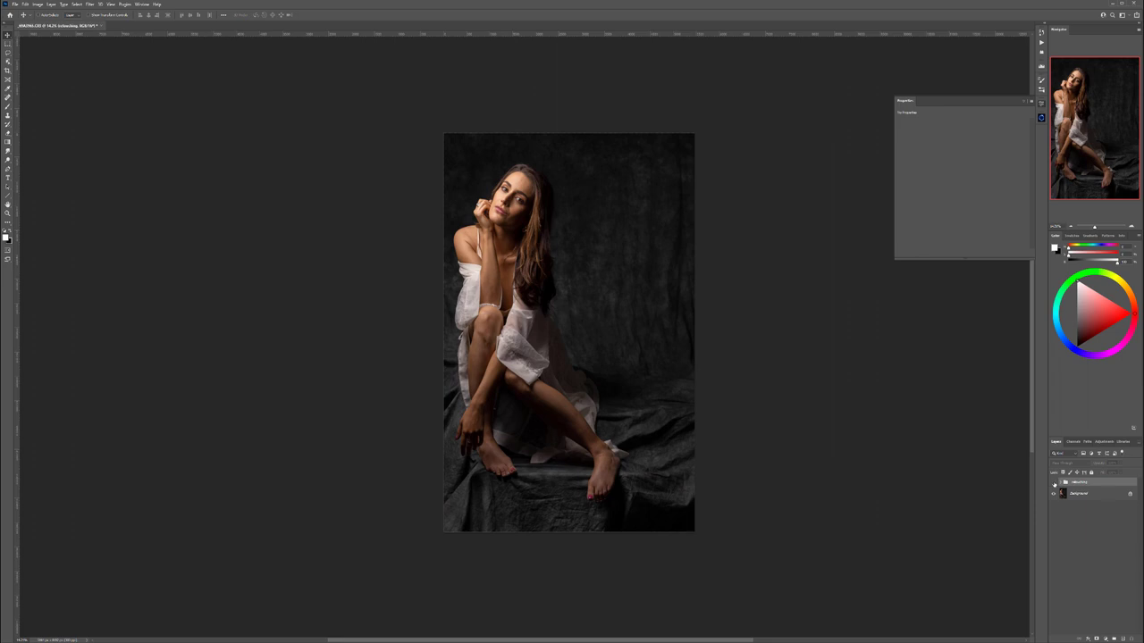
left_click(1054, 483)
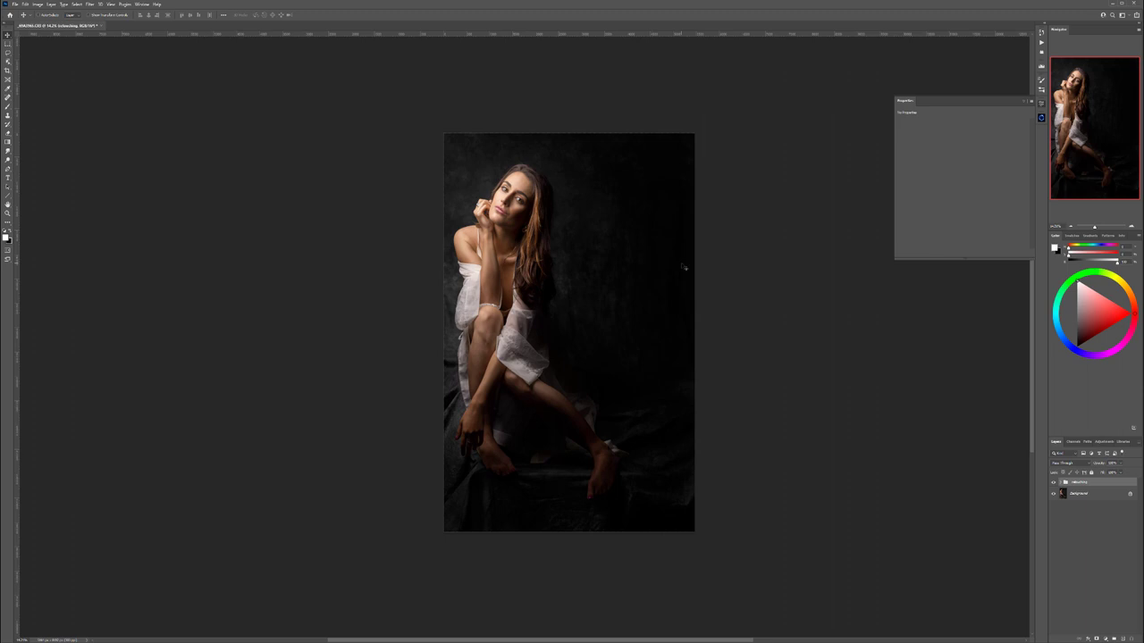
Add a layer named grain above the retouching group and fill it with 50% gray
left_click(1105, 640)
left_click(1072, 593)
left_click(1124, 640)
double_click(1077, 485)
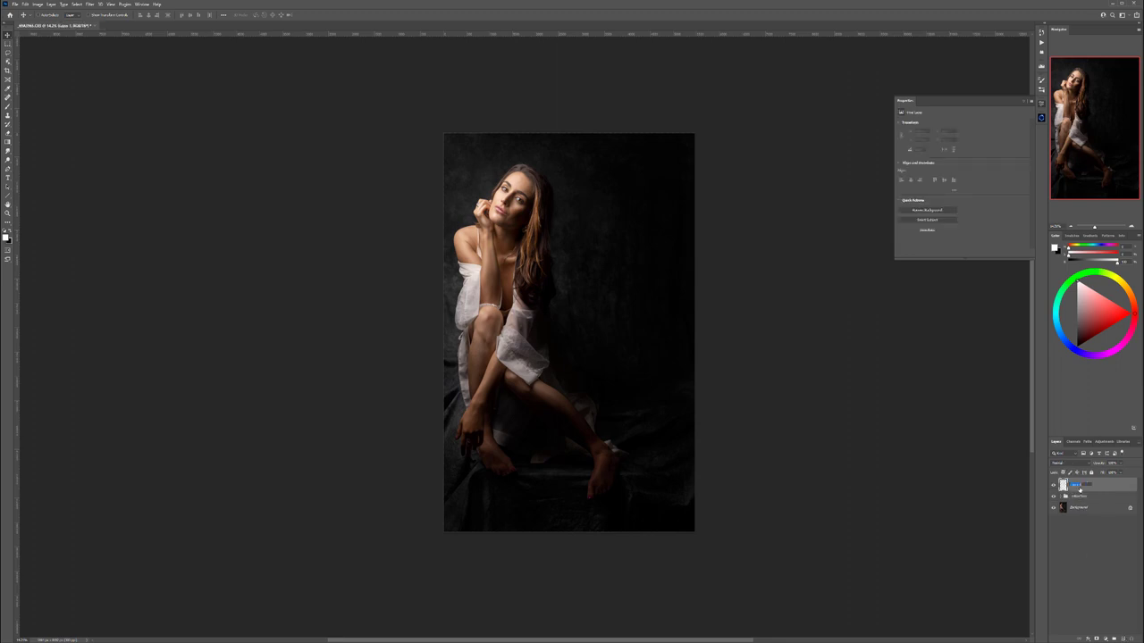
type("grain")
key("Return")
scroll(503, 195, "up", 5)
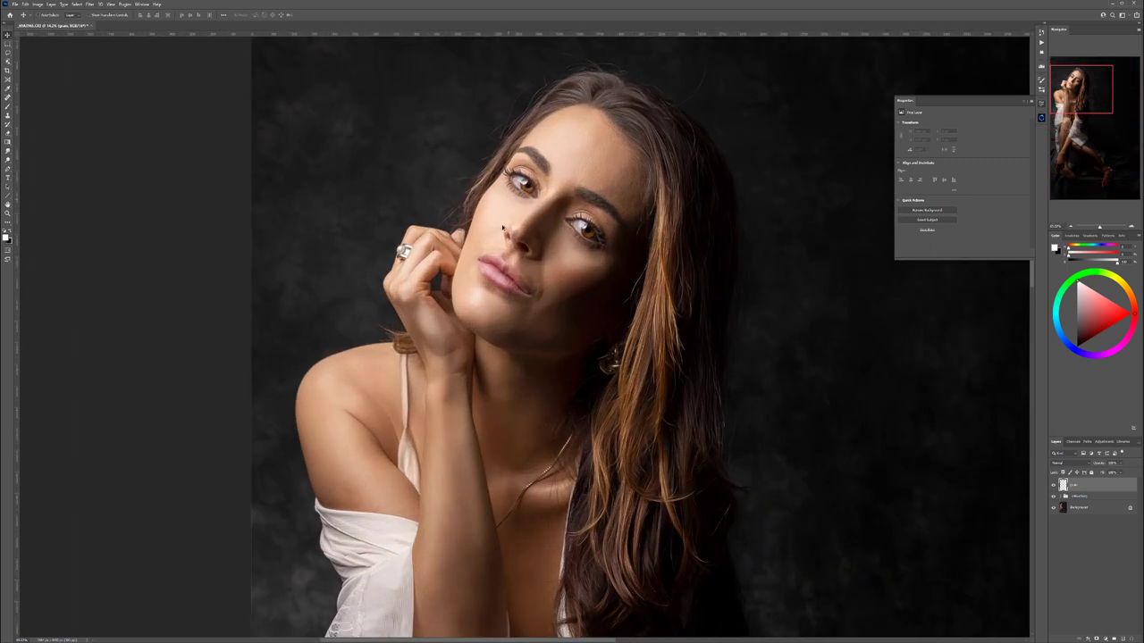
scroll(524, 224, "up", 3)
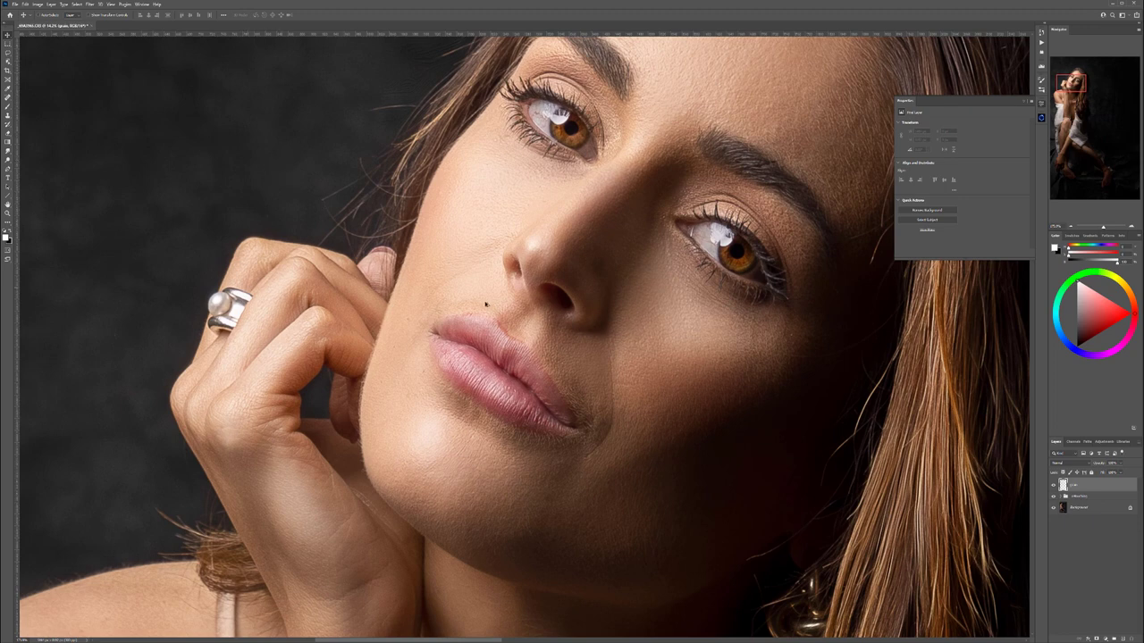
scroll(486, 305, "down", 5)
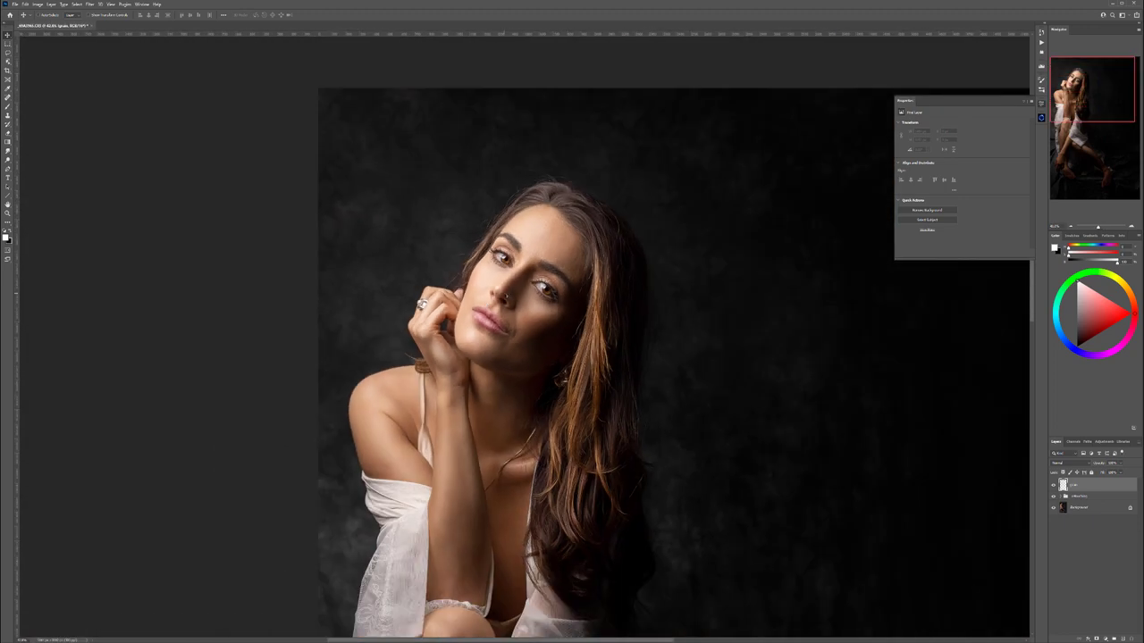
key("shift+F5")
key("Return")
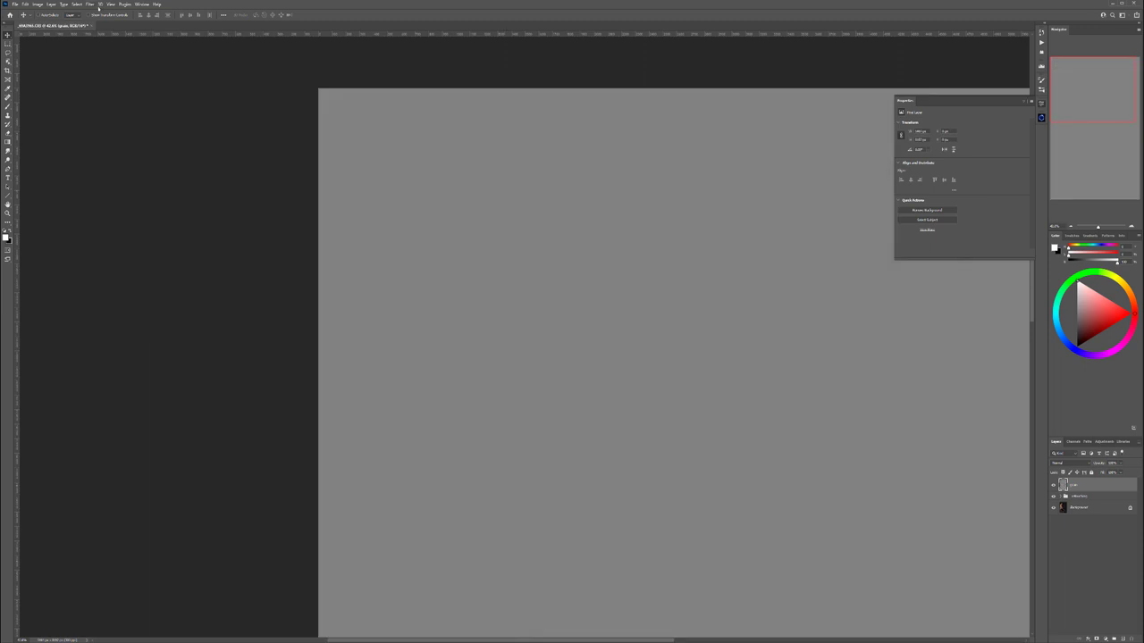
Apply the Add Noise filter to the grain layer and set its blend mode to Soft Light
left_click(92, 5)
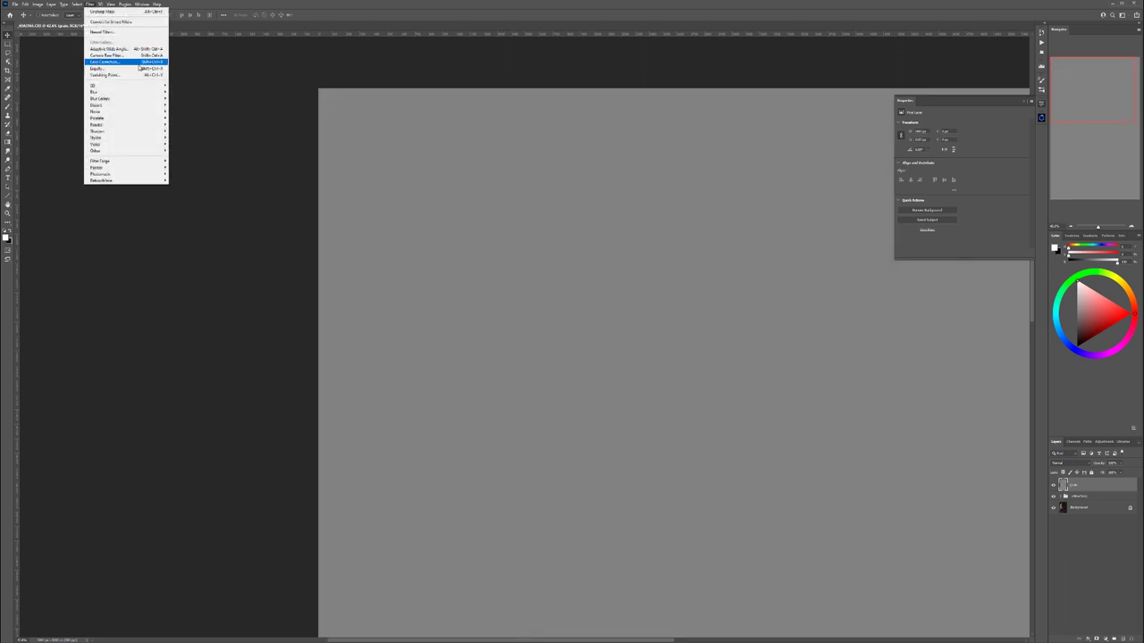
mouse_move(134, 110)
left_click(186, 112)
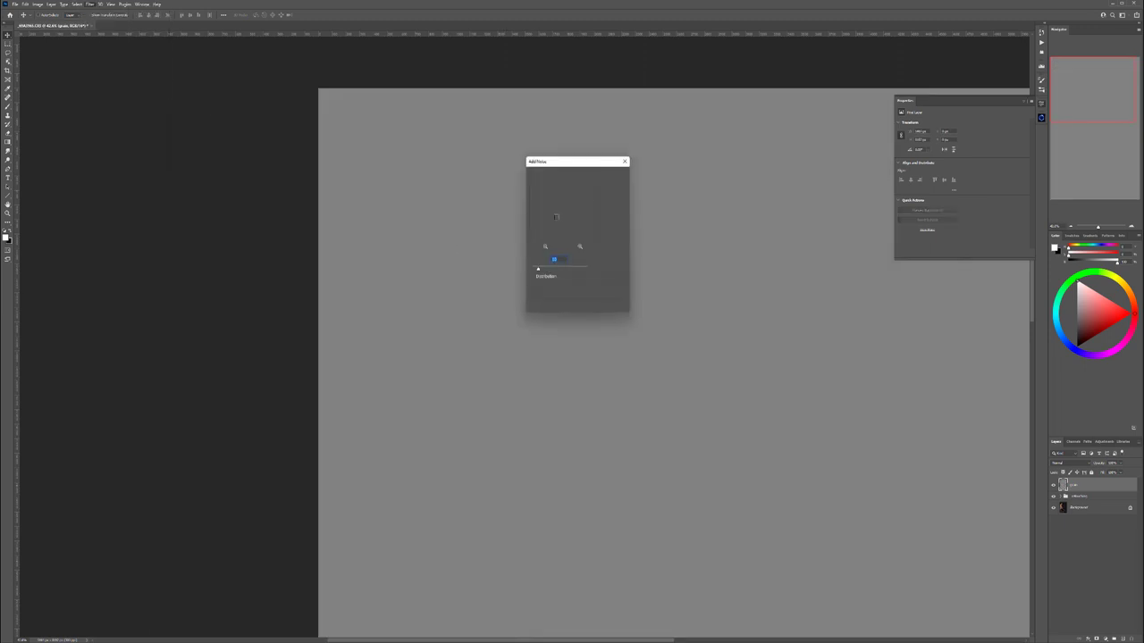
key("Return")
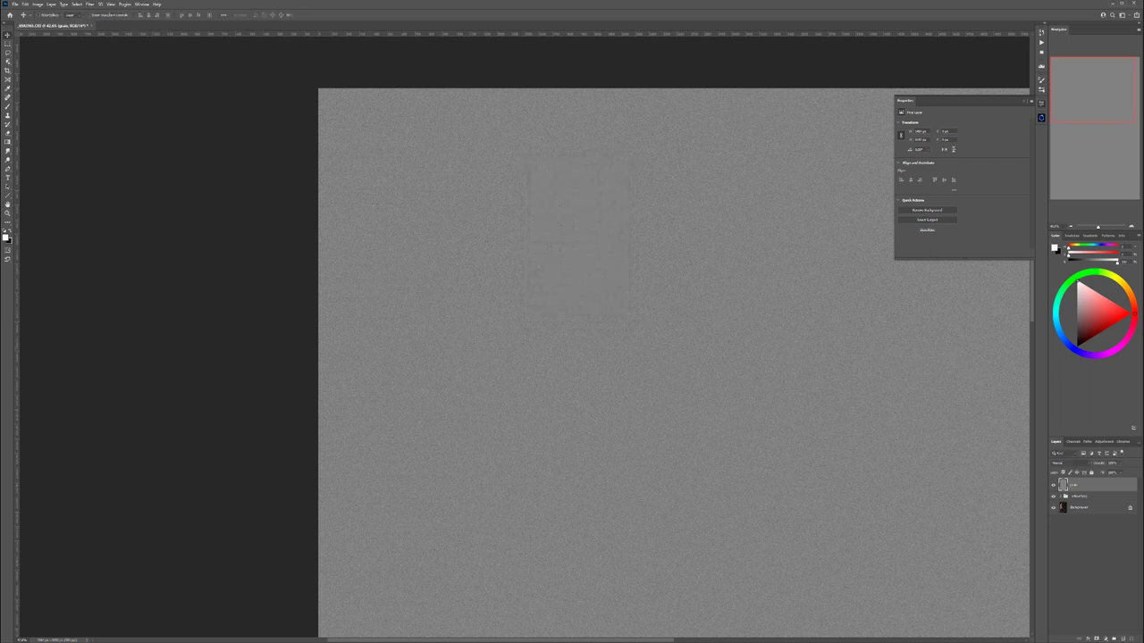
left_click(1088, 464)
left_click(1072, 551)
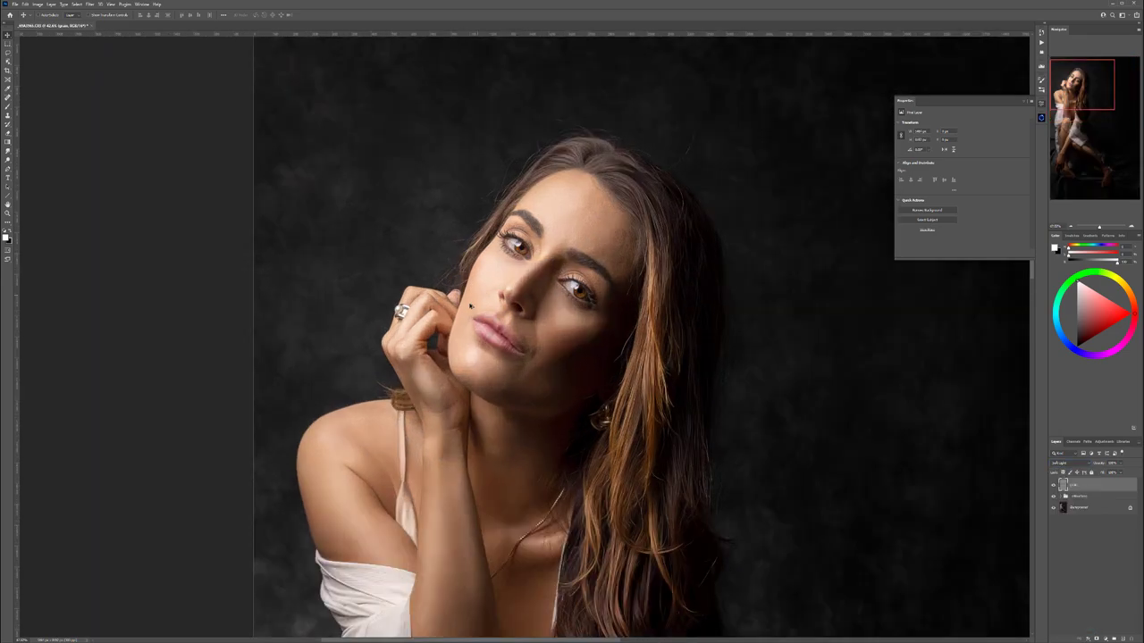
Lower the grain layer's opacity, checking the noise on the face up close and across the whole portrait
scroll(472, 311, "up", 4)
scroll(465, 337, "up", 2)
scroll(464, 337, "down", 1)
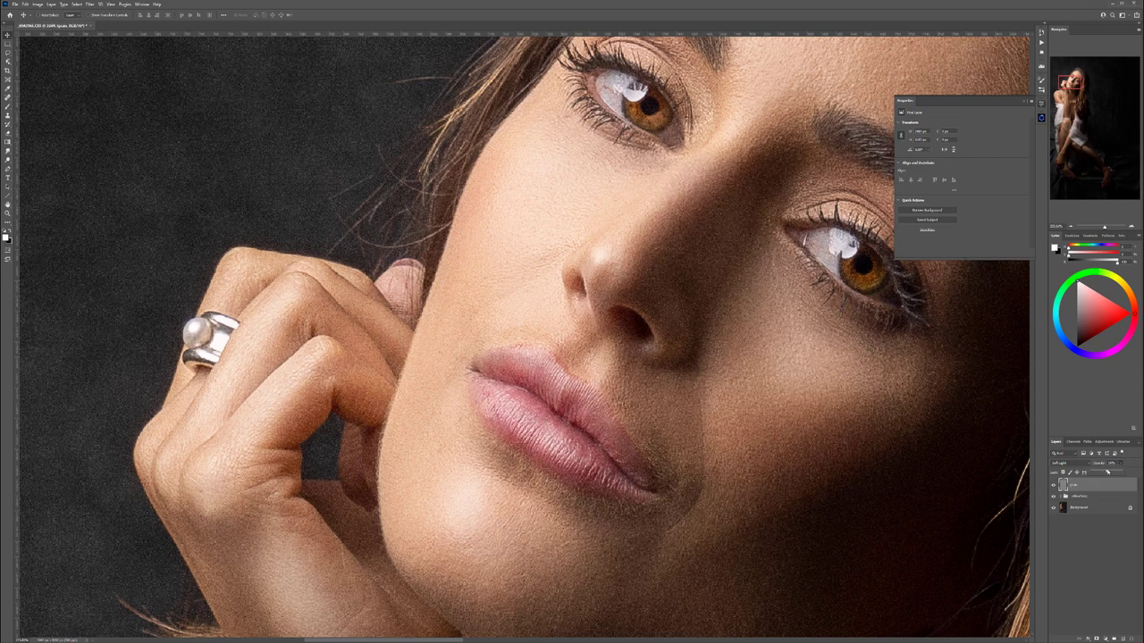
left_click_drag(1107, 472, 1104, 472)
scroll(319, 241, "down", 1)
scroll(319, 240, "down", 5)
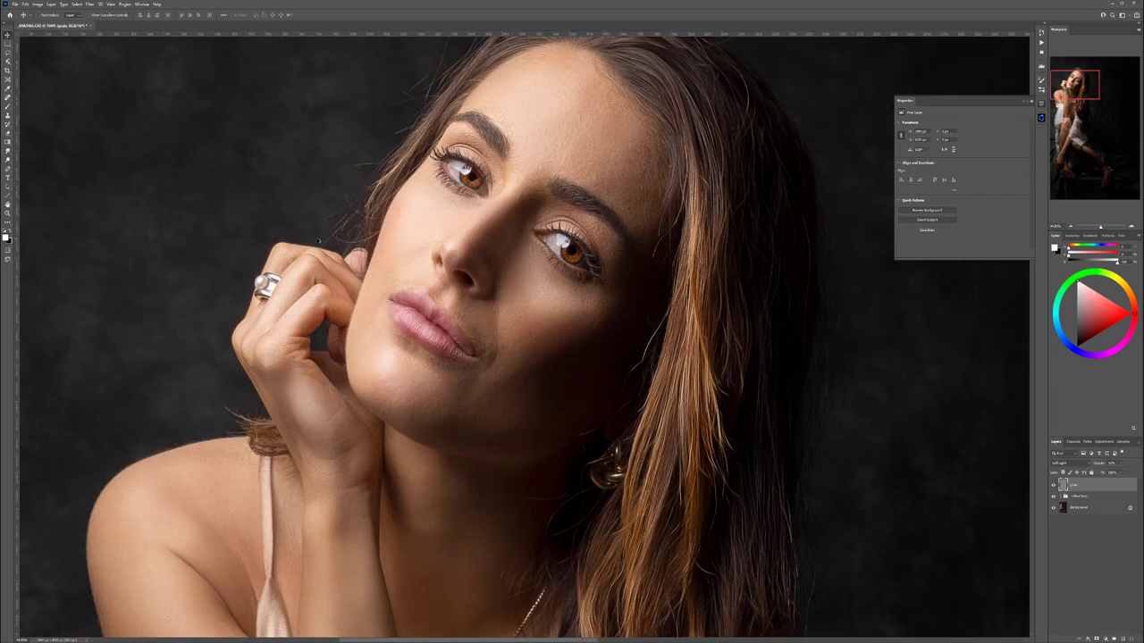
scroll(401, 159, "down", 3)
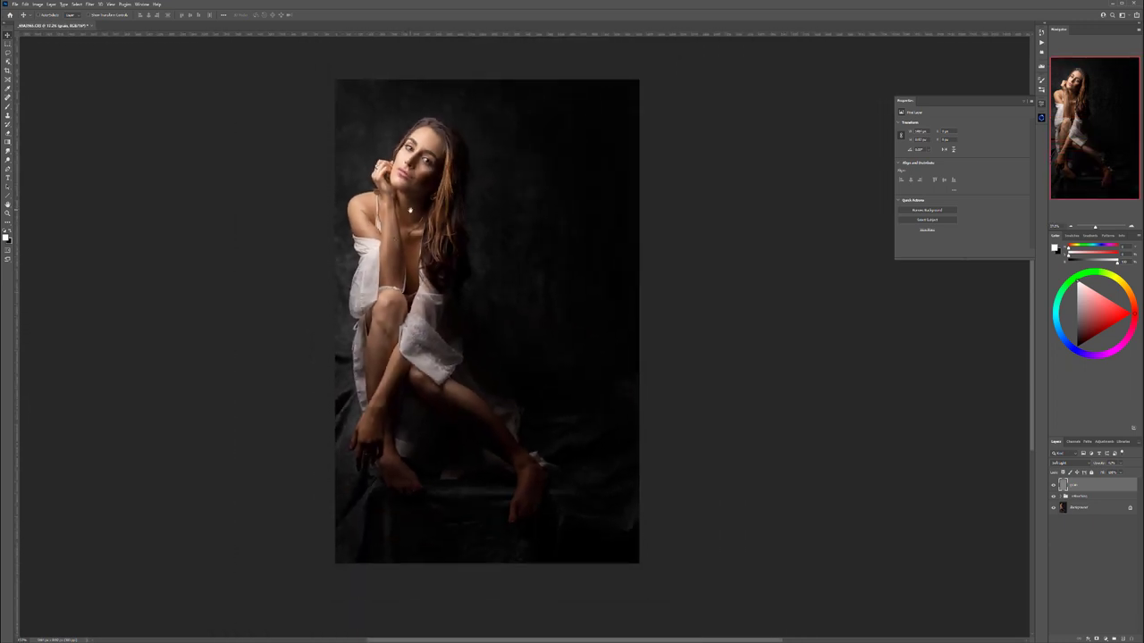
Add a Selective Color adjustment above the grain layer and reduce yellow and black in the Blacks for a blue shadow tint
left_click_drag(410, 210, 436, 251)
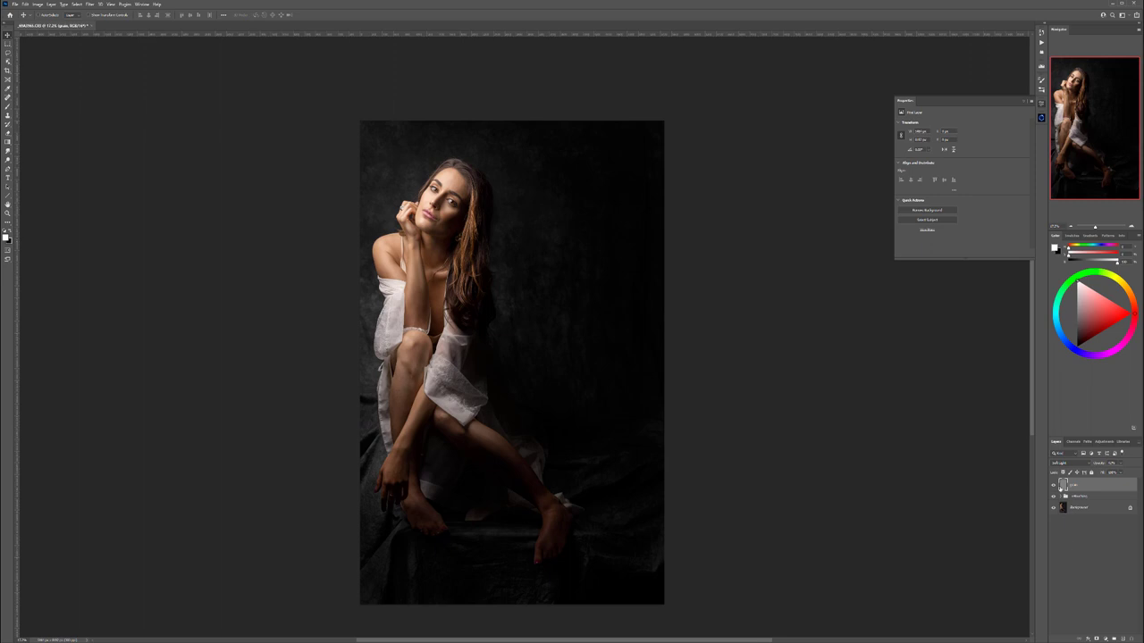
left_click(1107, 638)
left_click(1121, 627)
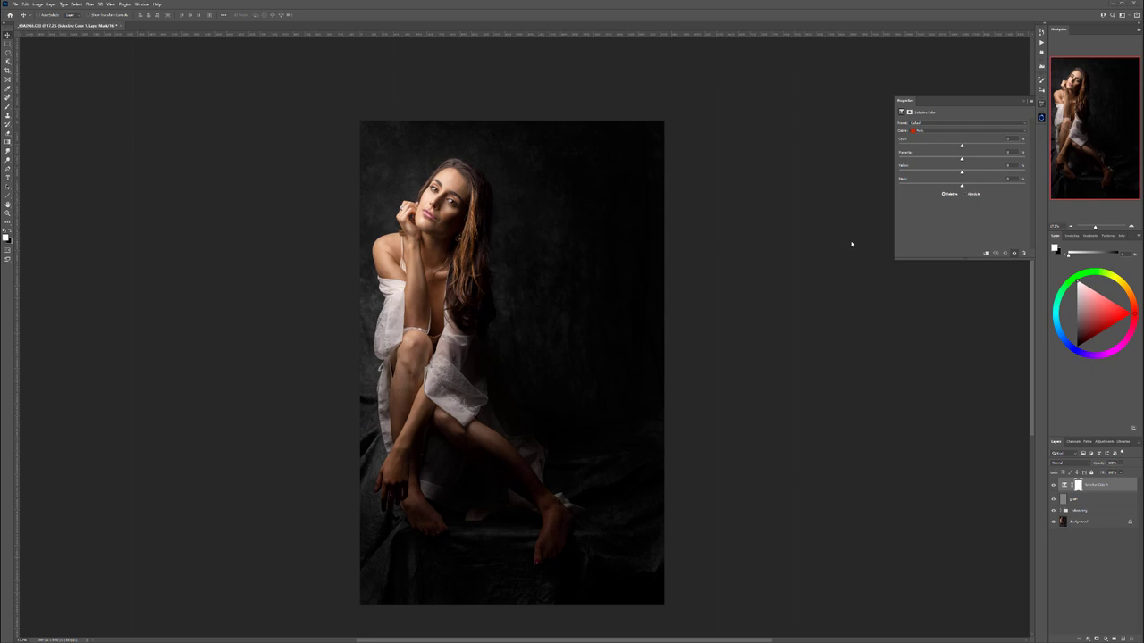
left_click(921, 131)
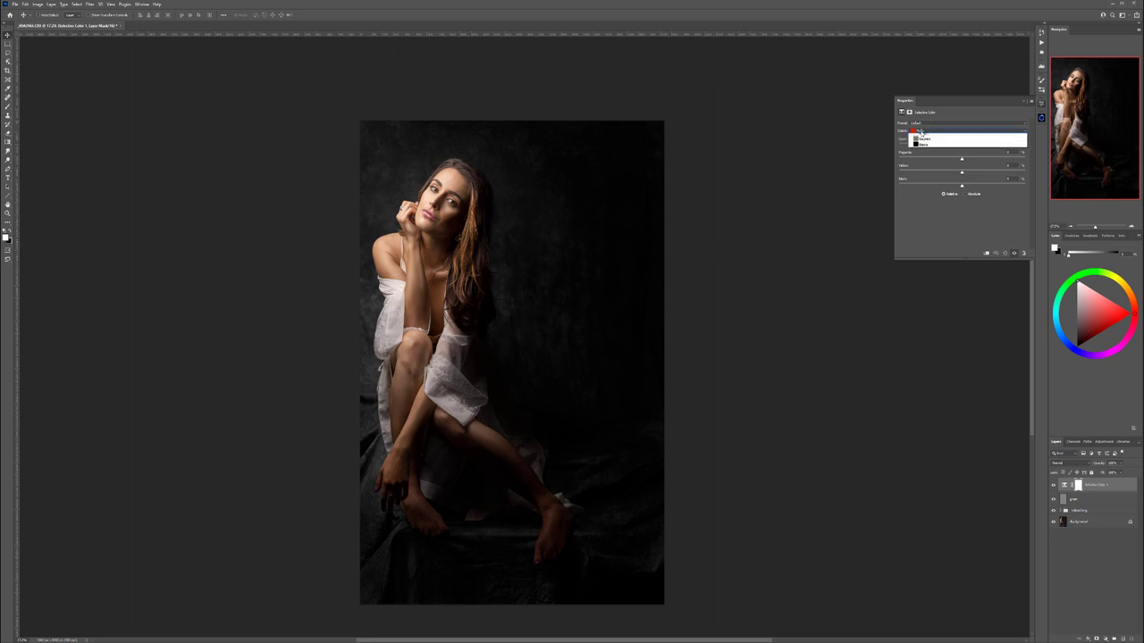
left_click(925, 181)
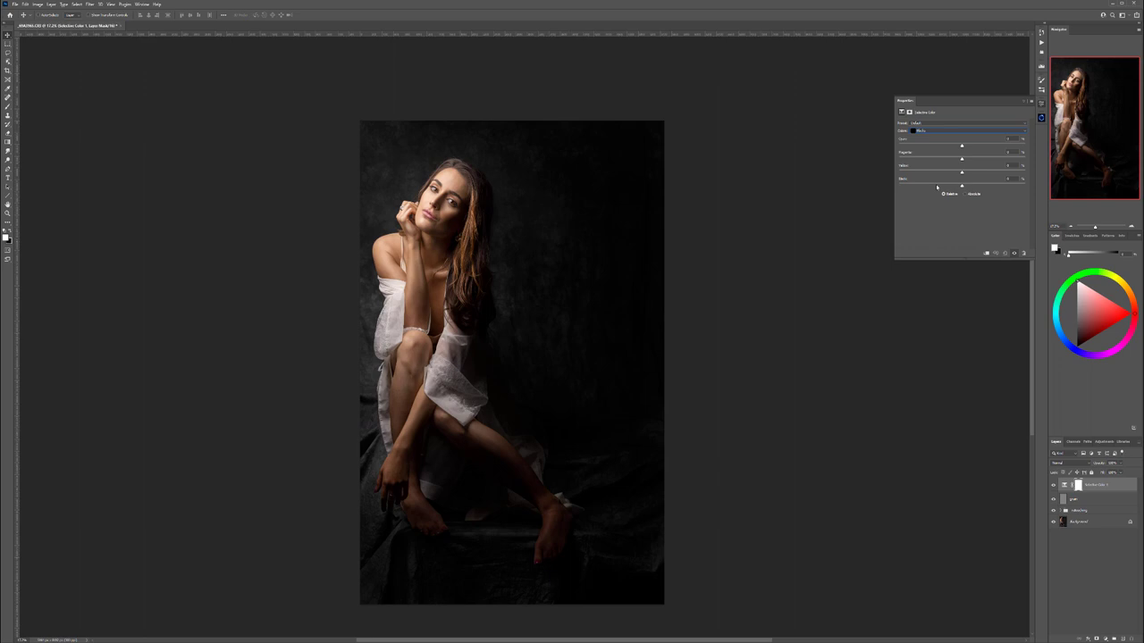
mouse_move(962, 188)
left_mouse_down()
mouse_move(916, 187)
mouse_move(962, 187)
left_mouse_up()
left_click_drag(963, 173, 959, 170)
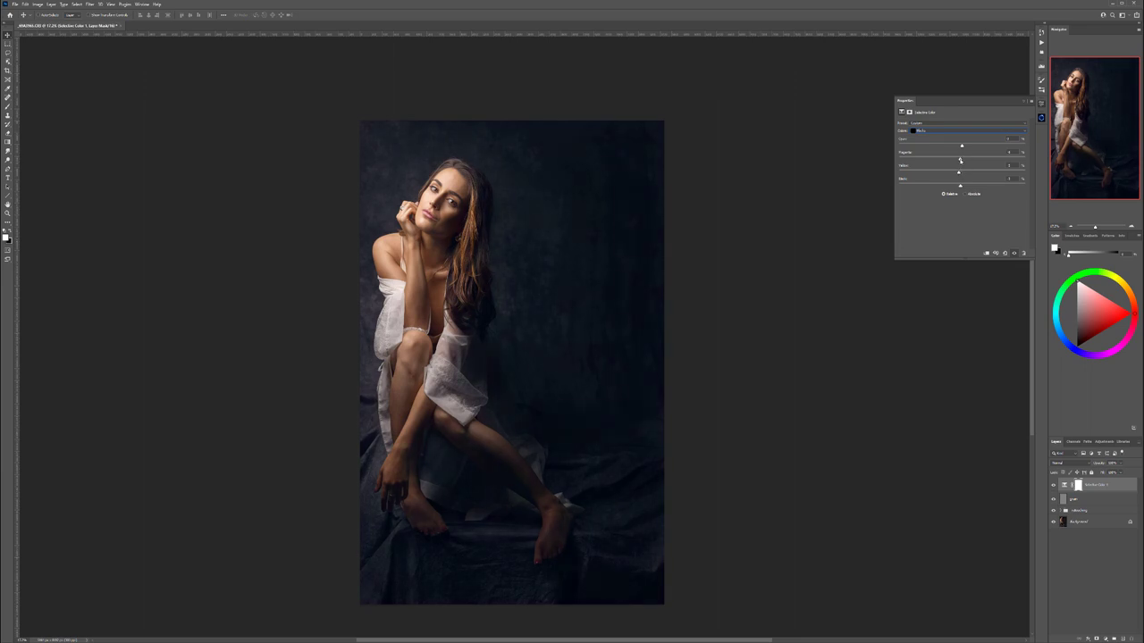
left_click_drag(963, 147, 962, 147)
Adjust the Neutrals in the Selective Color layer to shift the portrait's midtones toward teal
left_click(936, 131)
left_click(931, 178)
left_click_drag(974, 188, 957, 147)
Brighten the Whites in the Selective Color layer by reducing black, and adjust their cyan and yellow amounts
left_click(967, 130)
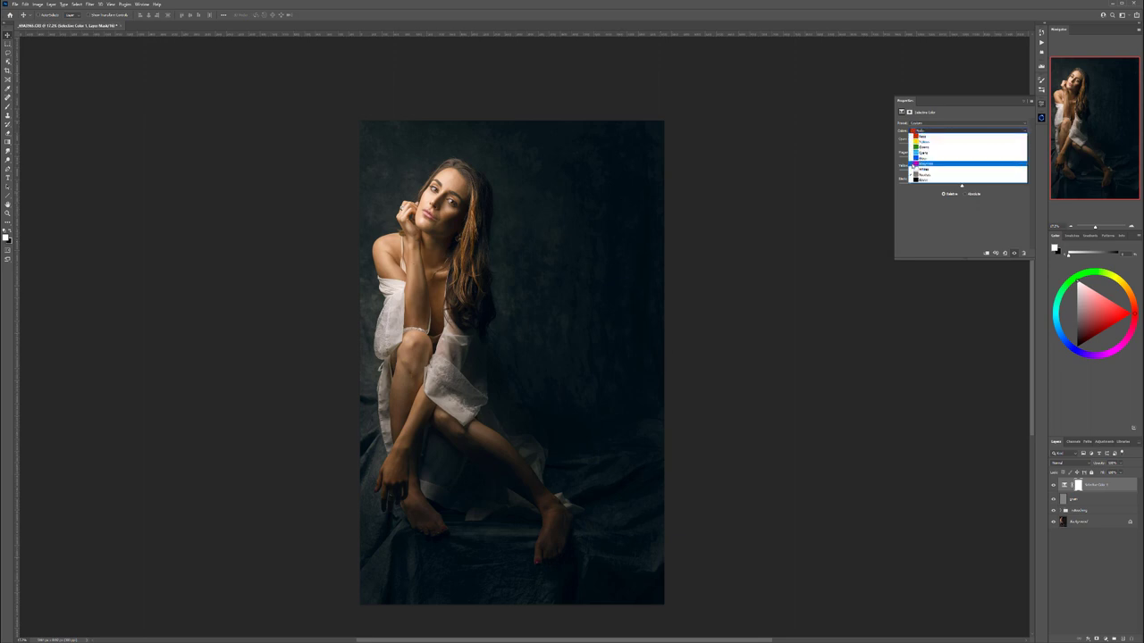
left_click(958, 170)
mouse_move(962, 186)
left_mouse_down()
mouse_move(978, 186)
mouse_move(958, 191)
left_mouse_up()
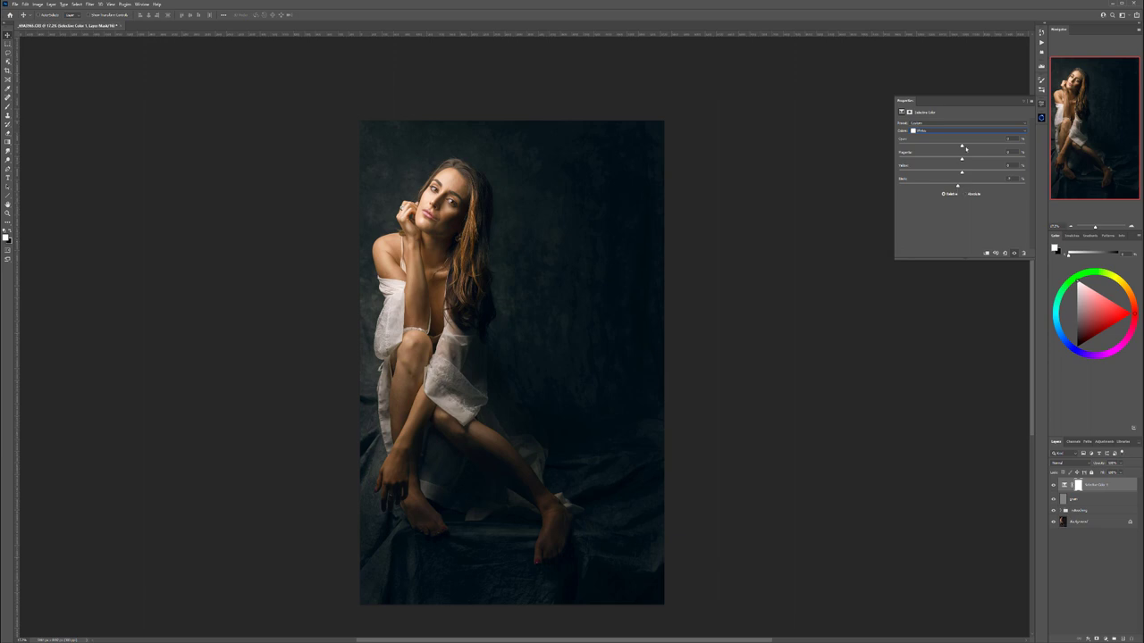
mouse_move(961, 146)
left_mouse_down()
mouse_move(1013, 146)
mouse_move(976, 145)
left_mouse_up()
left_click_drag(962, 173, 965, 173)
Adjust the black, yellow, cyan and magenta amounts of the Reds in the Selective Color layer to refine the skin tones
left_click(937, 132)
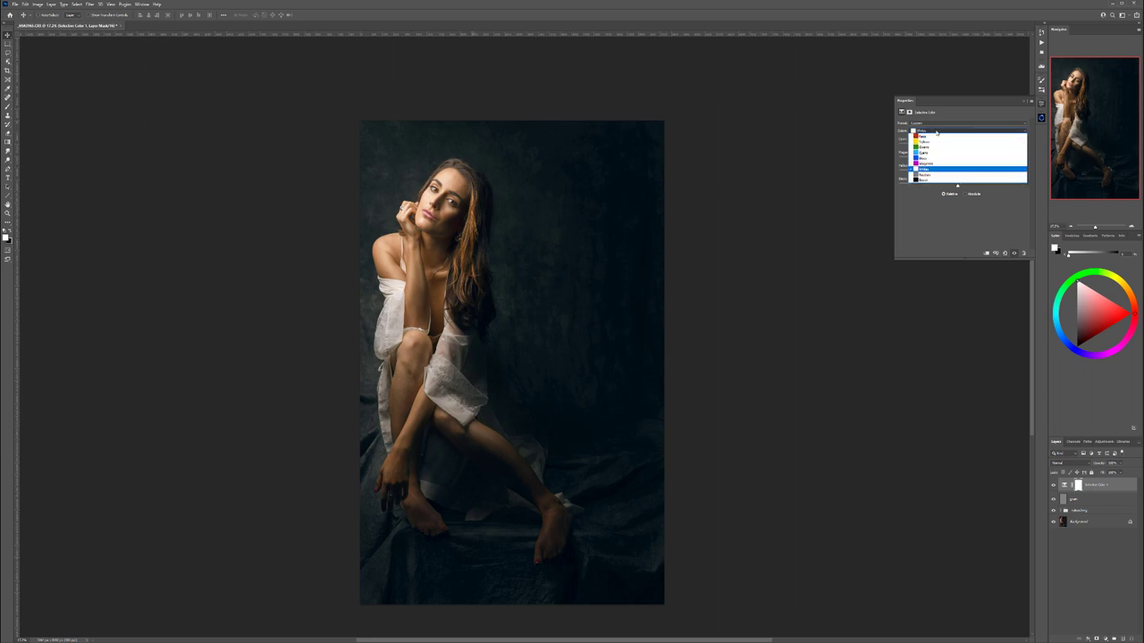
left_click(924, 136)
mouse_move(963, 185)
left_mouse_down()
mouse_move(1027, 179)
mouse_move(835, 197)
mouse_move(967, 187)
left_mouse_up()
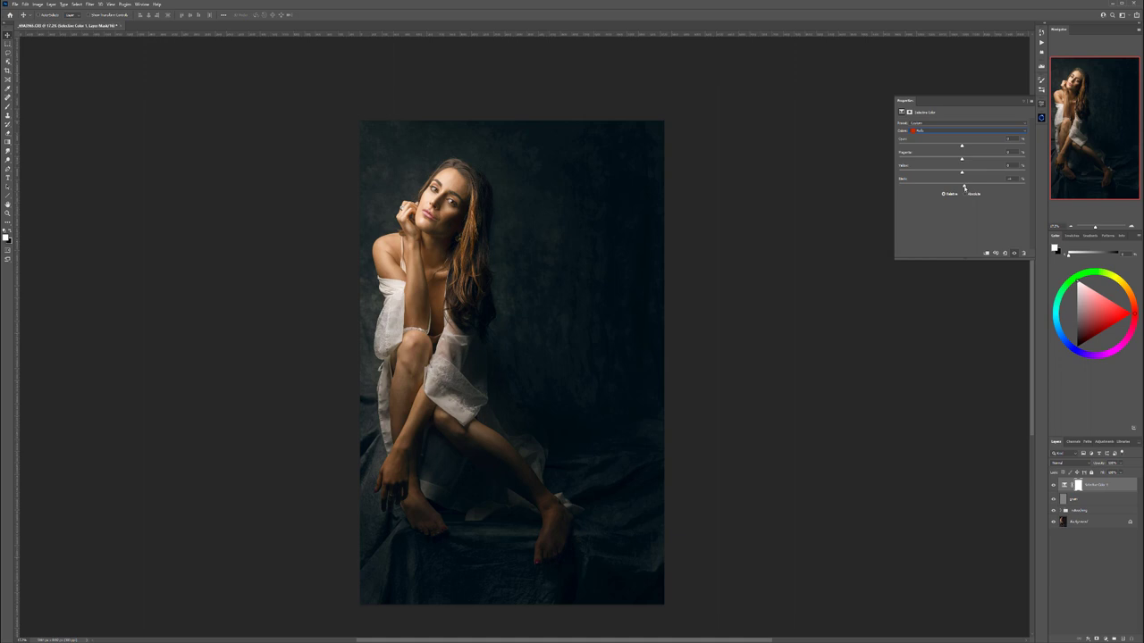
mouse_move(962, 170)
left_mouse_down()
mouse_move(986, 173)
mouse_move(918, 177)
mouse_move(945, 174)
left_mouse_up()
left_click_drag(972, 147, 961, 162)
Compare the portrait with the Selective Color layer hidden and shown
left_click(1054, 486)
left_click(1053, 484)
left_click(1053, 484)
left_click(1053, 485)
left_click(1052, 484)
left_click(1053, 484)
Add a Curves adjustment above the Selective Color layer, name it color, and set its blend mode to Color
left_click(1105, 640)
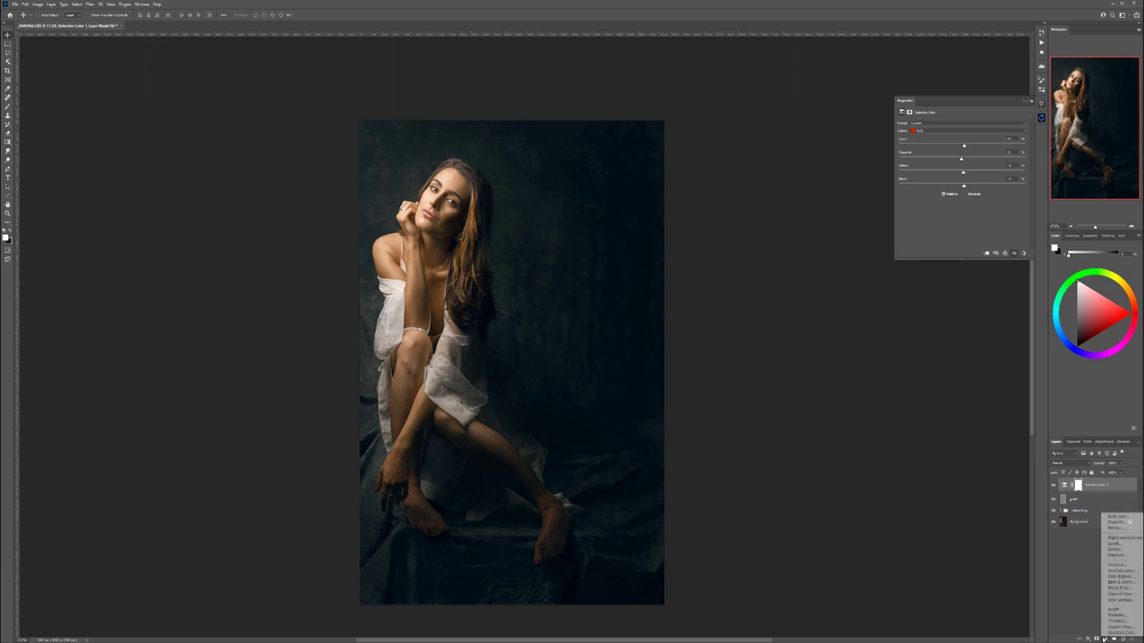
left_click(1128, 549)
double_click(1096, 486)
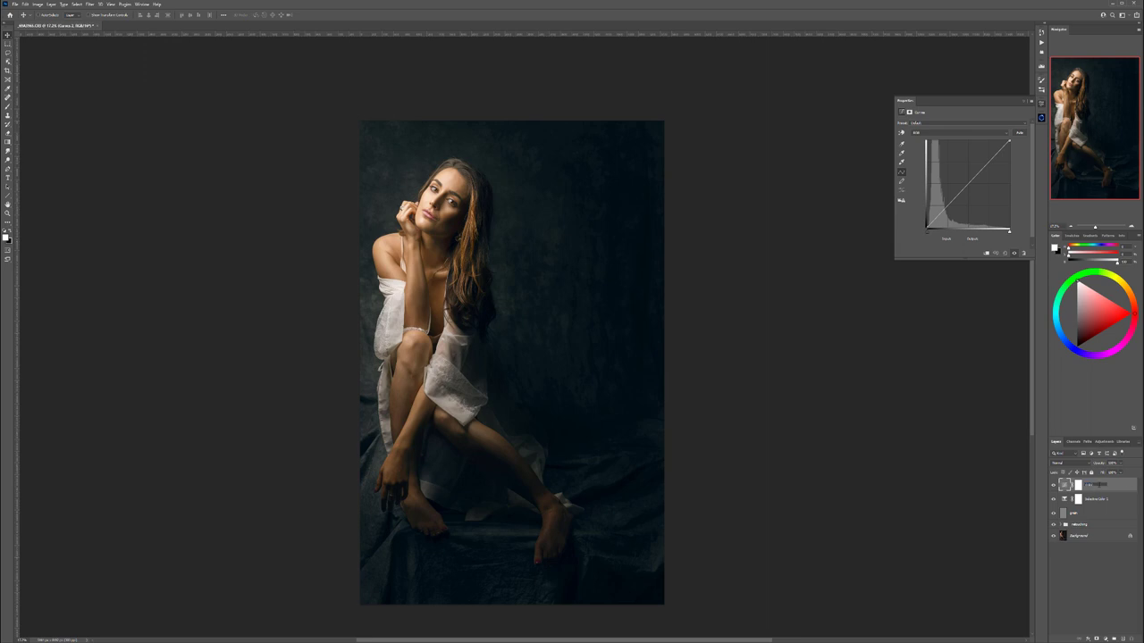
type("color")
key("Return")
left_click(1074, 466)
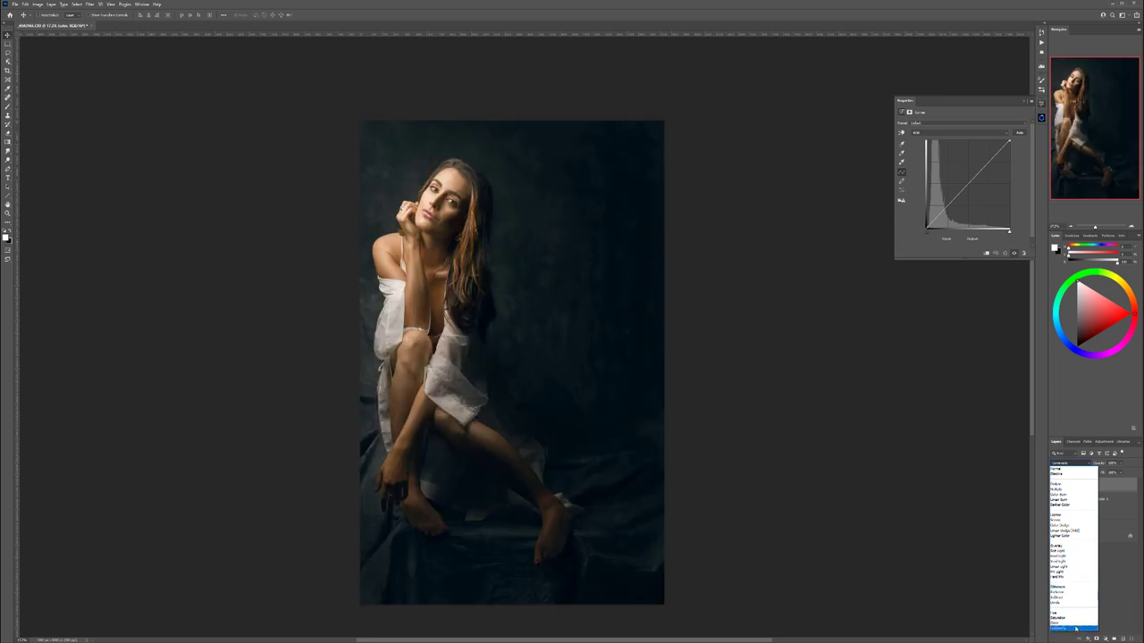
left_click(1076, 623)
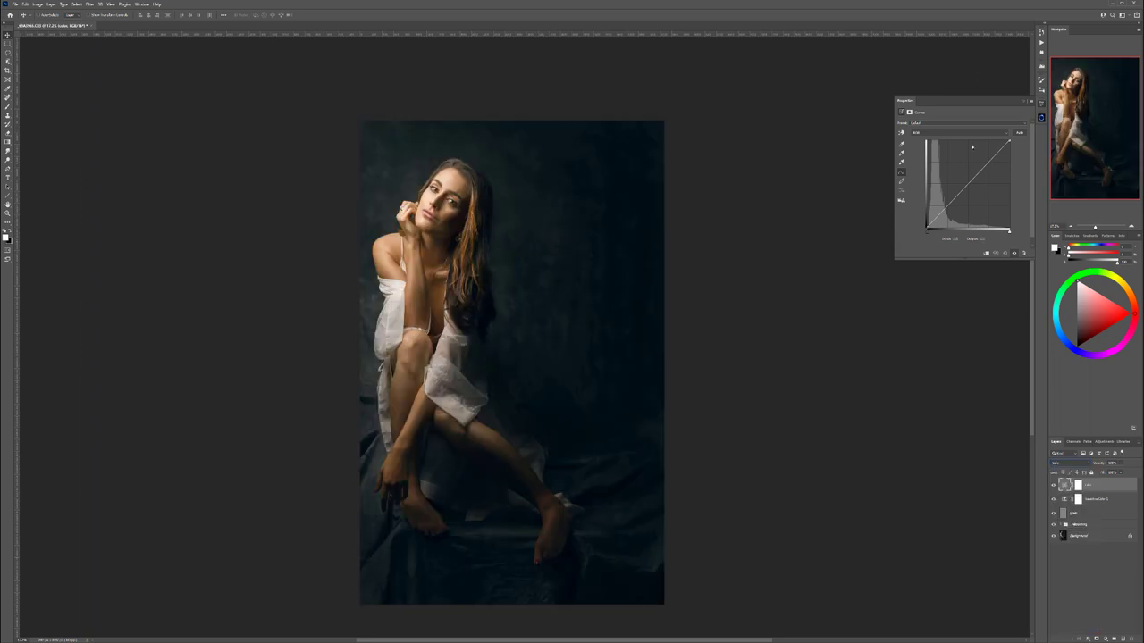
Adjust the Blue and Red channel curves of the color layer to tint the shadows and midtones
left_click(936, 135)
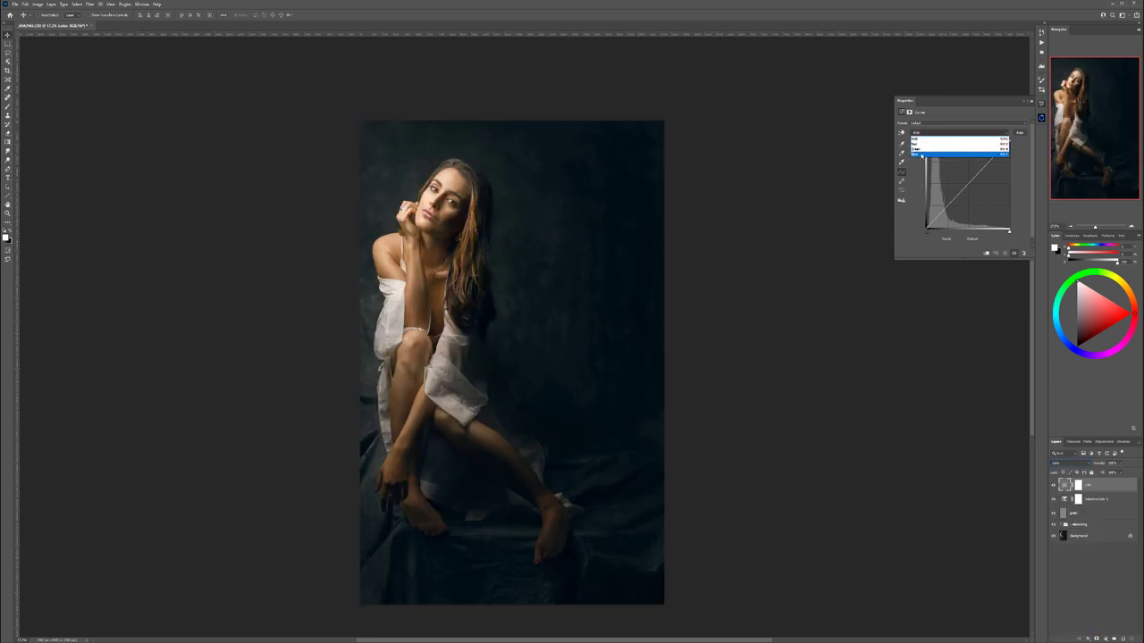
left_click(923, 160)
left_click_drag(969, 181, 971, 184)
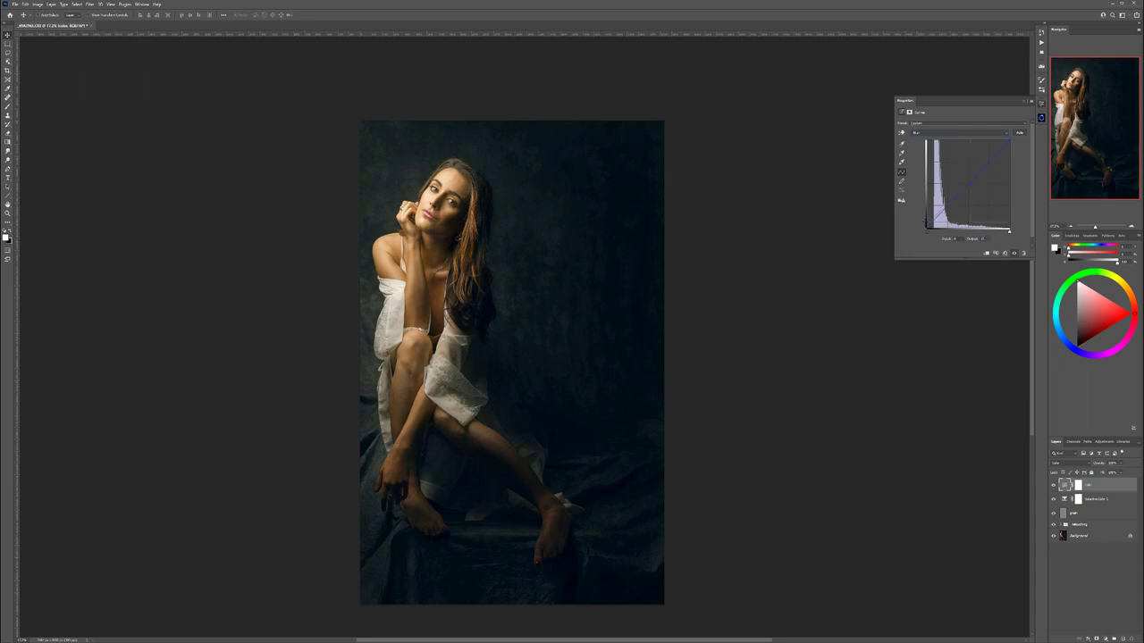
left_click(938, 132)
left_click(939, 145)
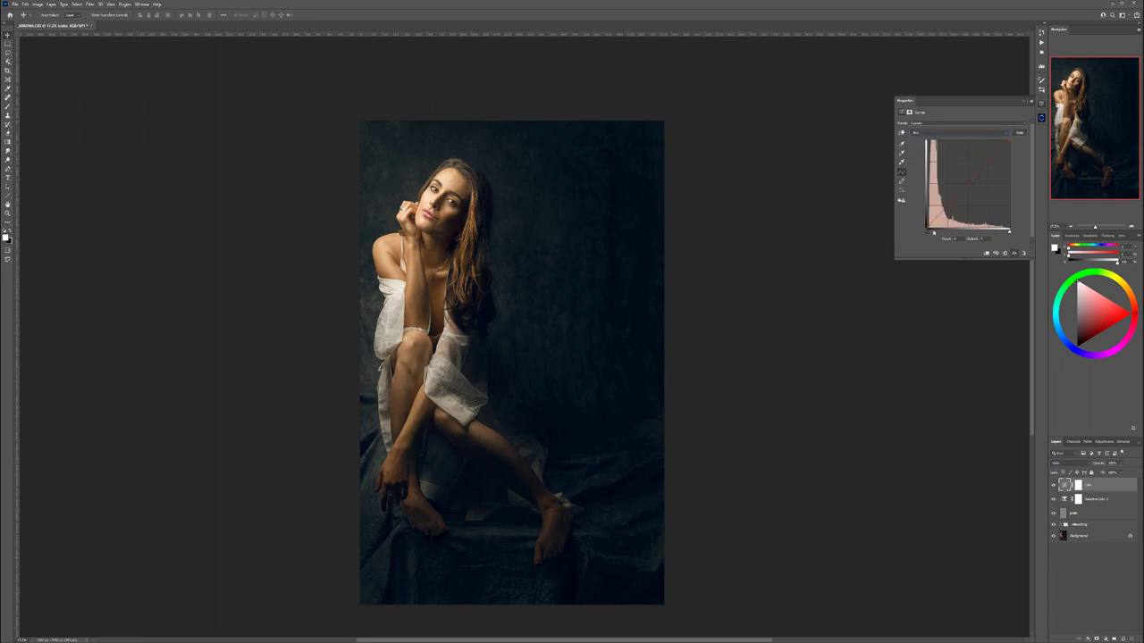
left_click(956, 195)
Lower the color curves layer's opacity and compare the portrait with that layer hidden and shown
left_click(1054, 485)
left_click(1054, 485)
left_click(1053, 485)
left_click(1053, 485)
Add another Curves adjustment above the color layer, rename it, and set its blend mode to Luminosity
left_click(1105, 639)
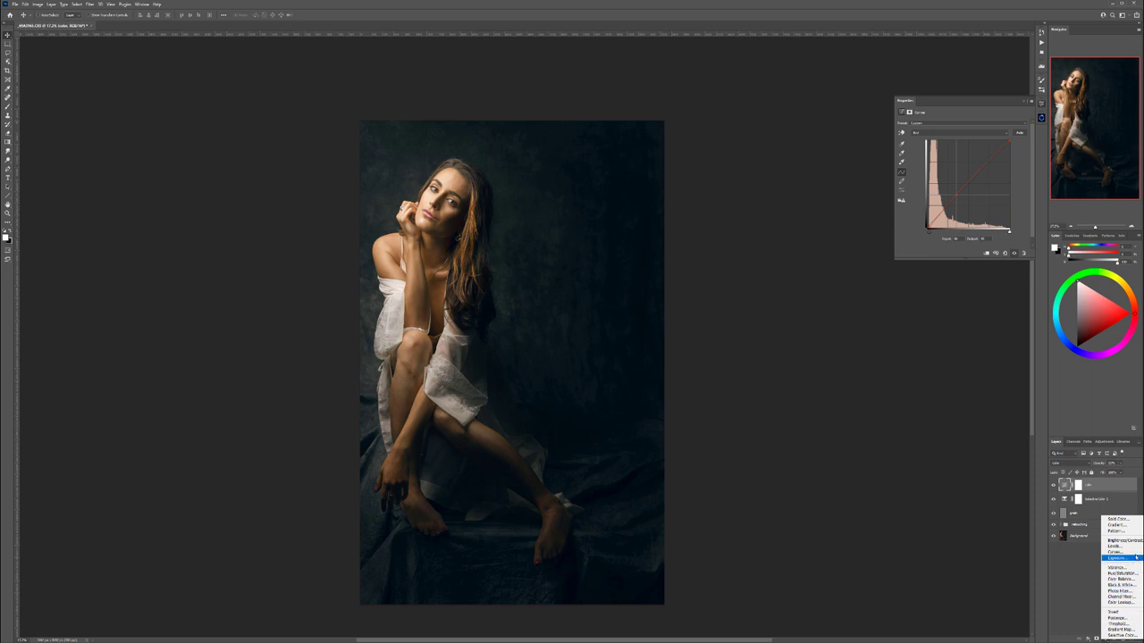
left_click(1117, 551)
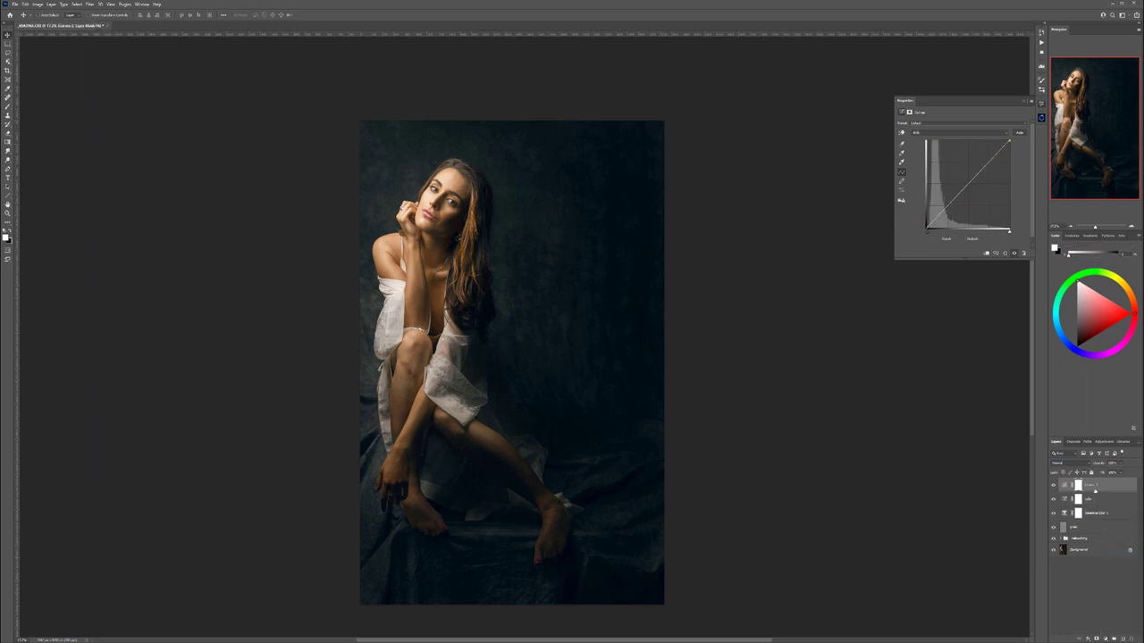
double_click(1092, 485)
type("li")
key("Return")
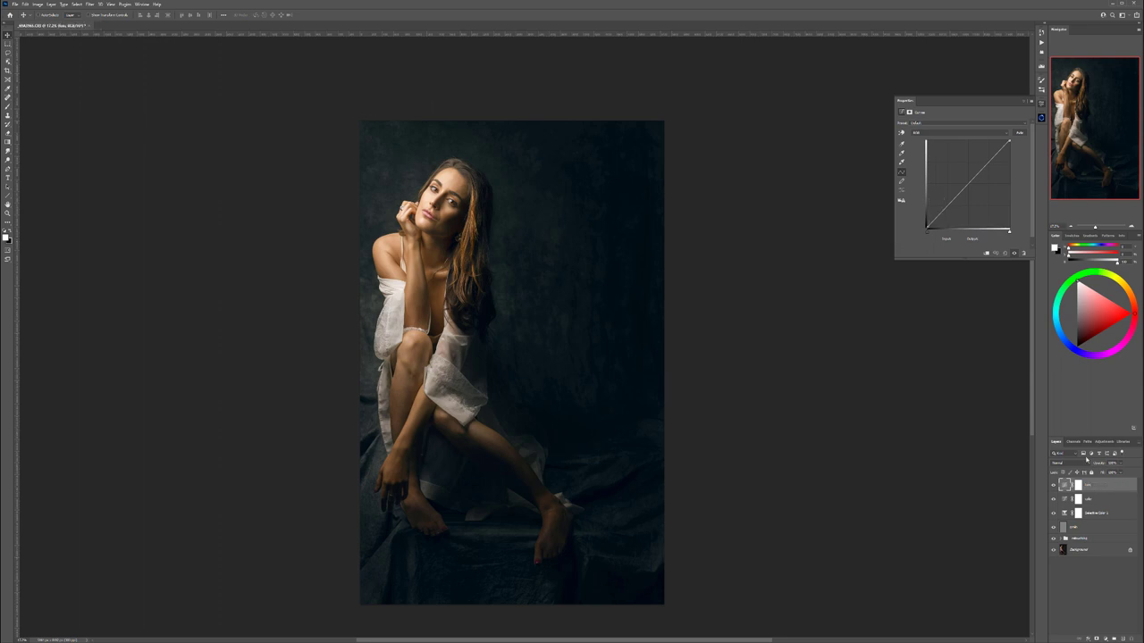
left_click(1060, 463)
left_click(1070, 629)
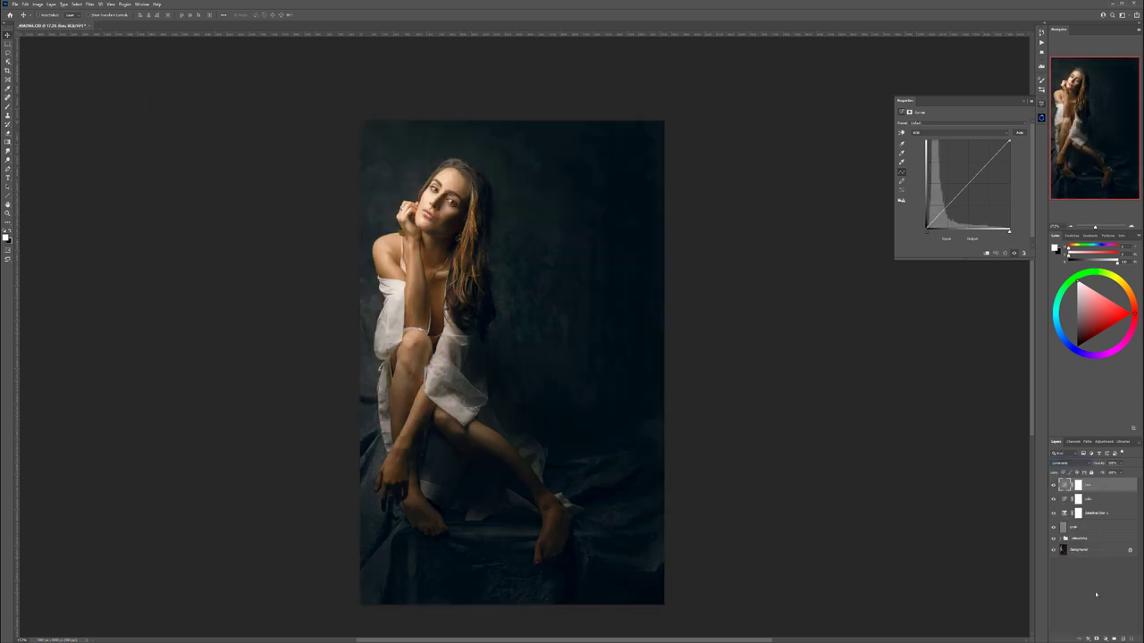
Shape the luminosity curve by lifting the black point, lowering the darker midtones, and adding an upper point for the highlights
mouse_move(926, 228)
left_mouse_down()
mouse_move(921, 238)
mouse_move(915, 224)
left_mouse_up()
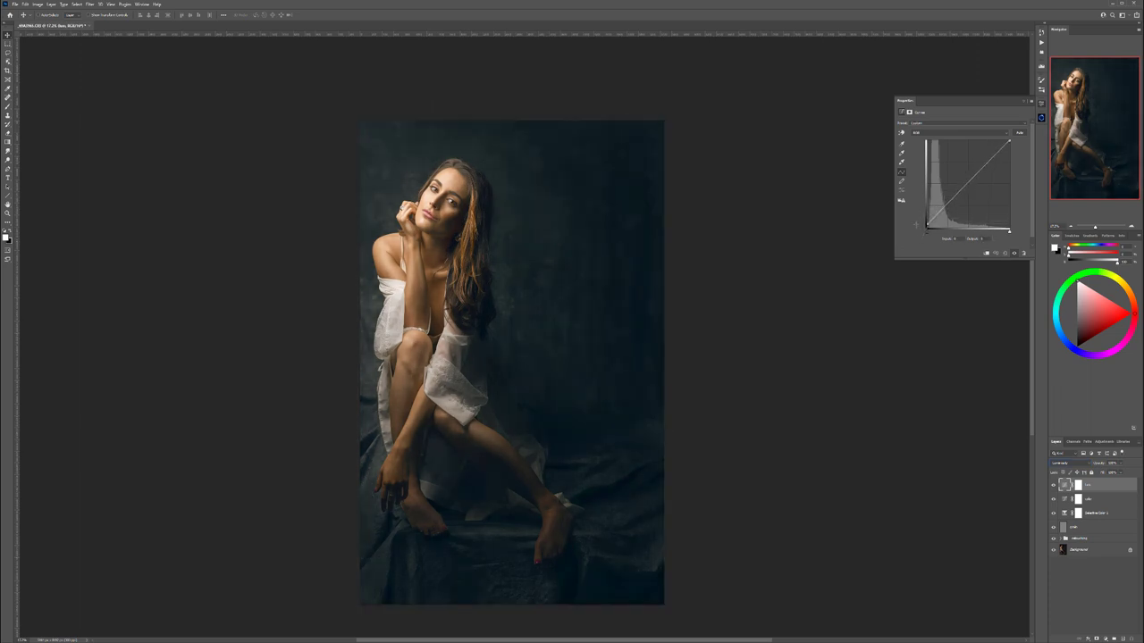
left_click_drag(958, 189, 914, 237)
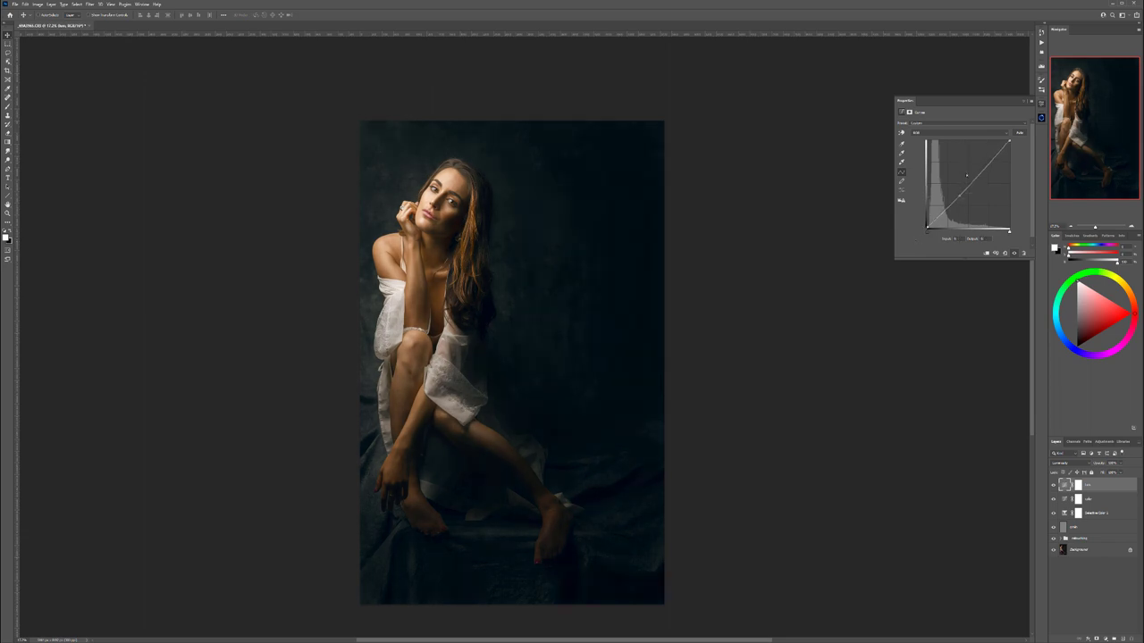
mouse_move(960, 196)
left_mouse_down()
mouse_move(985, 166)
mouse_move(977, 159)
mouse_move(985, 169)
mouse_move(946, 209)
left_mouse_up()
mouse_move(985, 168)
left_mouse_down()
mouse_move(974, 164)
mouse_move(982, 172)
left_mouse_up()
Compare the portrait with the grading and grain layers hidden and shown
left_click(1053, 500)
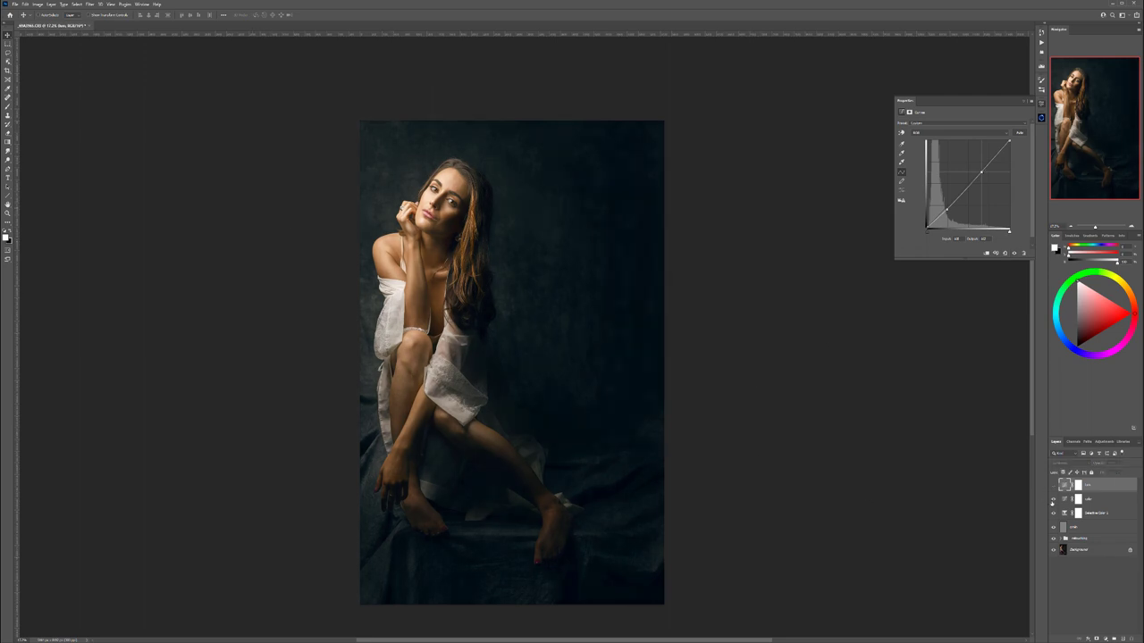
left_click(1054, 528)
left_click(1054, 513)
Move the curves, Selective Color and grain layers into the retouching group and expand the group
left_click(1092, 528, "shift")
left_click_drag(1092, 533, 1092, 538)
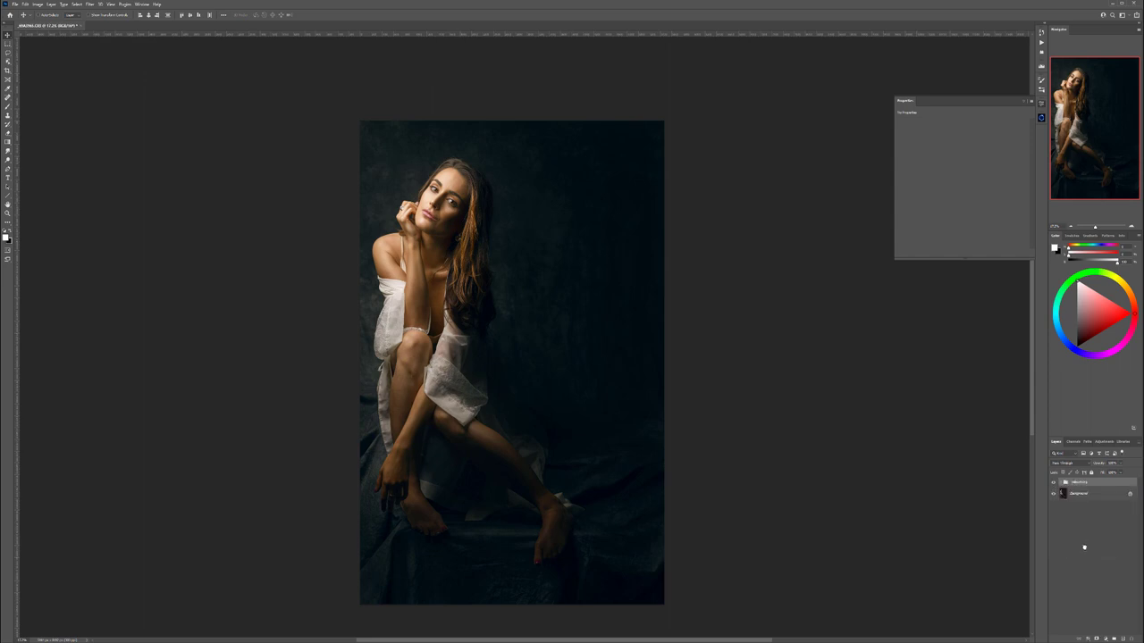
left_click(1060, 483)
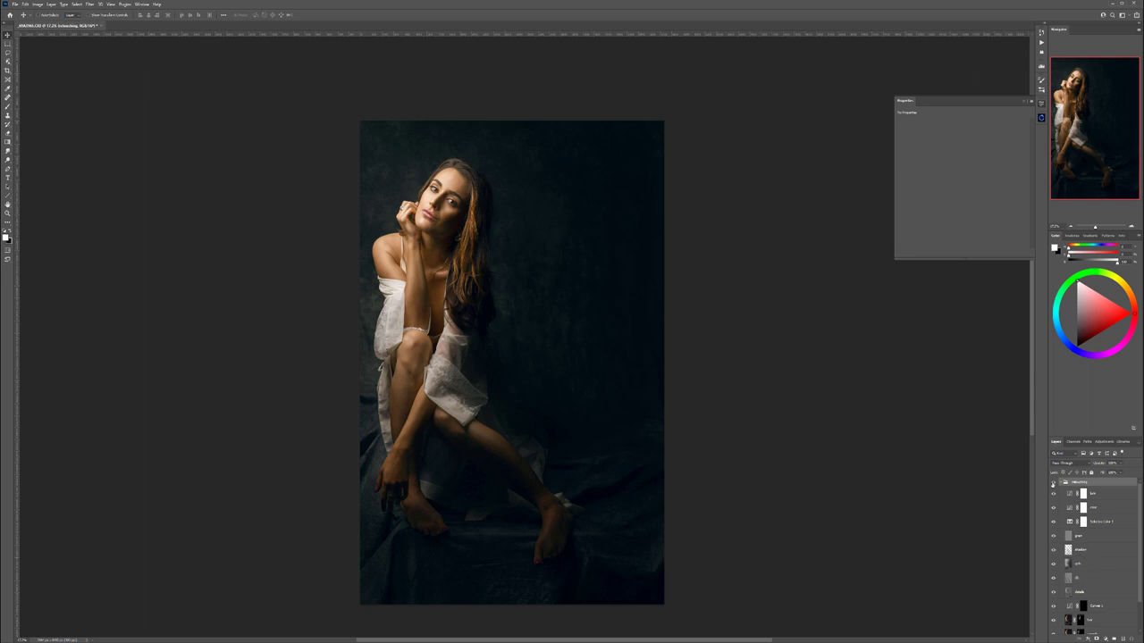
Compare the original portrait with the finished edit by hiding and showing the whole retouching group
left_click(1052, 483)
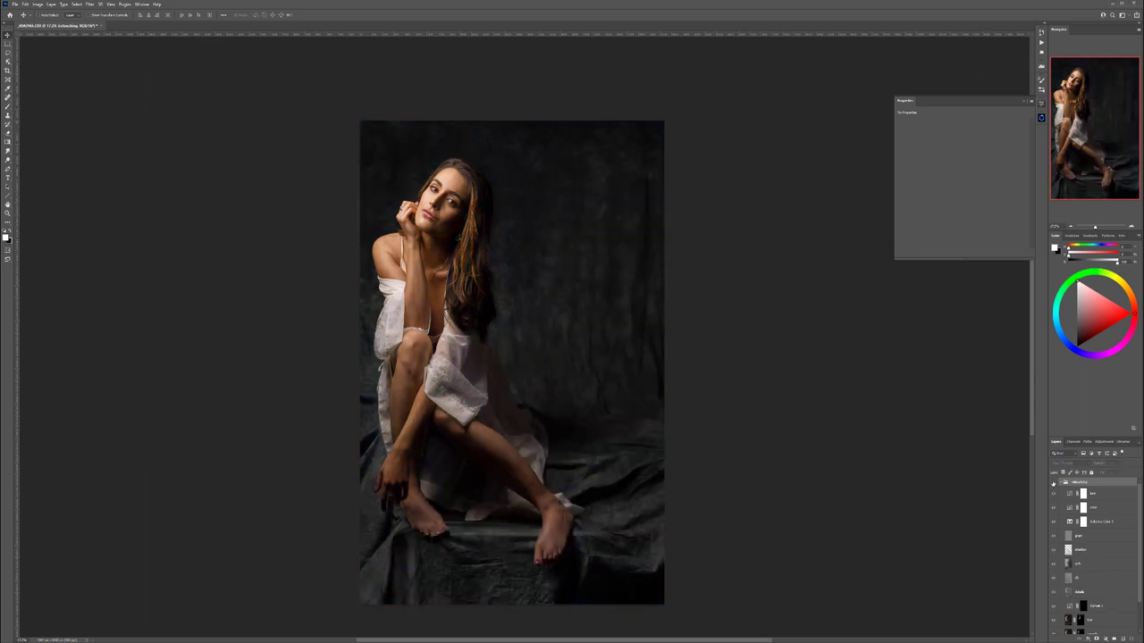
left_click(1052, 483)
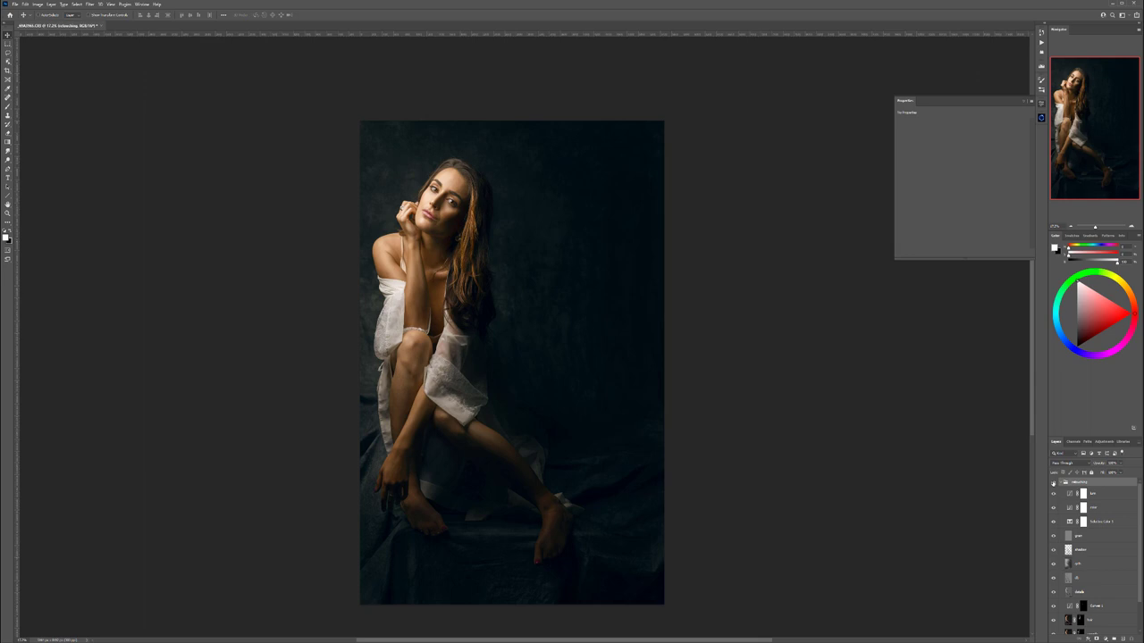
left_click(1053, 483)
left_click(1053, 482)
Crop a thin strip off the bottom and right edges of the portrait
left_click(8, 70)
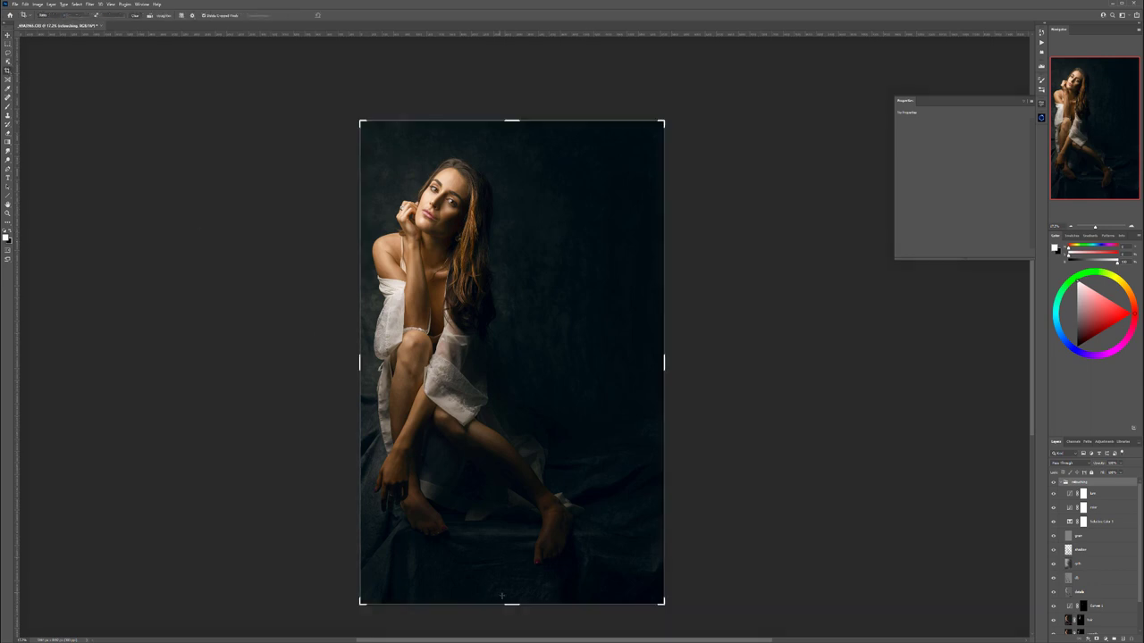
left_click_drag(512, 605, 513, 604)
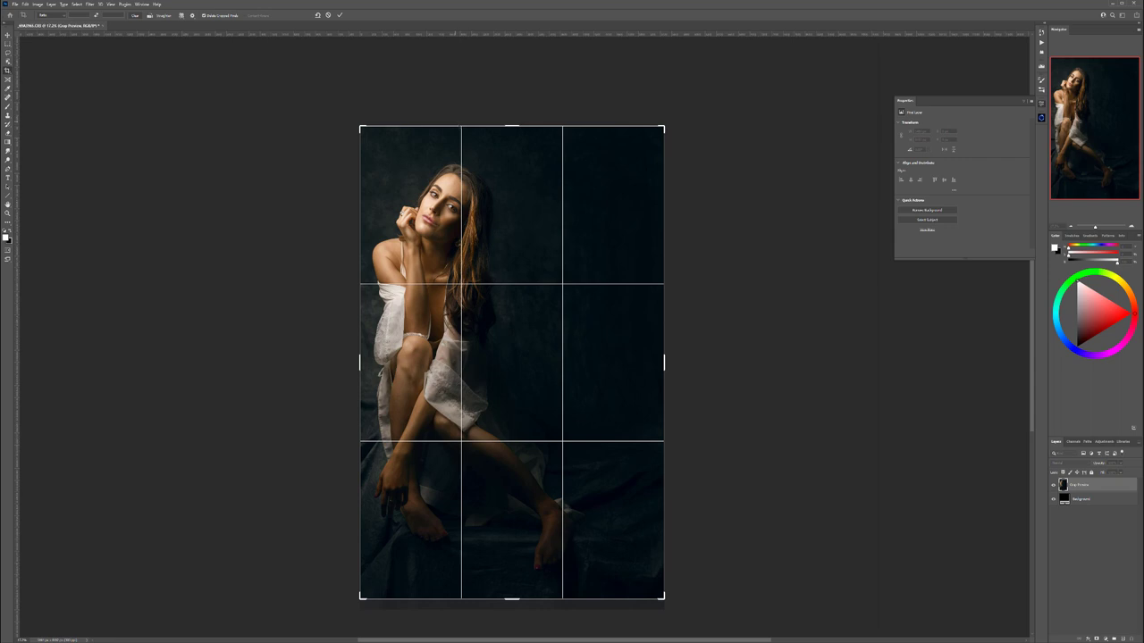
left_click_drag(512, 599, 512, 604)
key("Return")
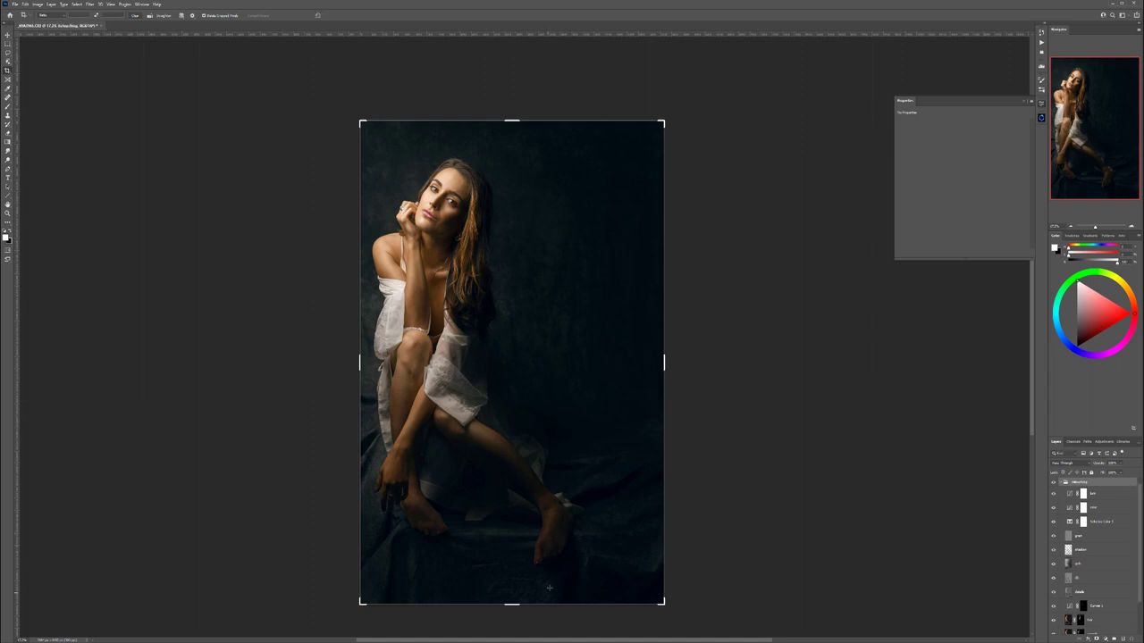
left_click_drag(515, 604, 518, 602)
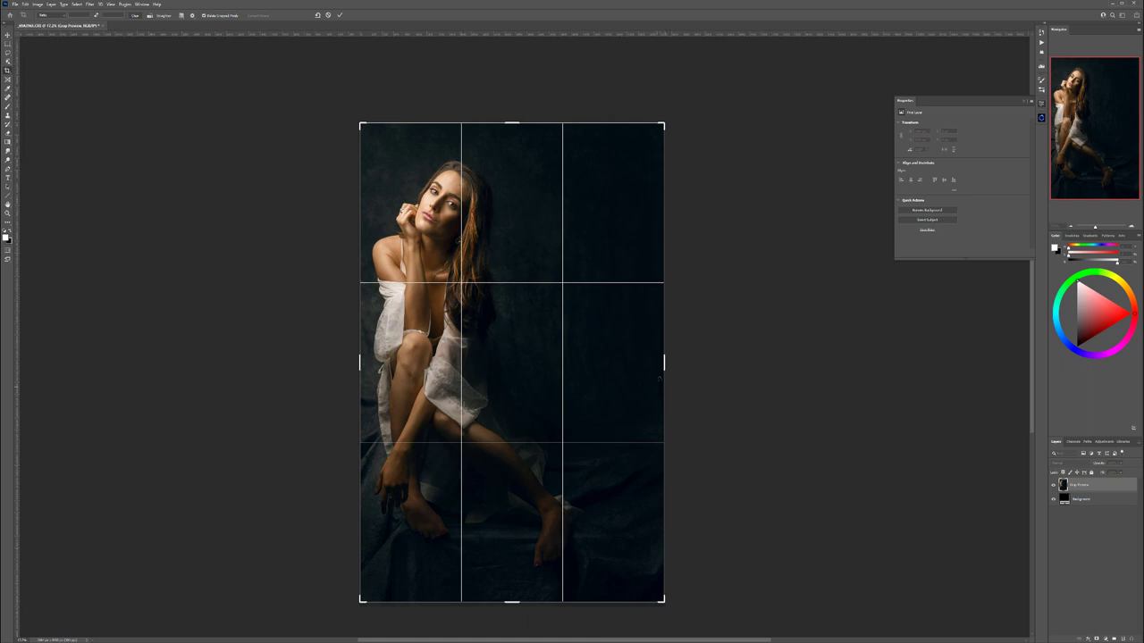
left_click_drag(664, 362, 662, 359)
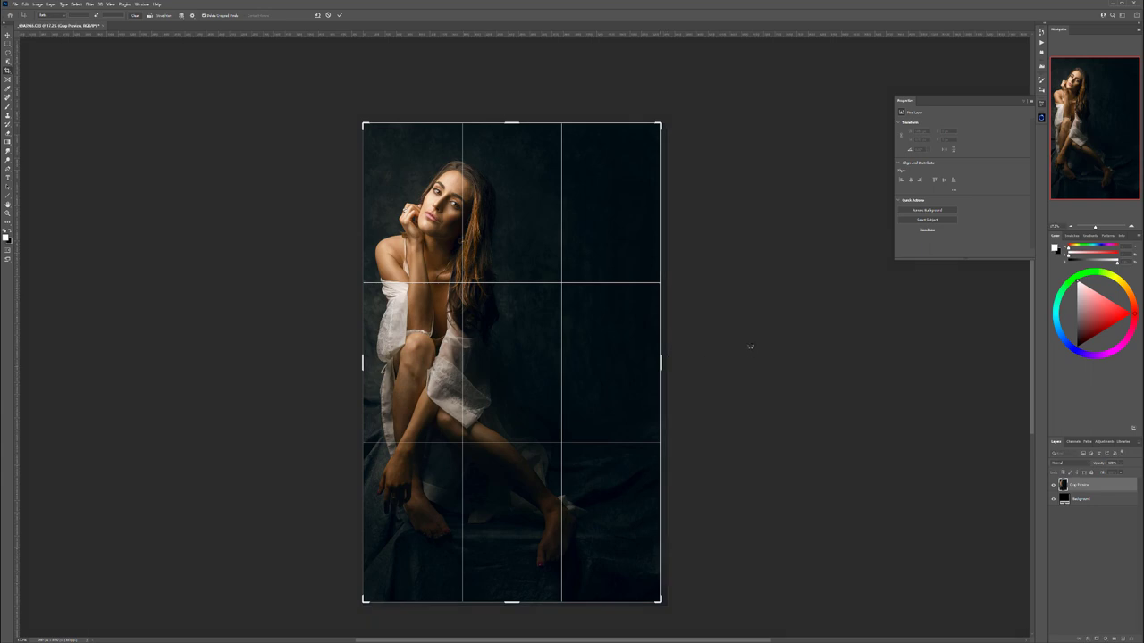
key("Return")
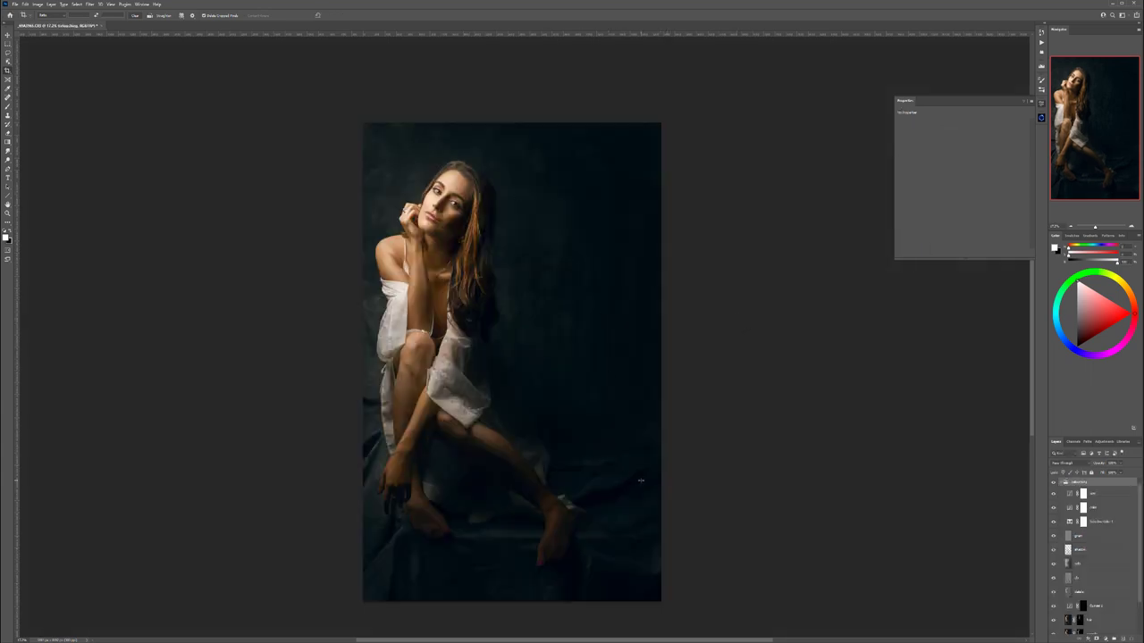
left_click(8, 36)
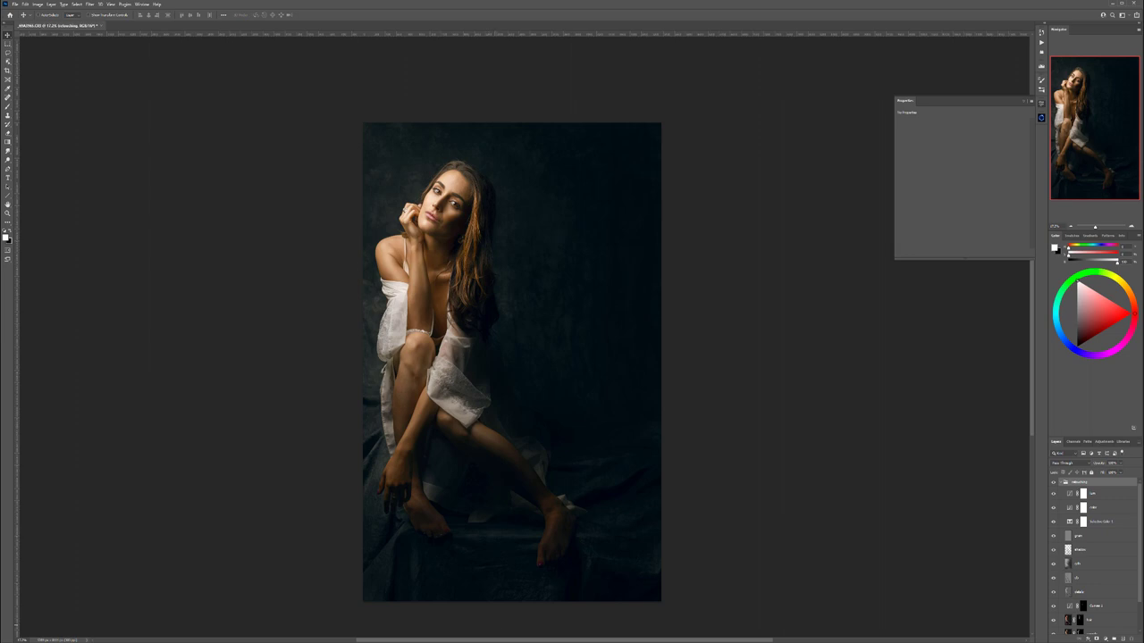
key("c")
left_click_drag(356, 362, 358, 362)
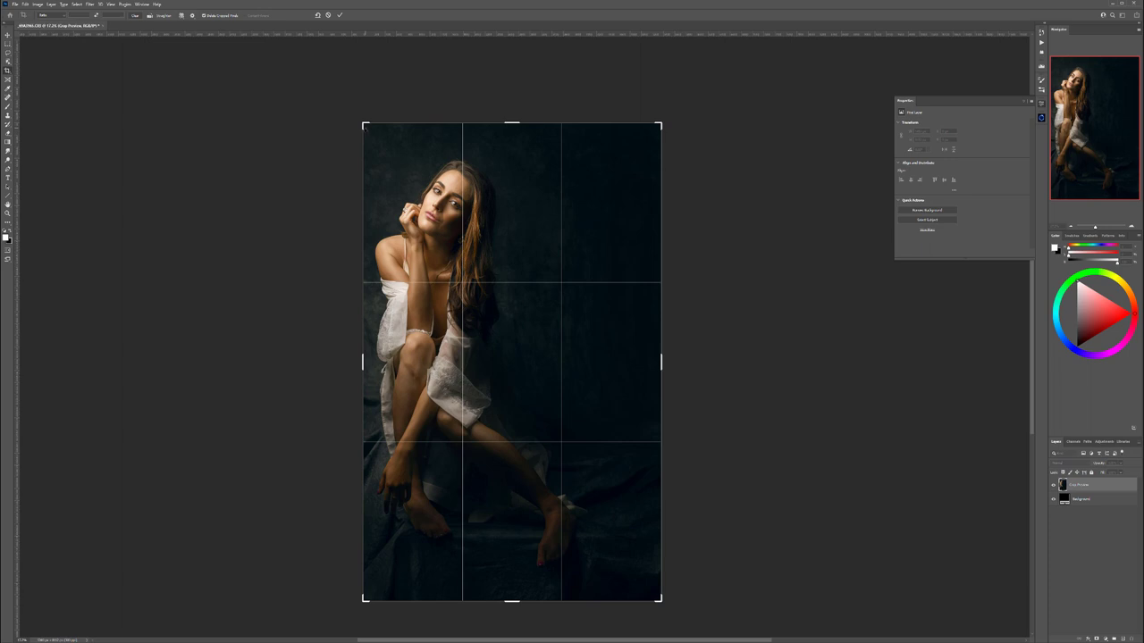
key("v")
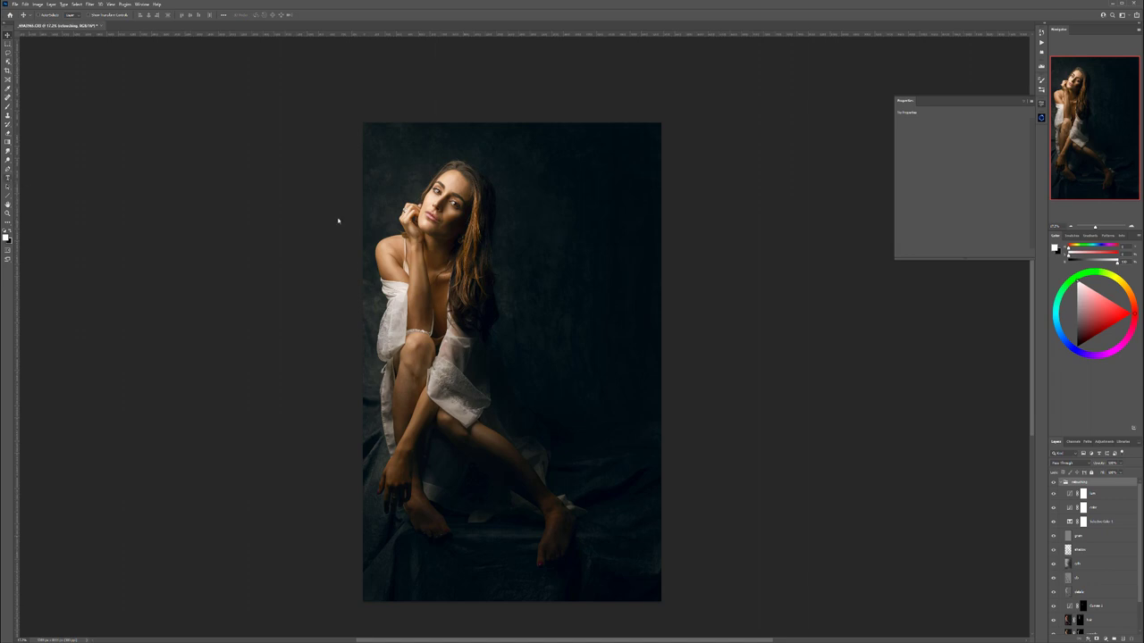
Add a horizontal white text signature in the photo's lower-left area with the photographer's name followed by Fine Art Photography
left_click(7, 178)
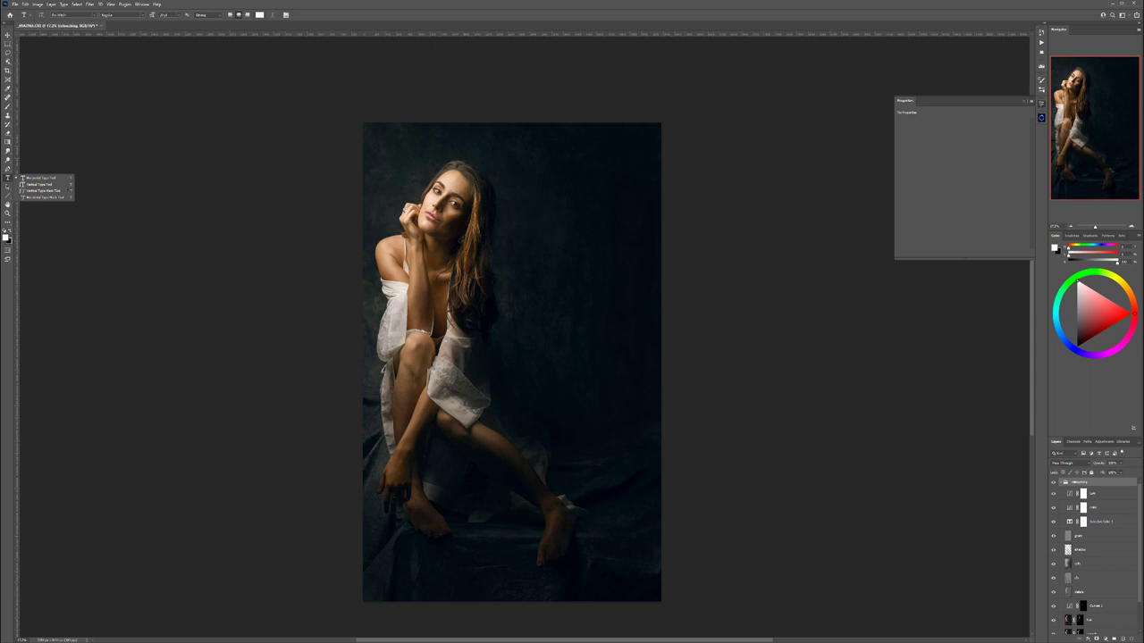
left_click(42, 178)
left_click(378, 583)
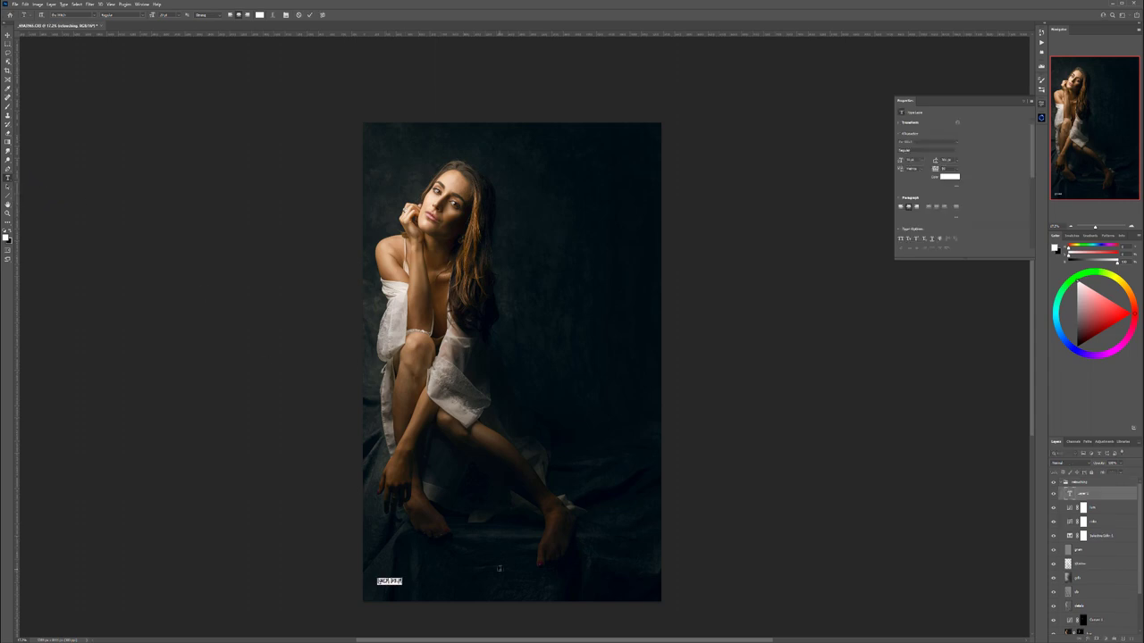
type("vlaygne c")
type("om")
type("Fine")
type("TO")
type("GRAPHY")
type("APHY")
key("ctrl+Return")
key("v")
Position the signature text near the photo's lower-left corner and lower its layer opacity until it looks faint
left_click_drag(416, 577, 457, 577)
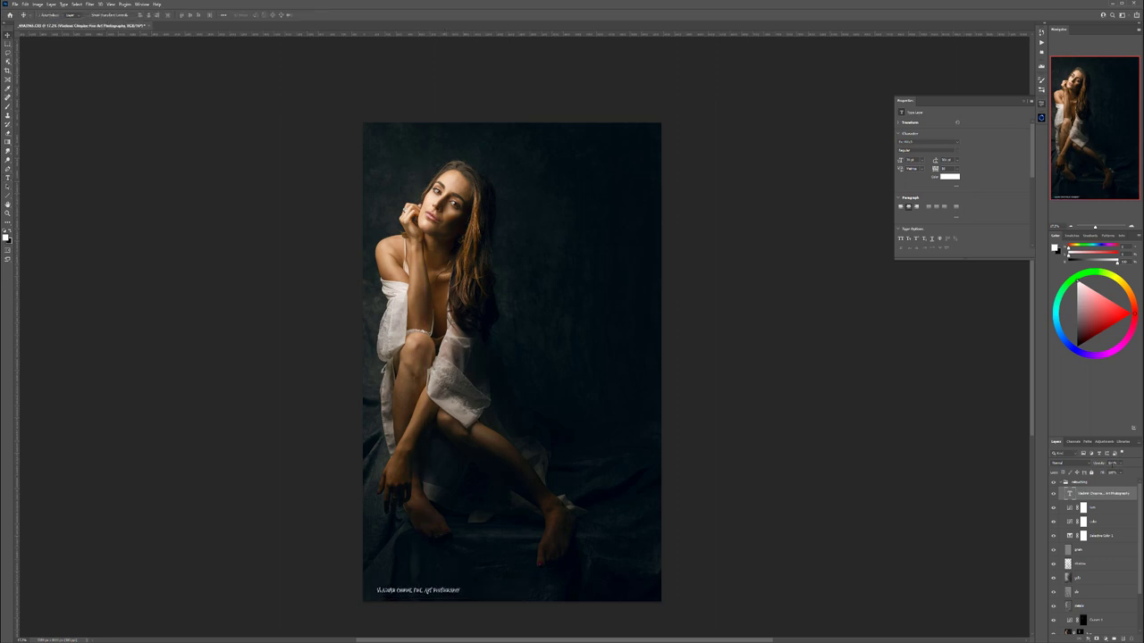
left_click(1122, 465)
left_click_drag(1091, 472, 1097, 472)
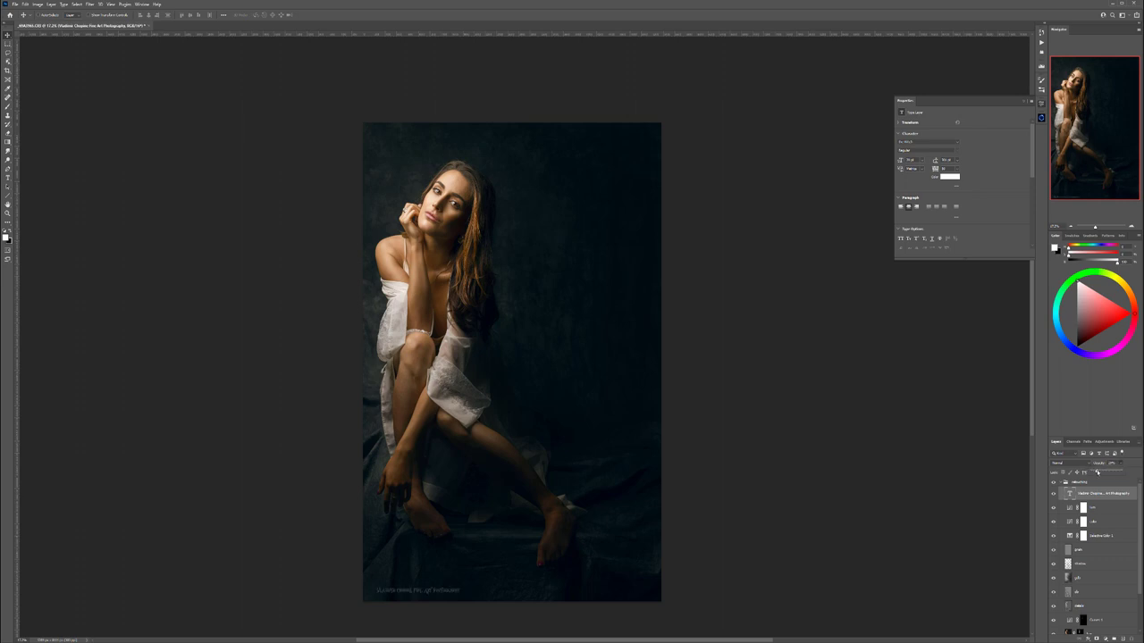